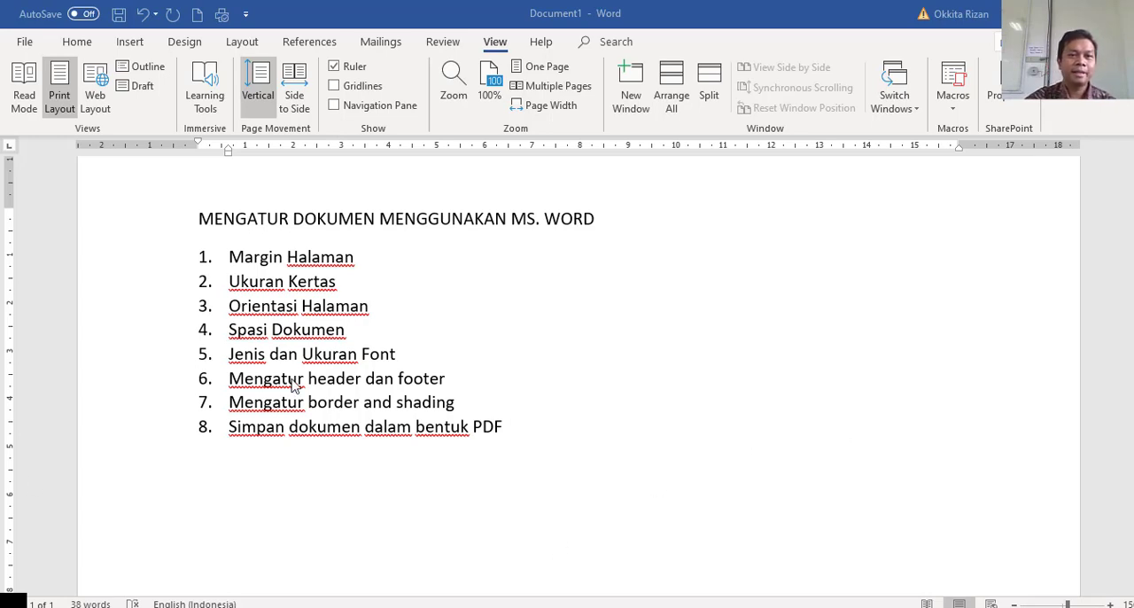
Look through the preset page margins and the available paper sizes.
click(478, 257)
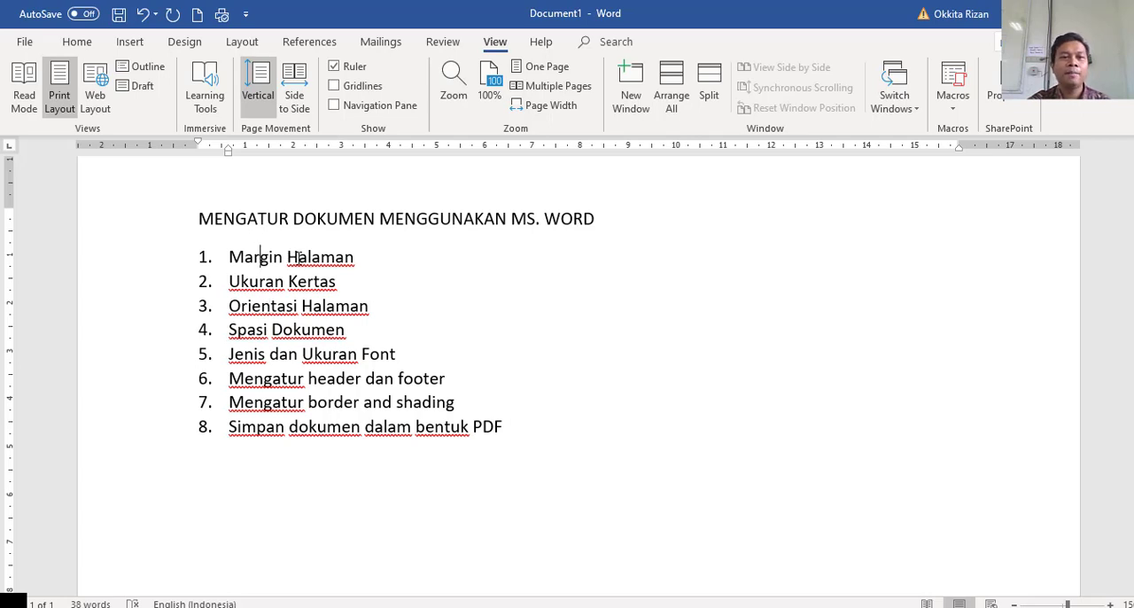
click(242, 42)
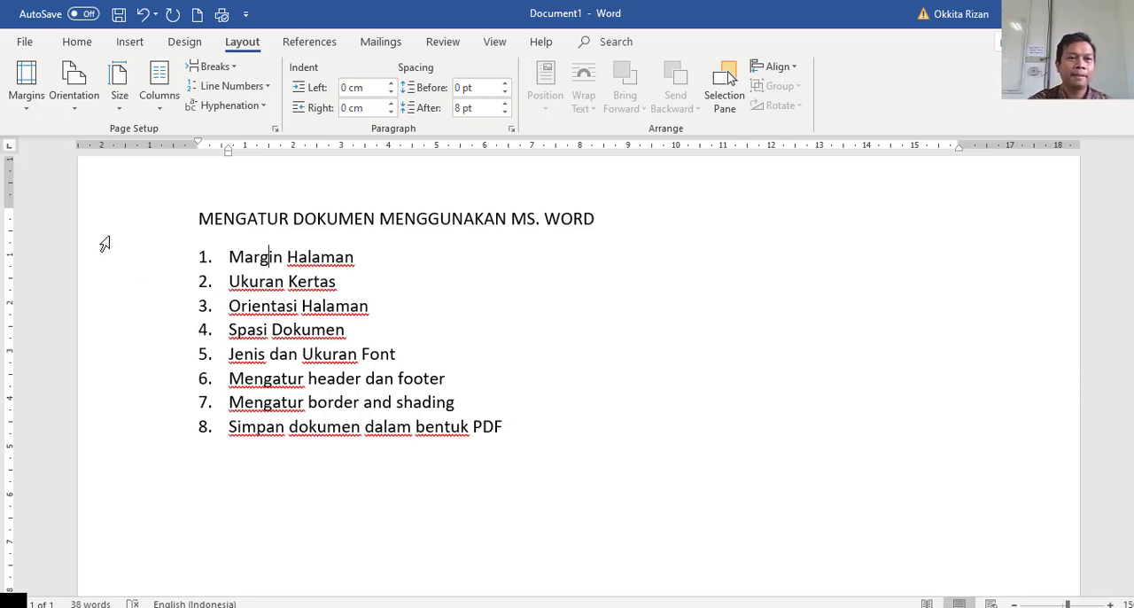
click(27, 98)
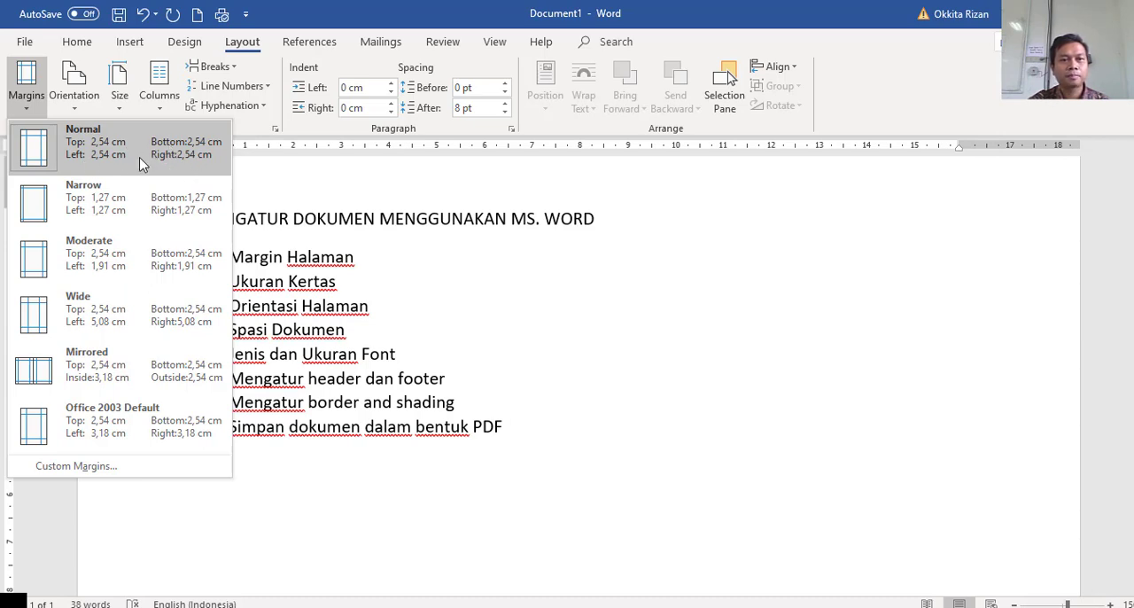
click(460, 312)
scroll(458, 307, up, 2)
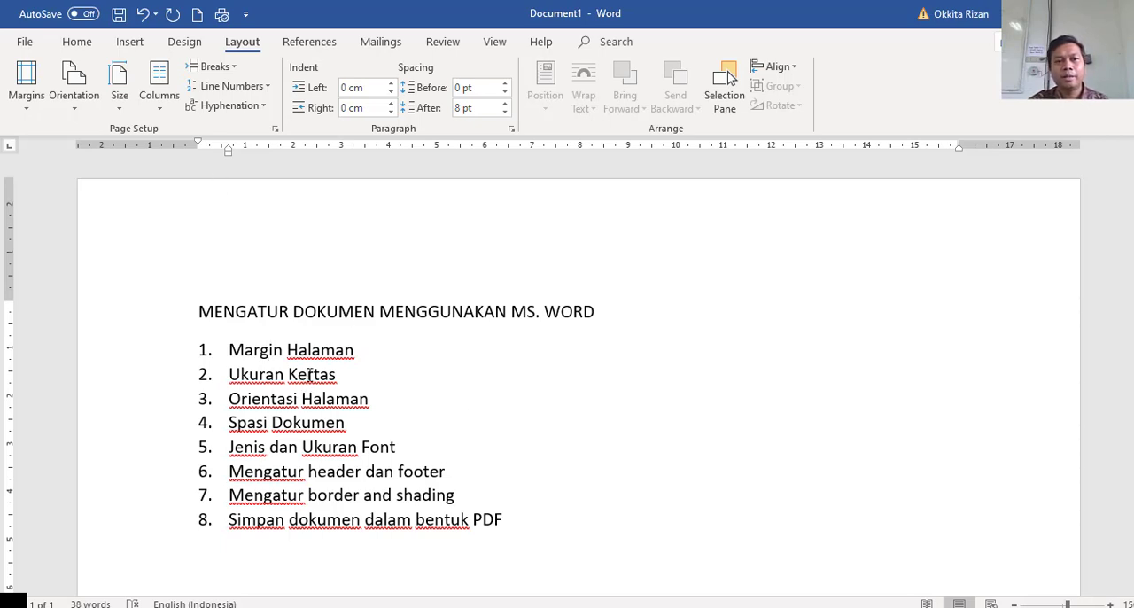
click(120, 106)
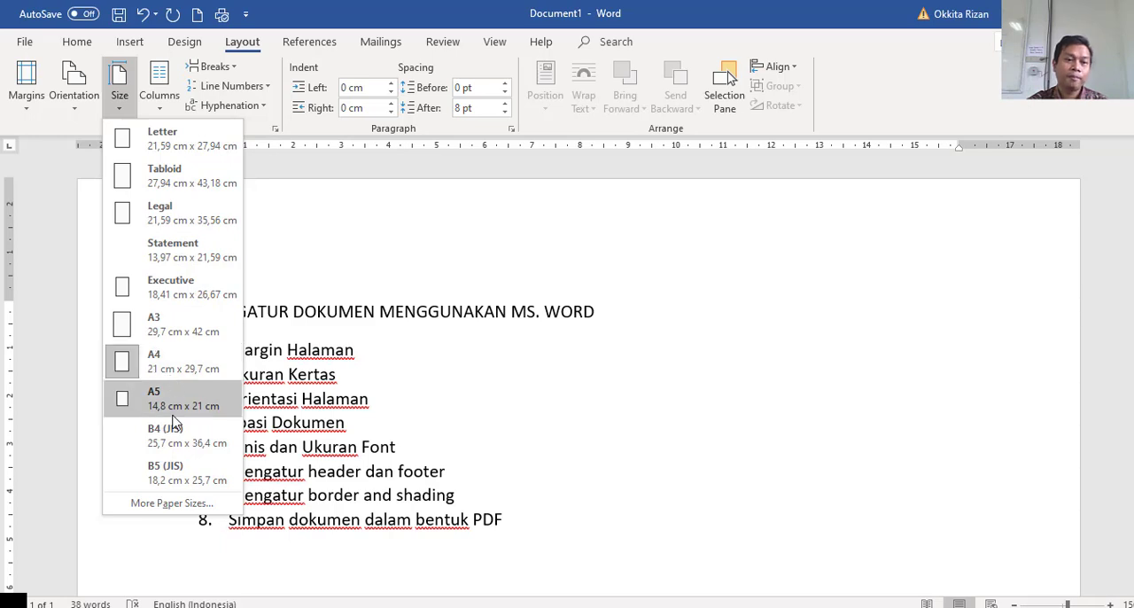
click(350, 382)
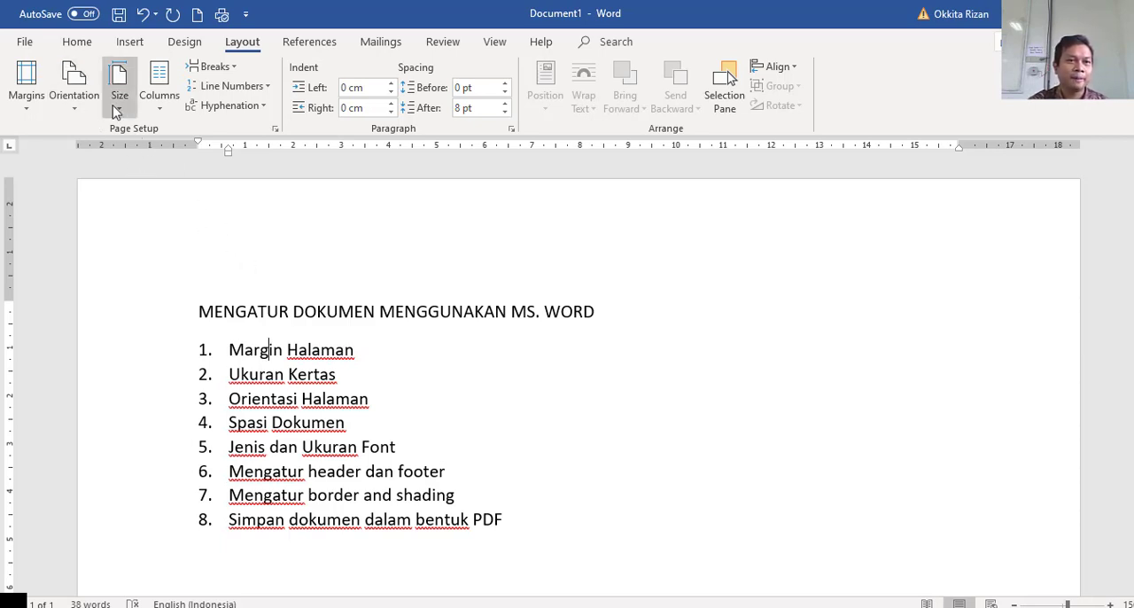
Switch the page orientation to Landscape and back to Portrait.
click(78, 110)
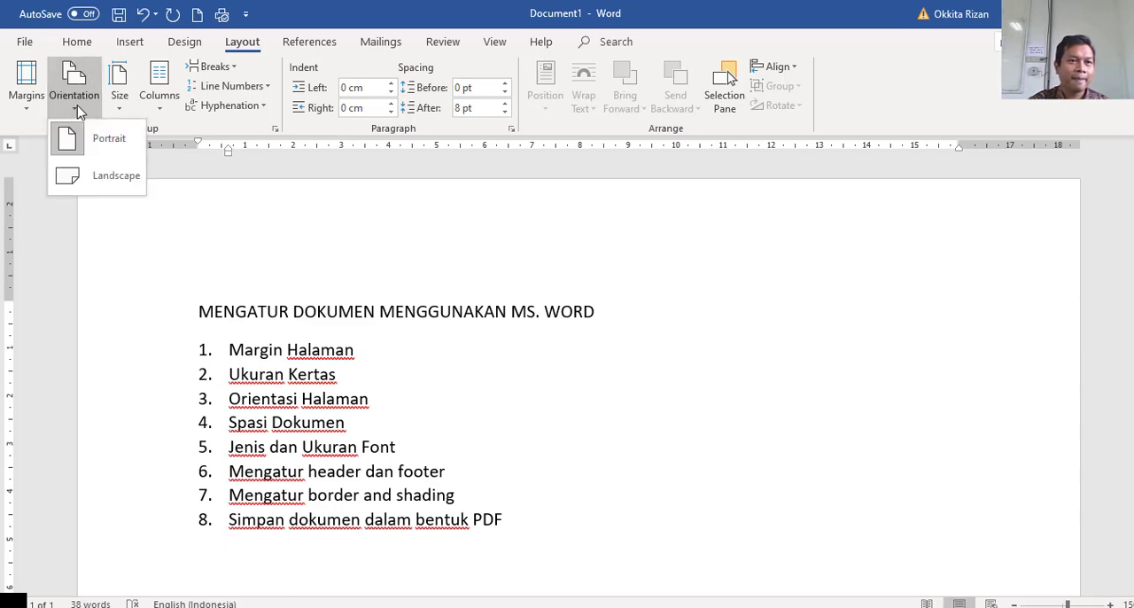
click(103, 177)
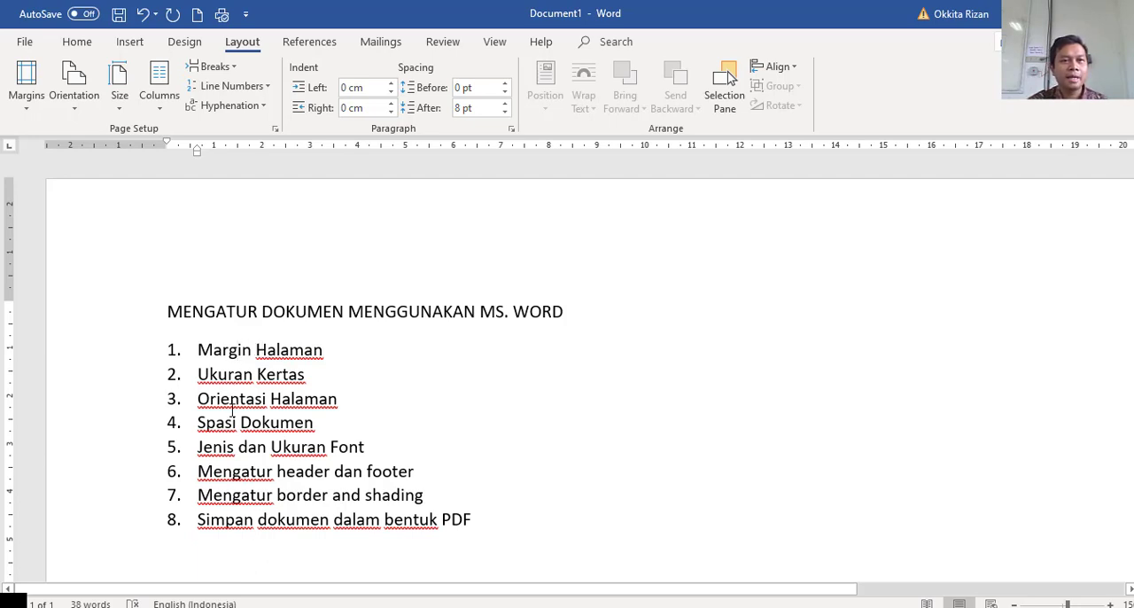
click(73, 87)
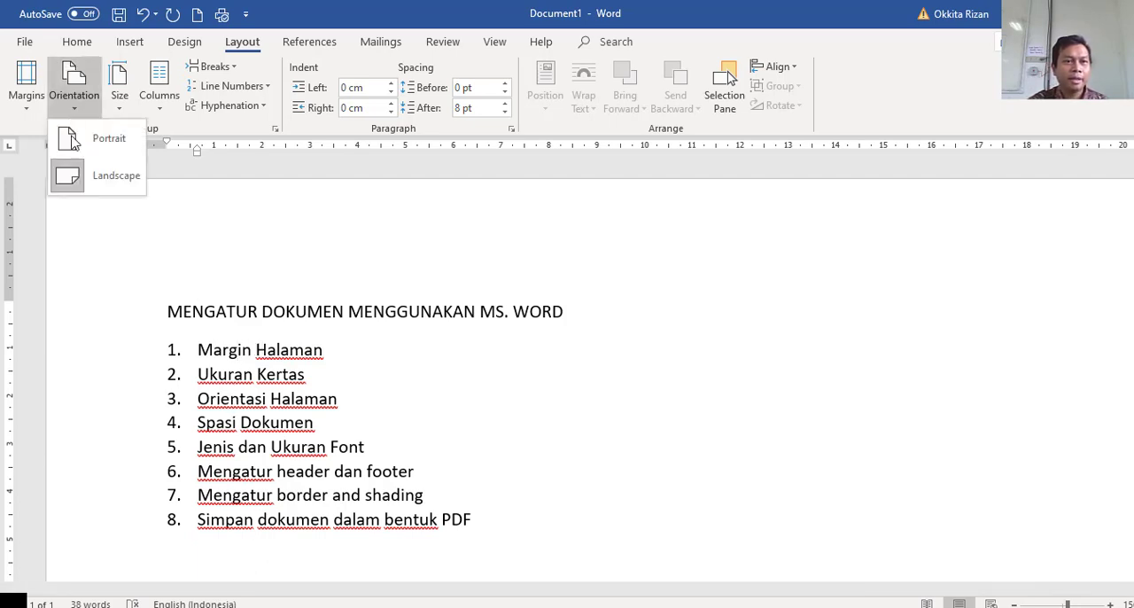
click(78, 177)
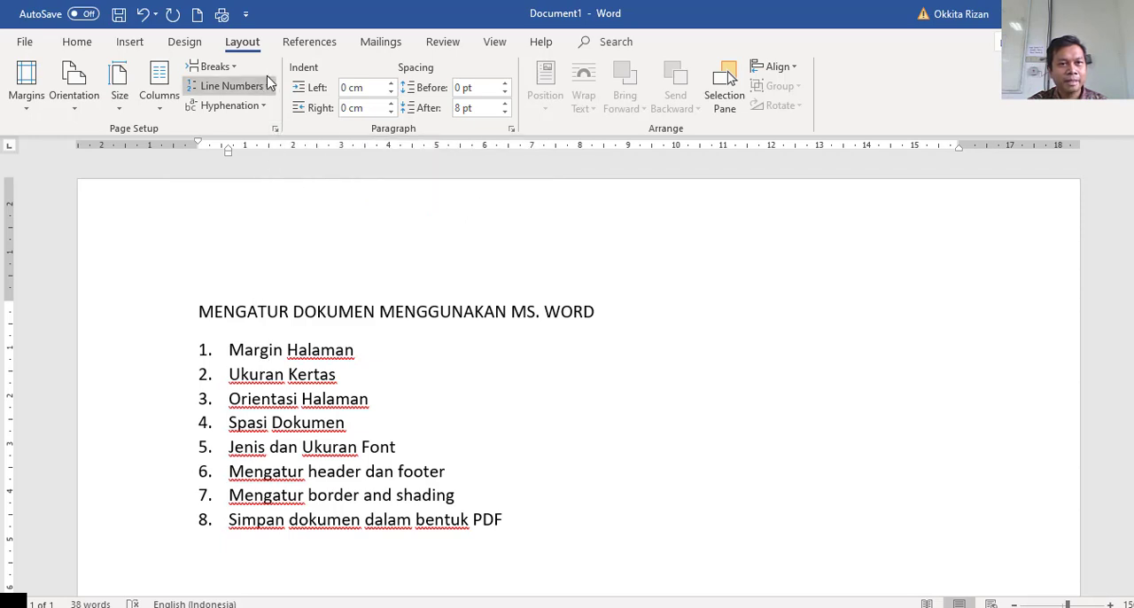
Set the top margin to 3 cm in the Page Setup dialog.
click(275, 130)
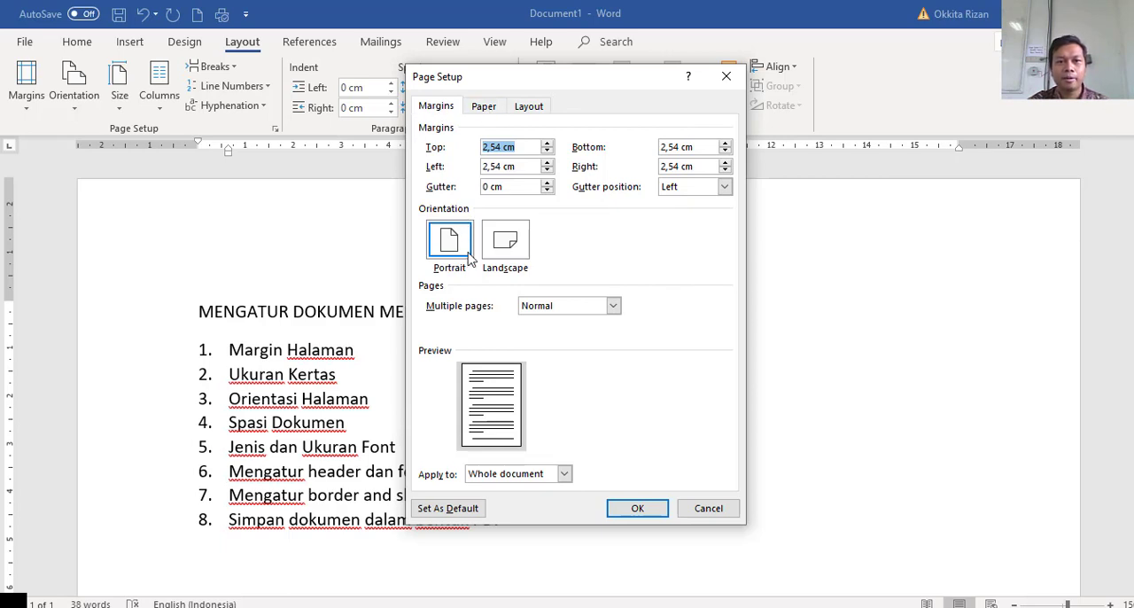
click(547, 143)
click(548, 142)
click(547, 143)
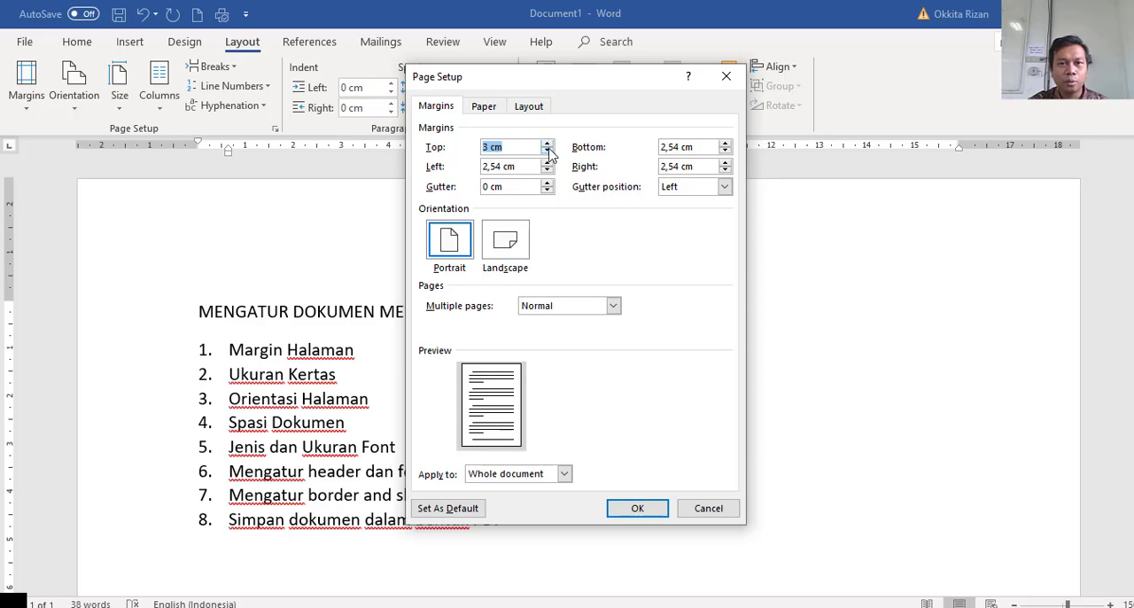
click(547, 151)
click(548, 150)
click(547, 151)
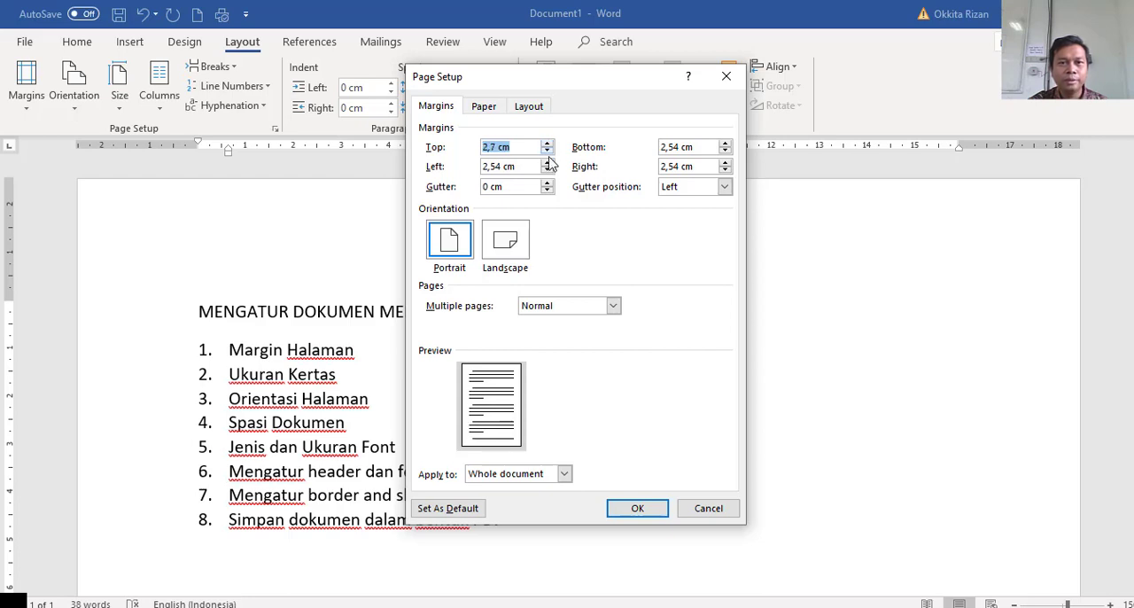
click(499, 148)
drag(496, 147, 477, 148)
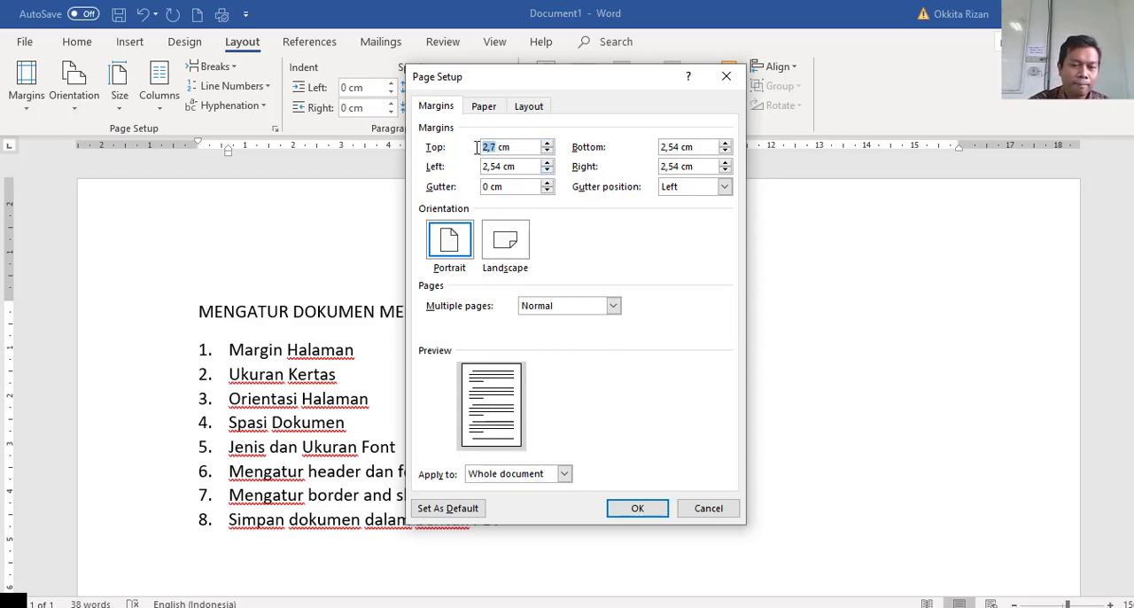
text(3)
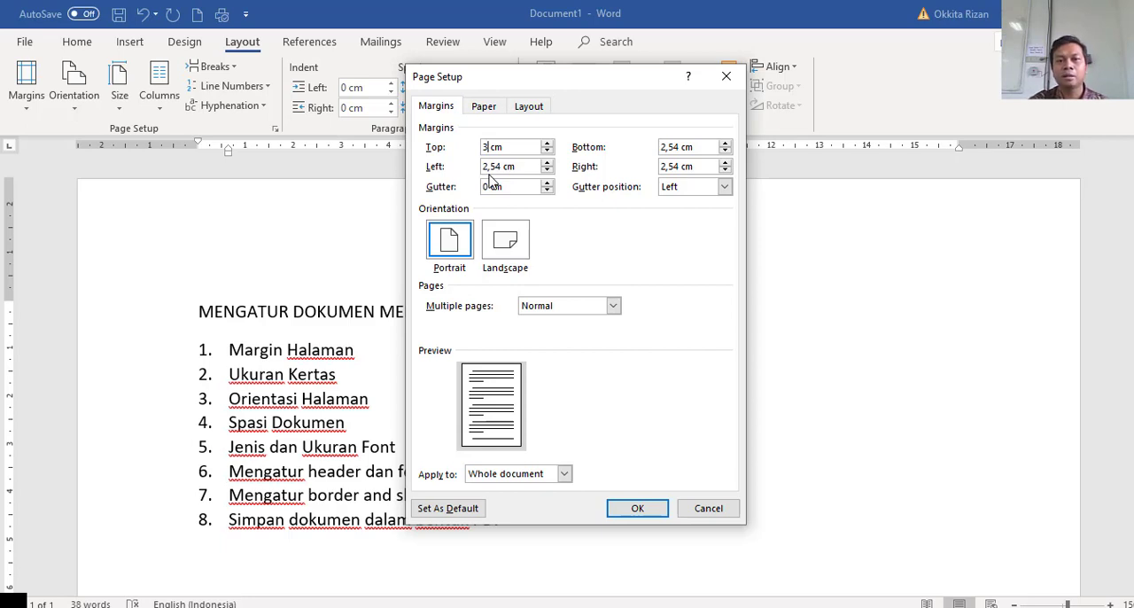
Toggle the orientation in Page Setup between Landscape and Portrait, ending on Portrait.
click(519, 256)
click(455, 245)
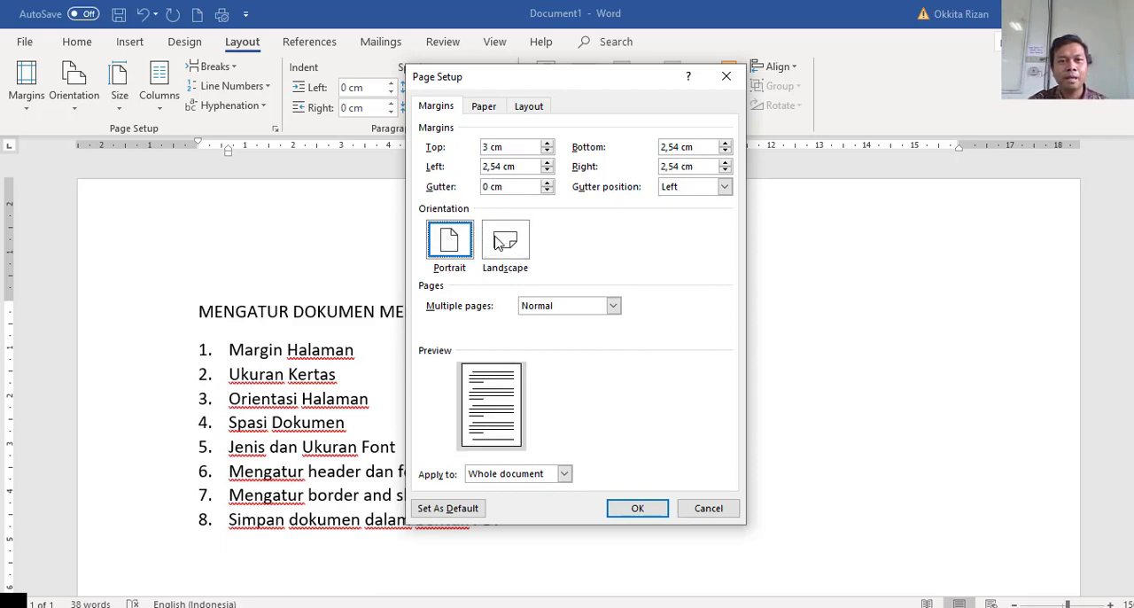
click(497, 244)
click(455, 243)
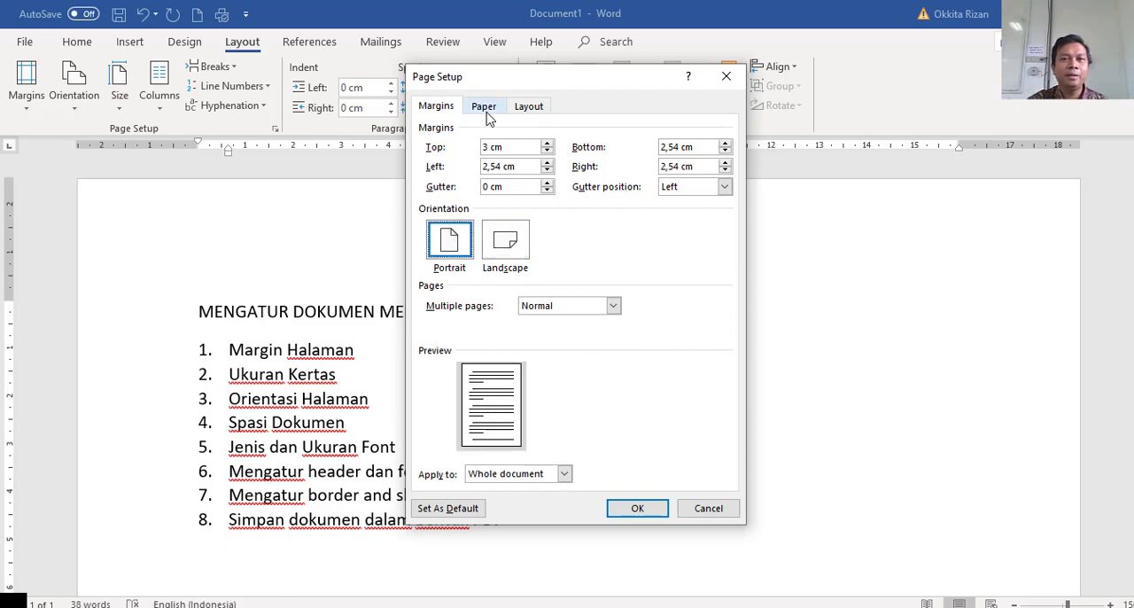
Check the paper size list in Page Setup and apply the page settings to the whole document.
click(487, 116)
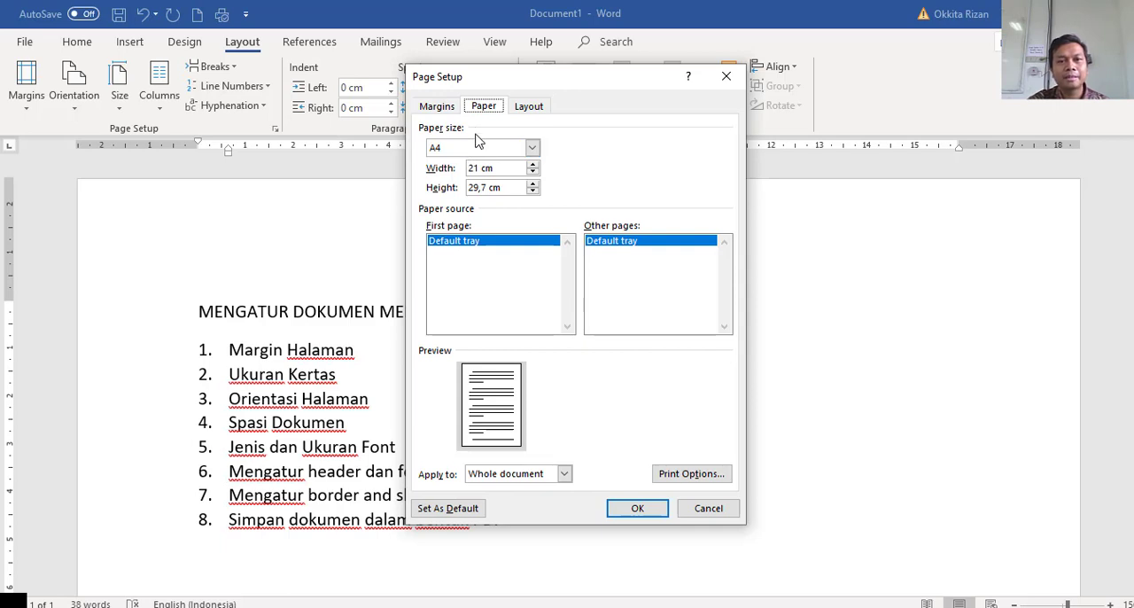
click(474, 149)
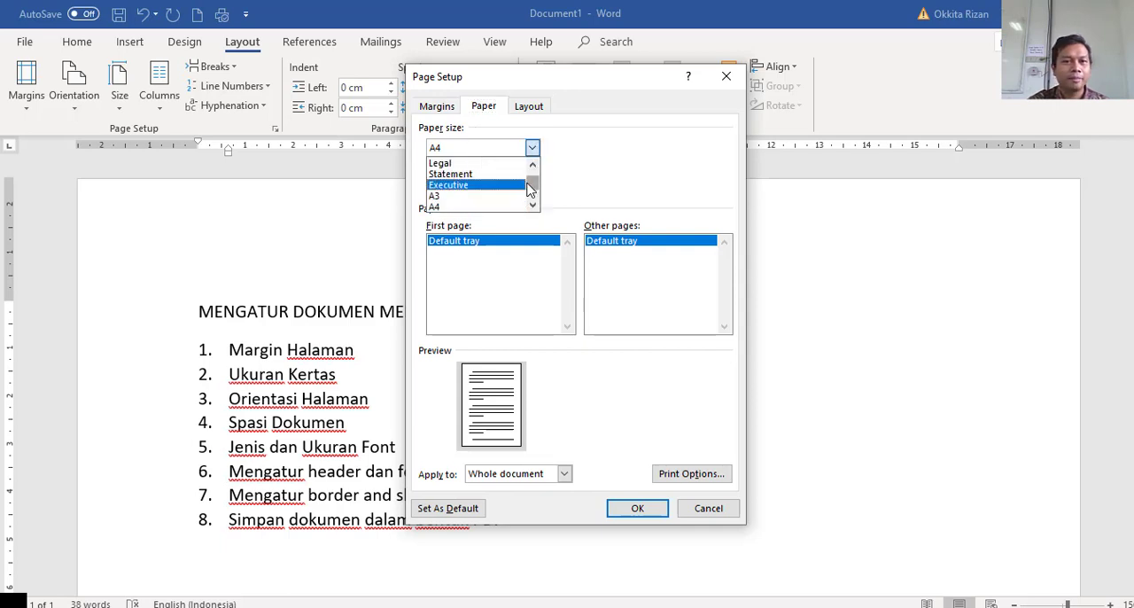
mouse_move(533, 183)
mouse_down()
mouse_move(532, 198)
mouse_move(532, 170)
mouse_up()
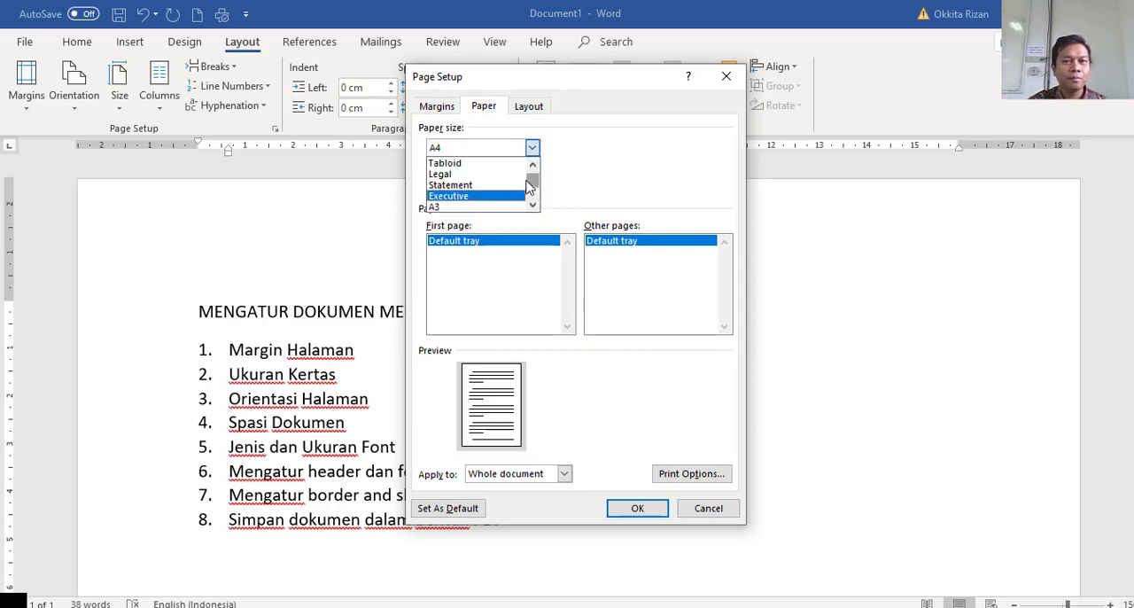
click(437, 105)
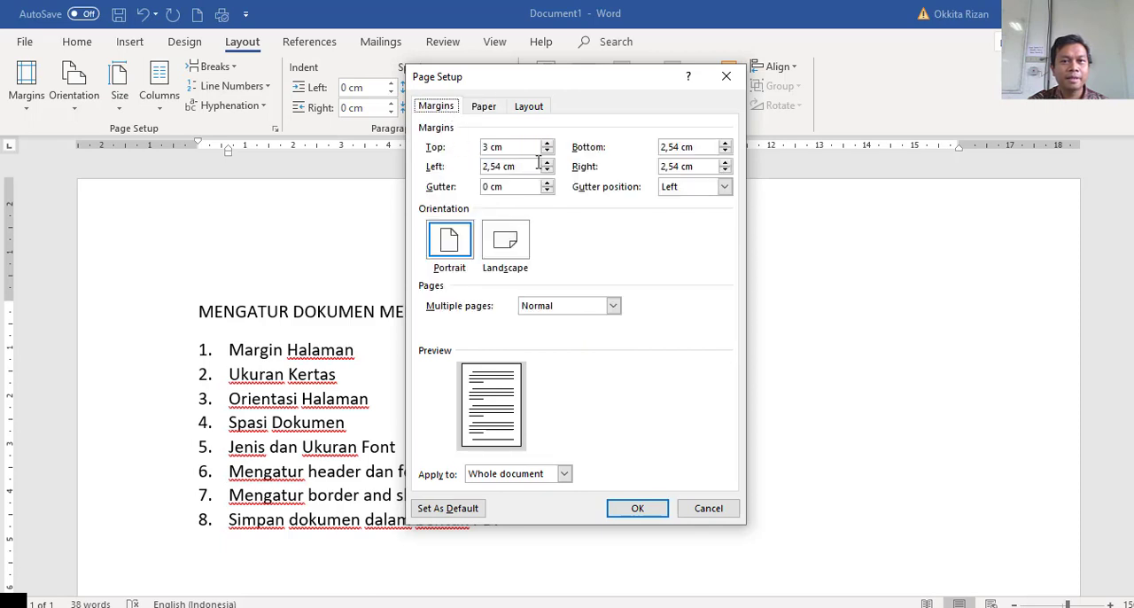
click(637, 510)
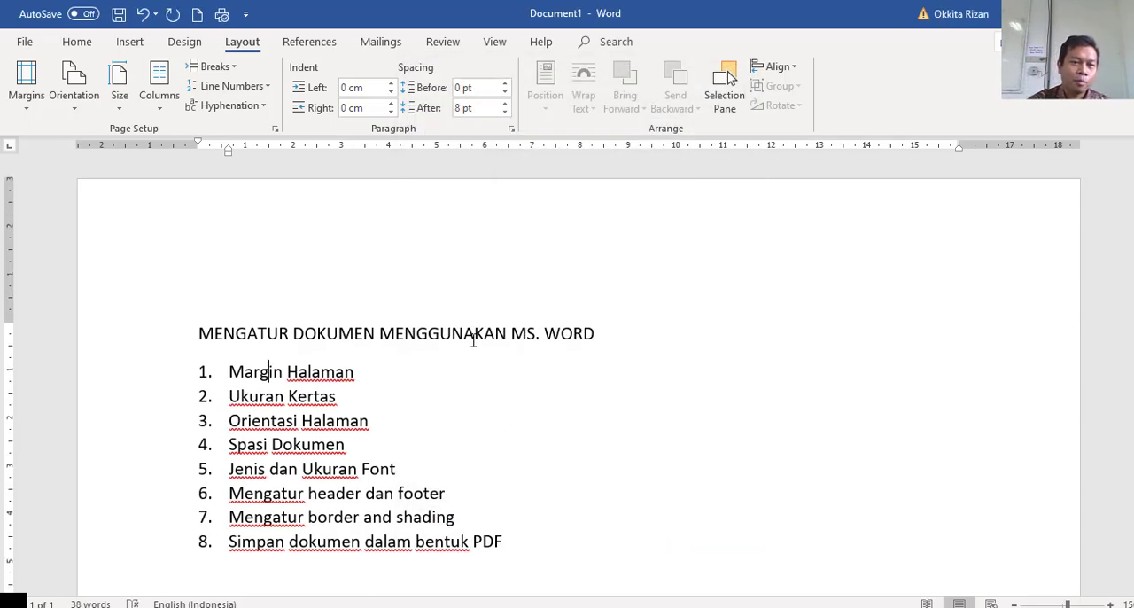
Replace the word "Dokumen" with "Paragraf" in the fourth list item.
scroll(474, 328, down, 2)
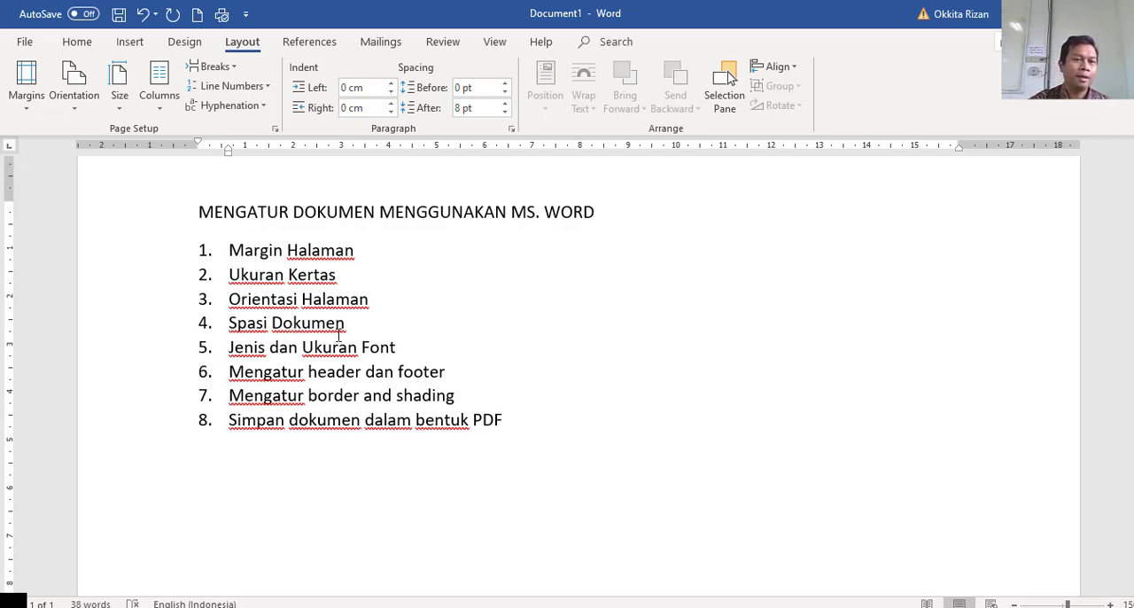
drag(347, 322, 272, 316)
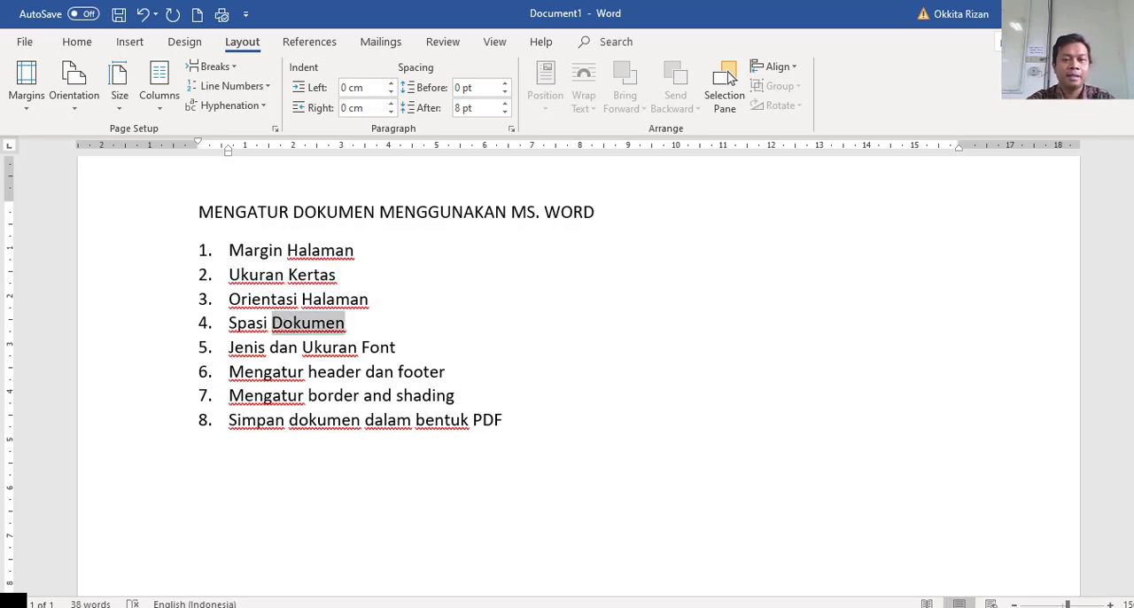
text(Parag)
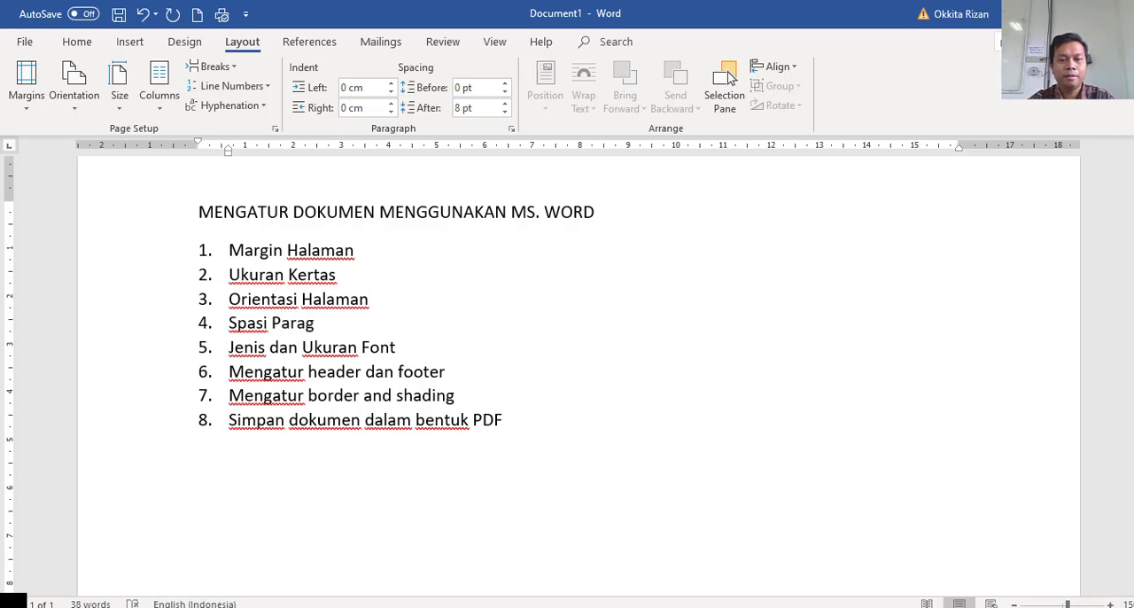
text(raf)
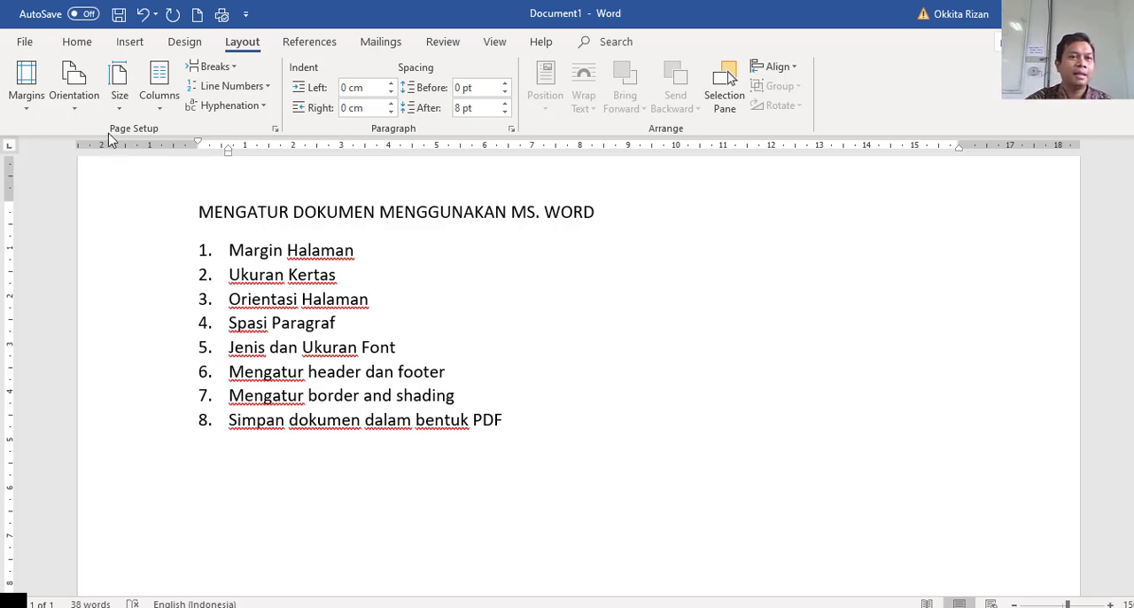
View the line spacing options, first from the fourth item and again with all eight list items selected.
click(78, 44)
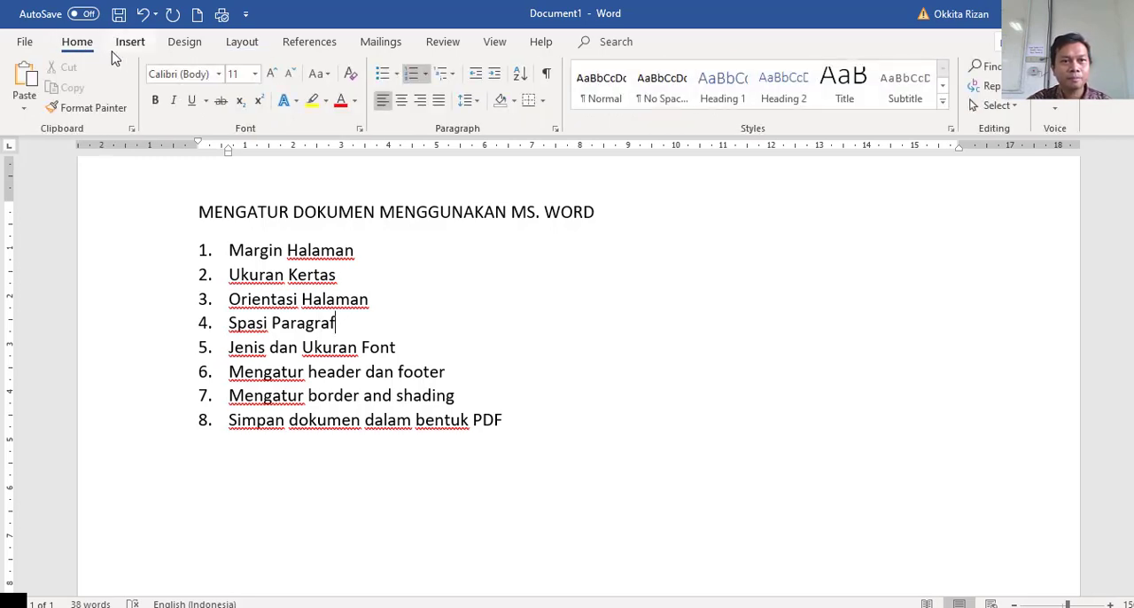
click(478, 104)
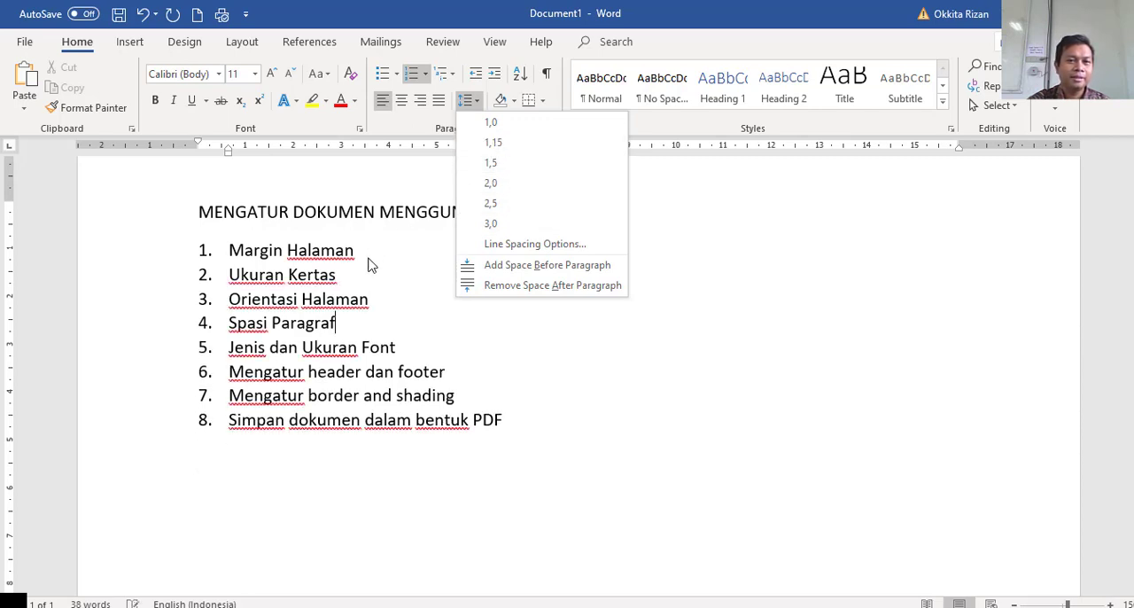
click(337, 320)
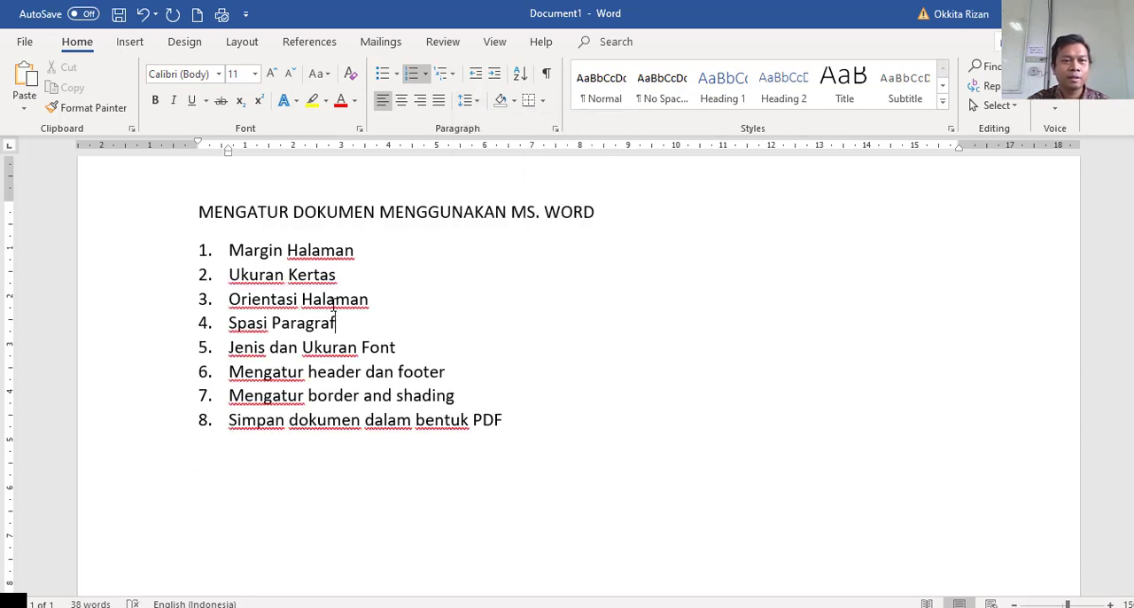
drag(229, 251, 506, 421)
click(467, 101)
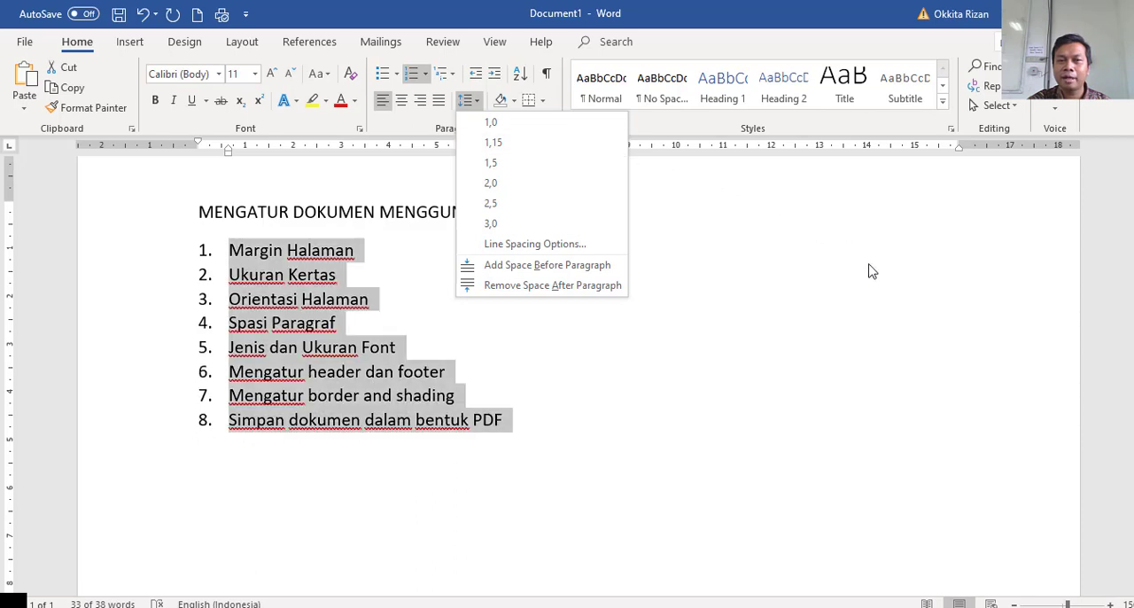
key(Escape)
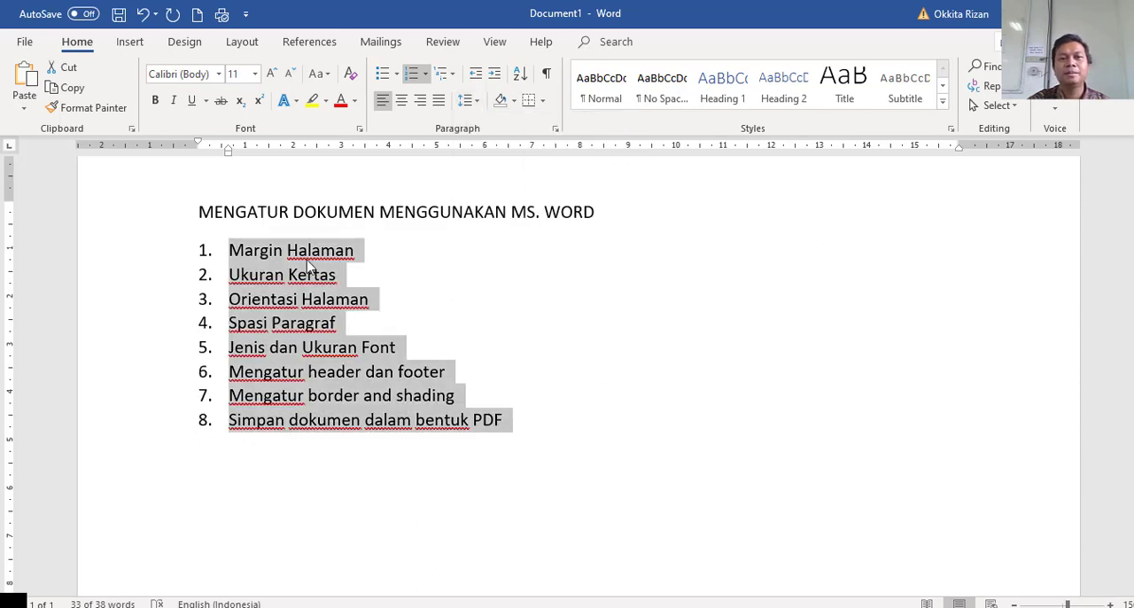
Try single and 1.5 line spacing on all eight list items and settle on double spacing.
click(251, 257)
drag(227, 252, 524, 419)
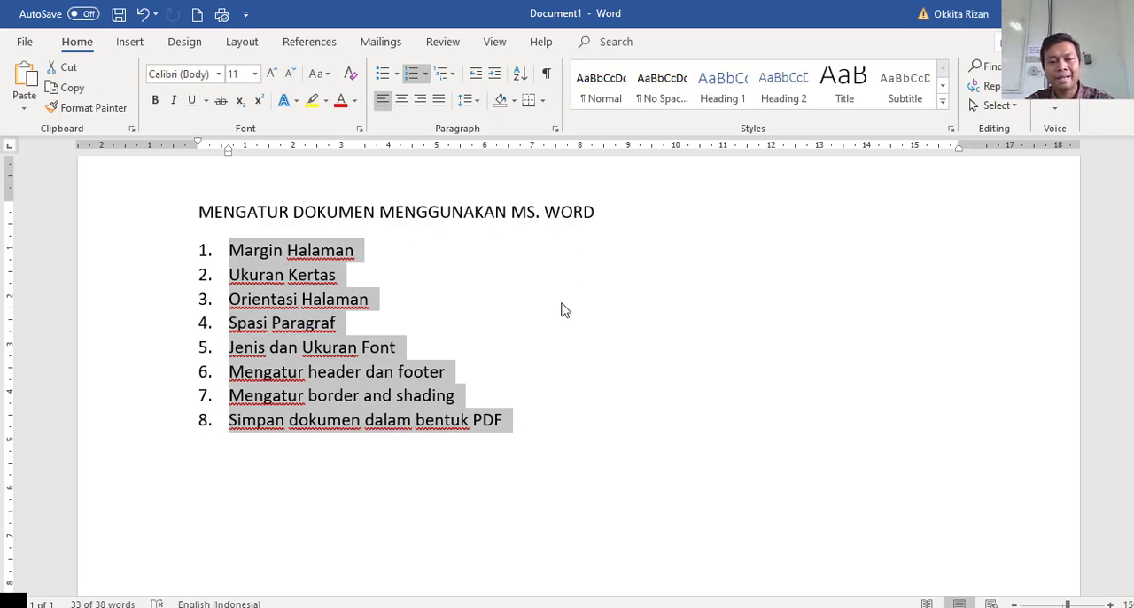
key(ctrl+1)
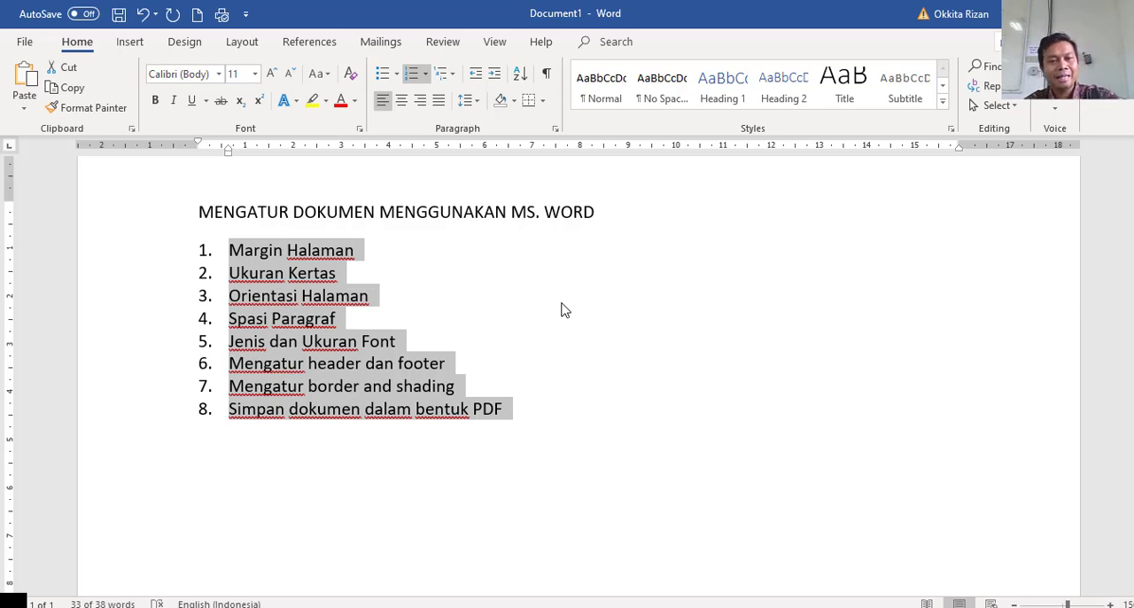
key(ctrl+5)
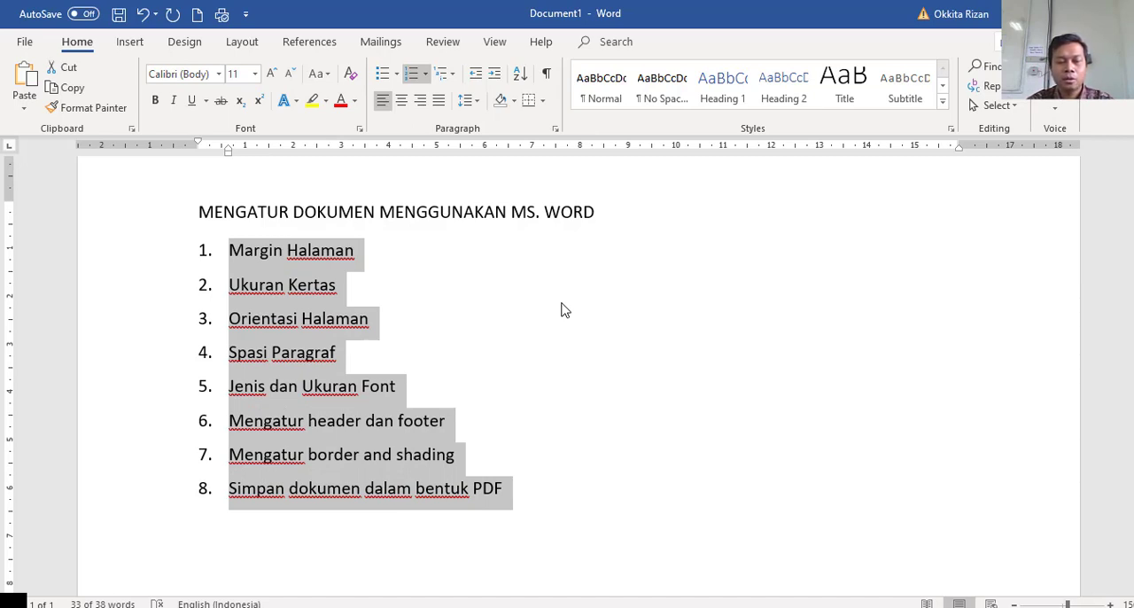
key(ctrl+2)
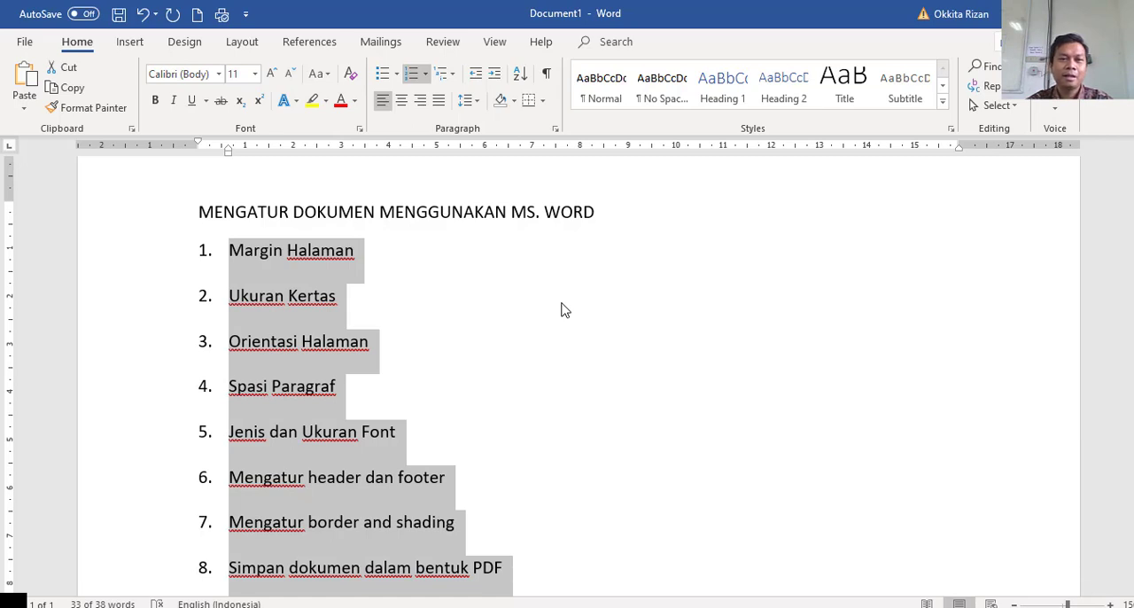
Compare single, 1.5 and double line spacing on all eight list items and settle on single spacing.
key(ctrl+1)
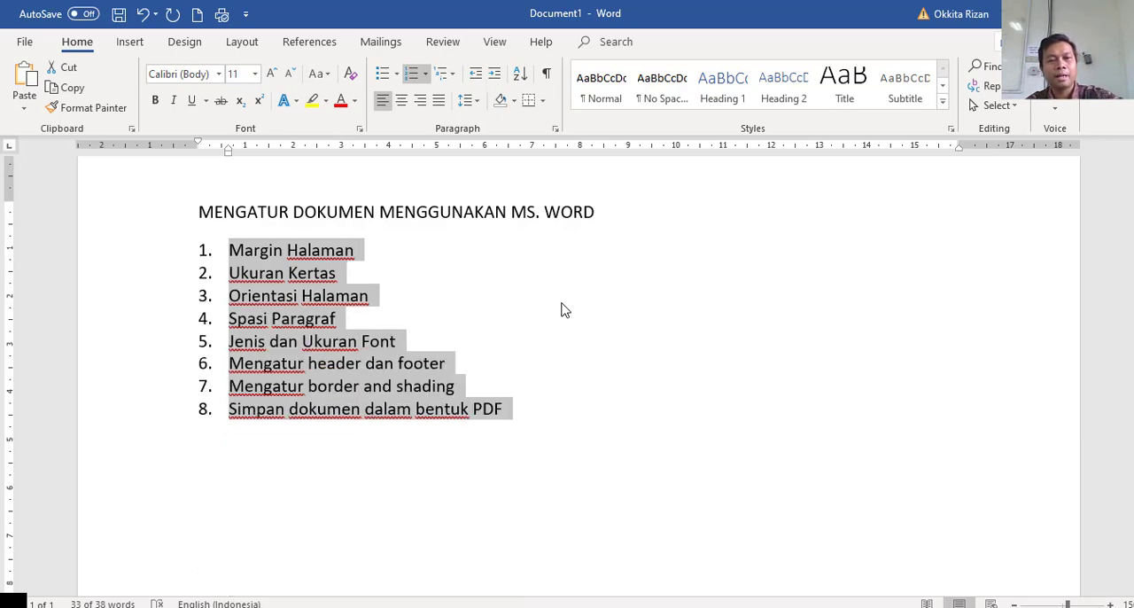
key(ctrl+5)
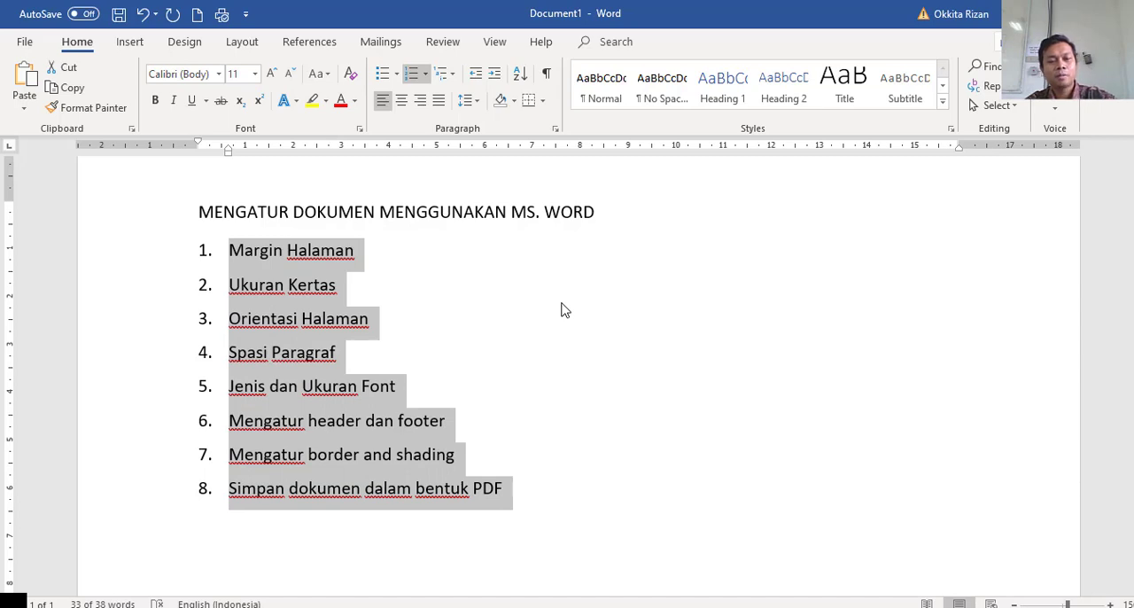
key(ctrl+2)
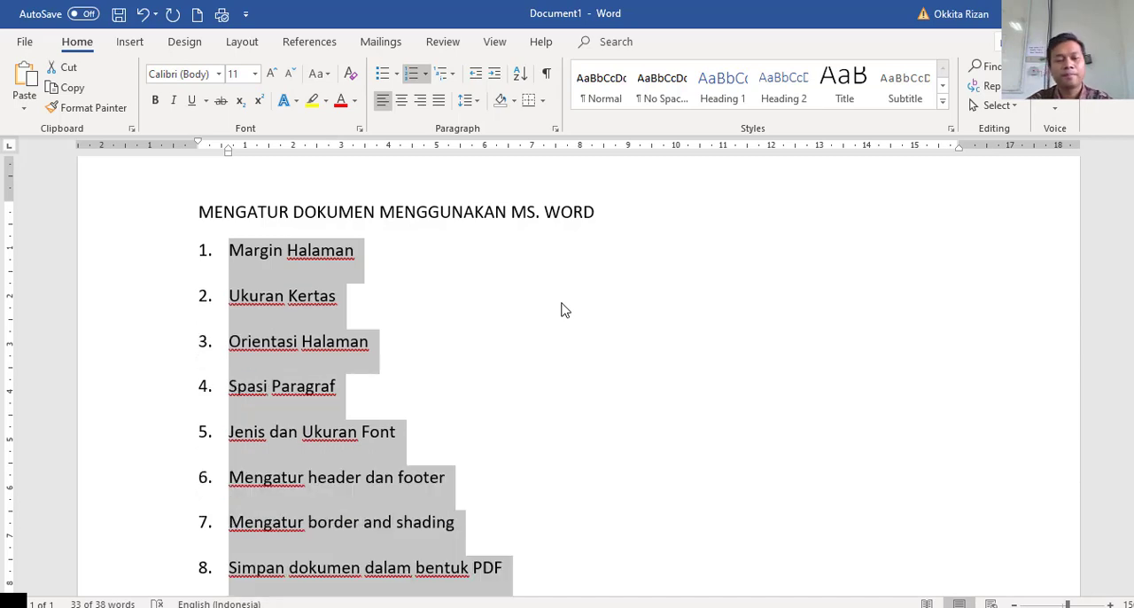
key(ctrl+1)
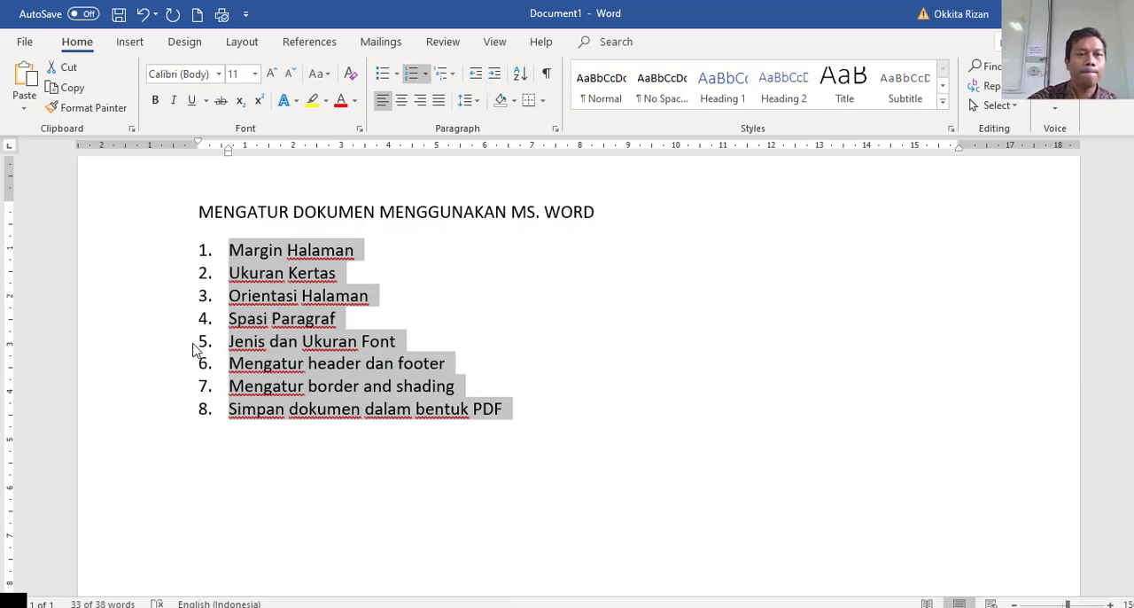
click(245, 335)
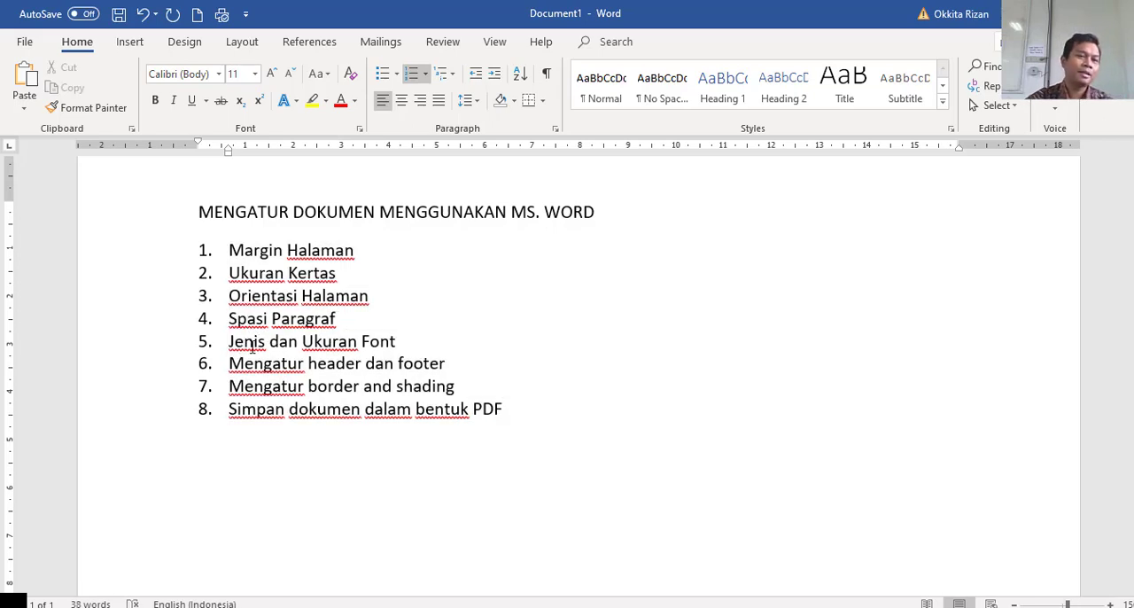
drag(228, 339, 408, 346)
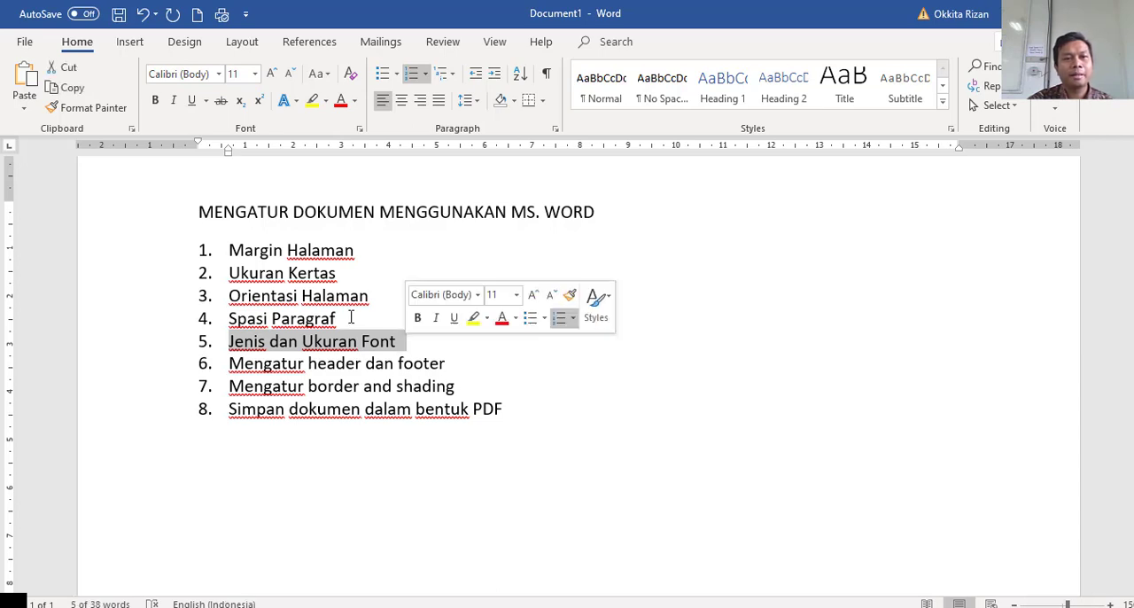
click(339, 283)
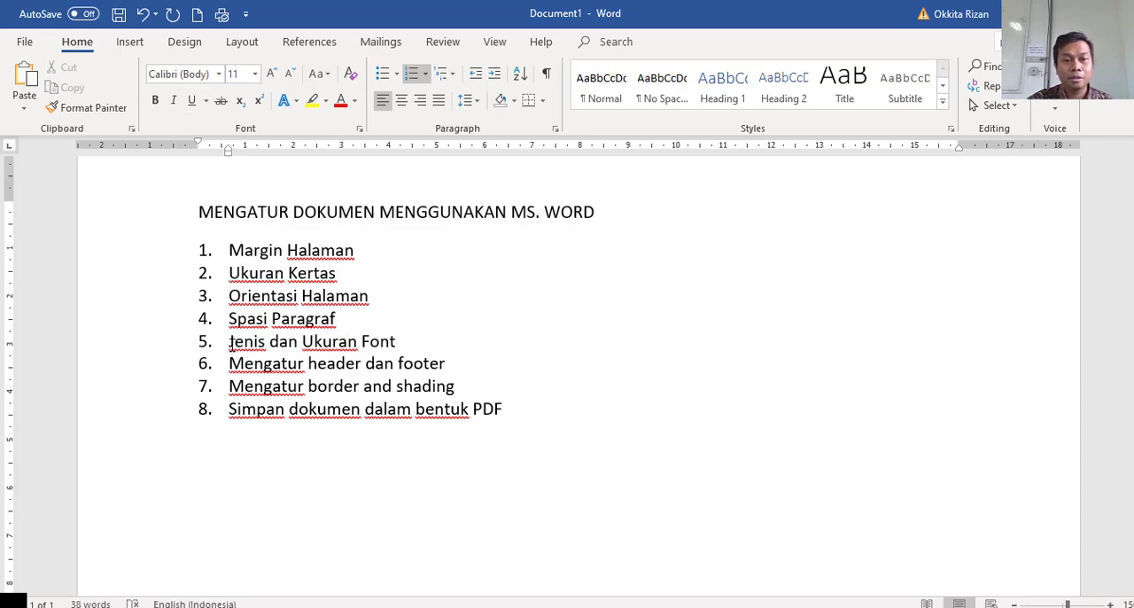
click(298, 344)
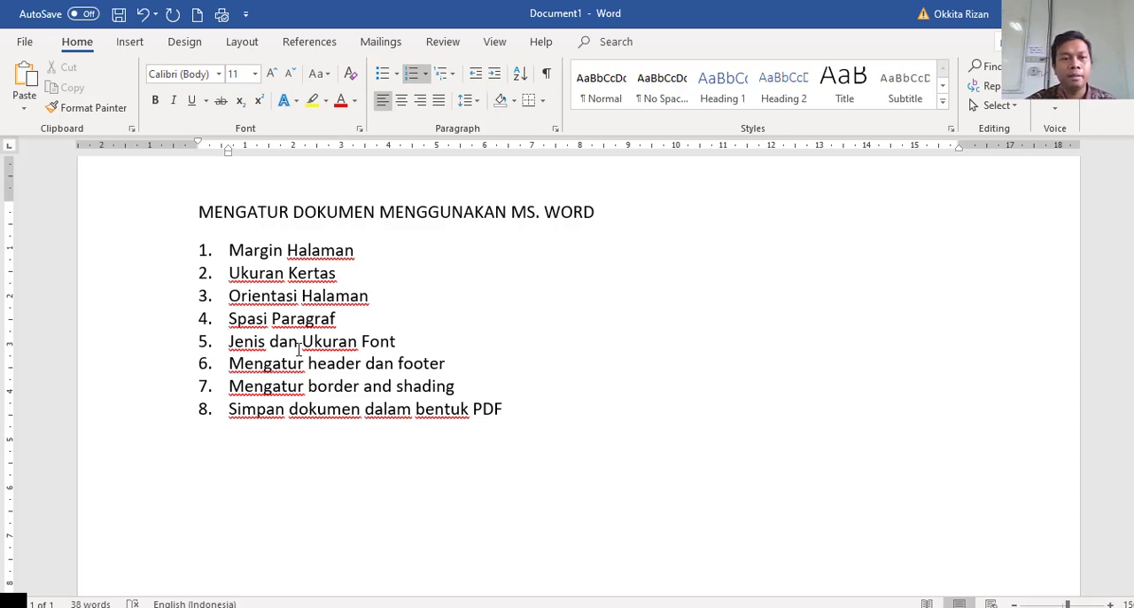
double_click(282, 328)
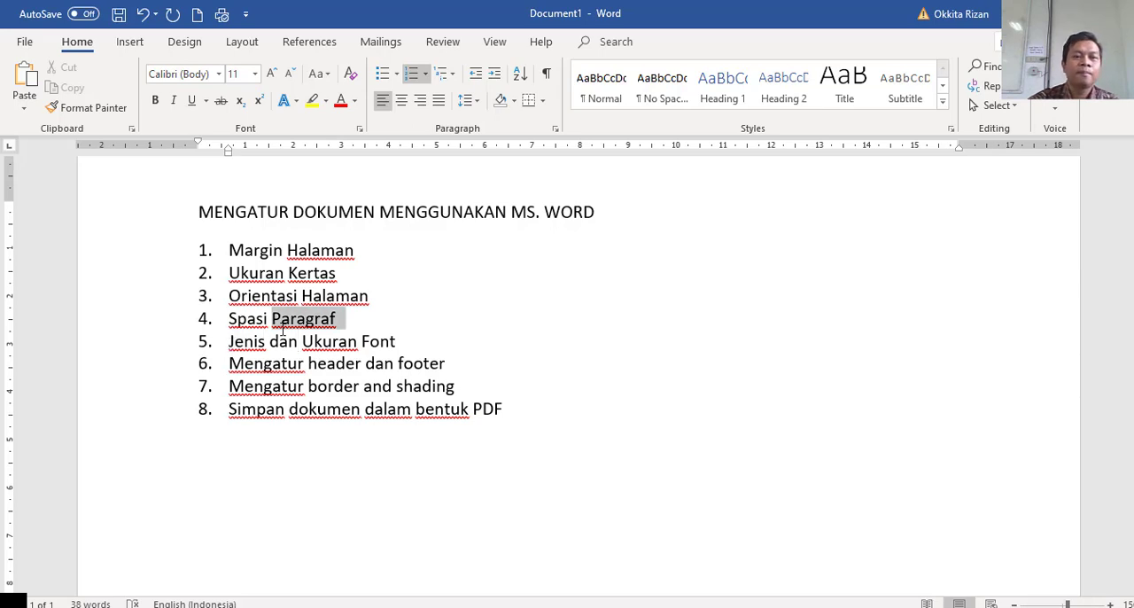
drag(230, 342, 400, 346)
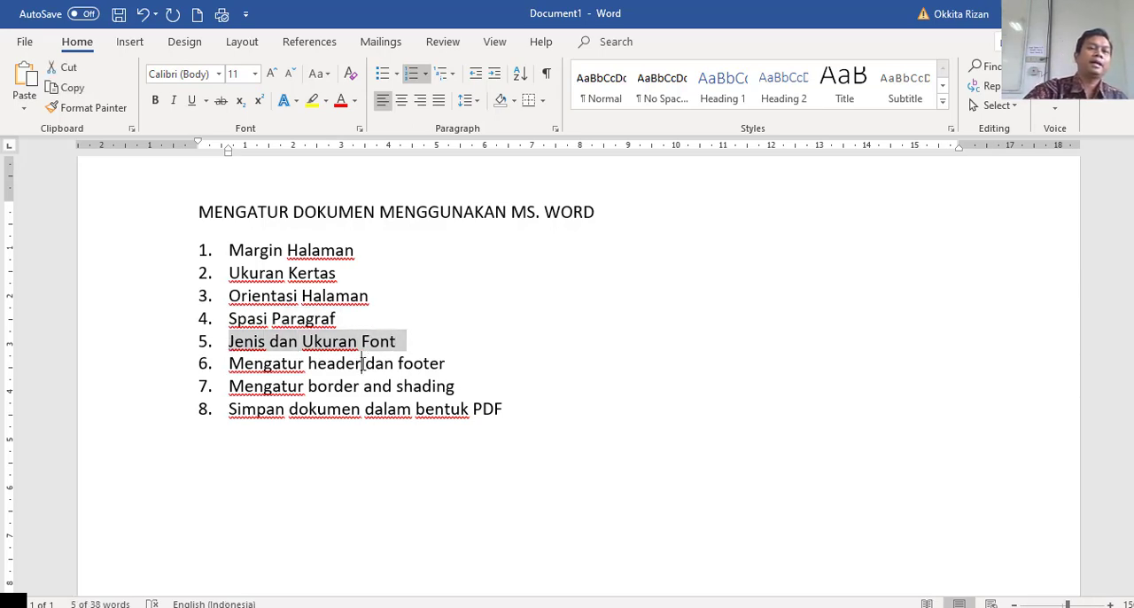
click(361, 364)
Set the fifth list item, "Jenis dan Ukuran Font", in Arial at size 20.
shift+click(230, 342)
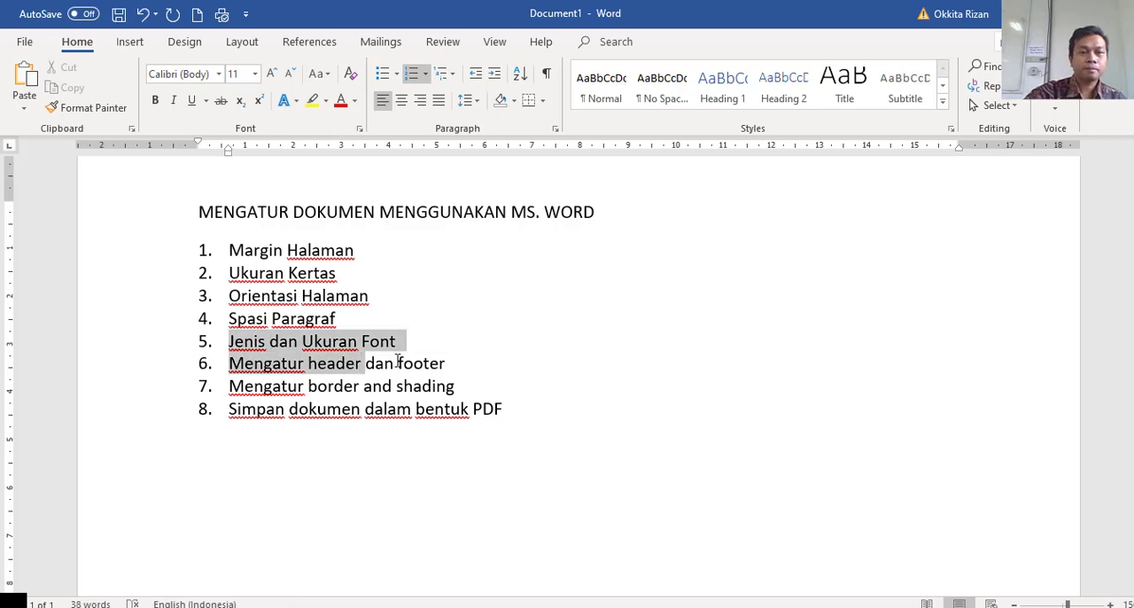
drag(398, 361, 407, 345)
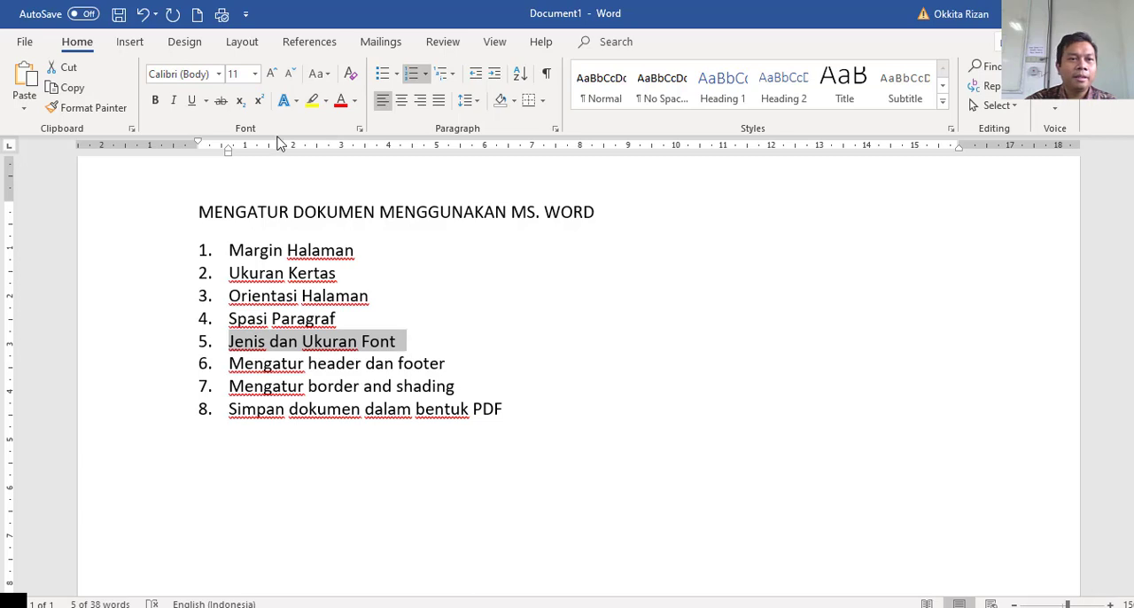
click(220, 74)
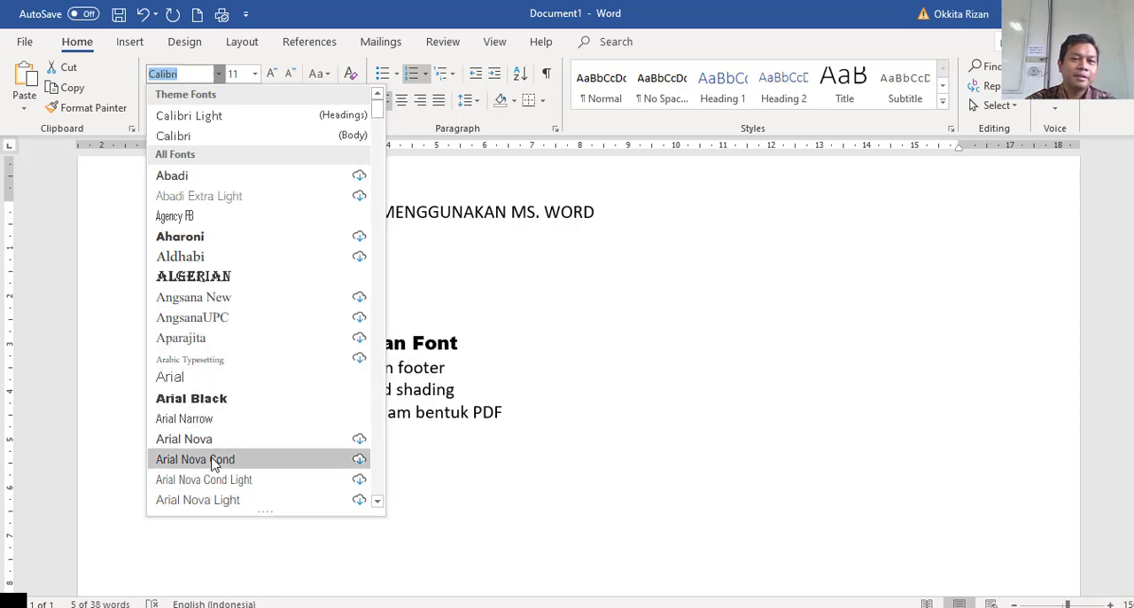
click(171, 376)
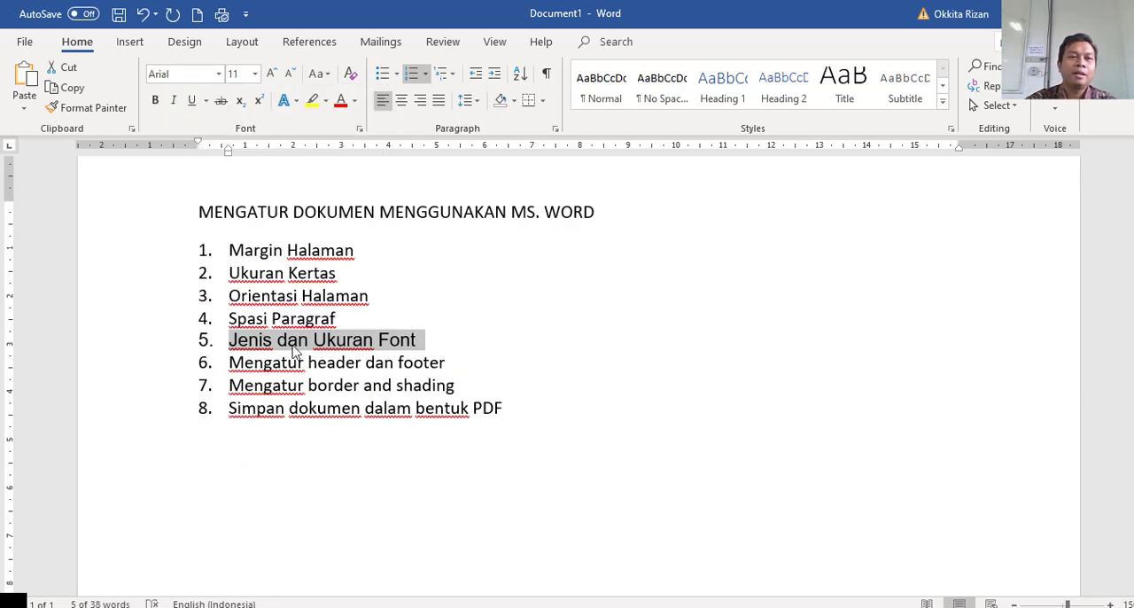
click(255, 75)
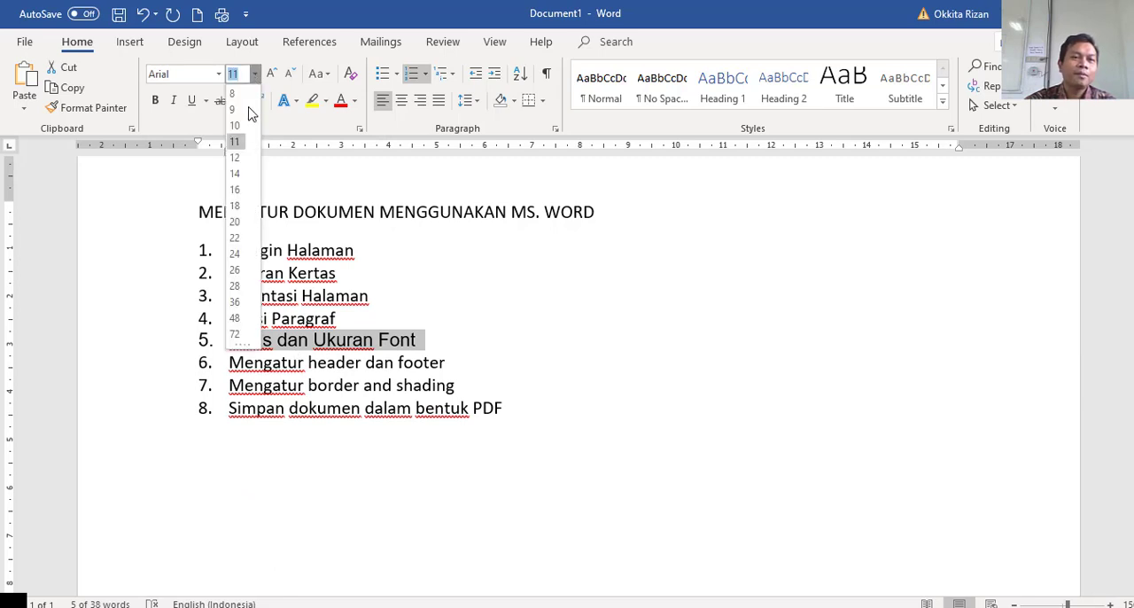
click(236, 228)
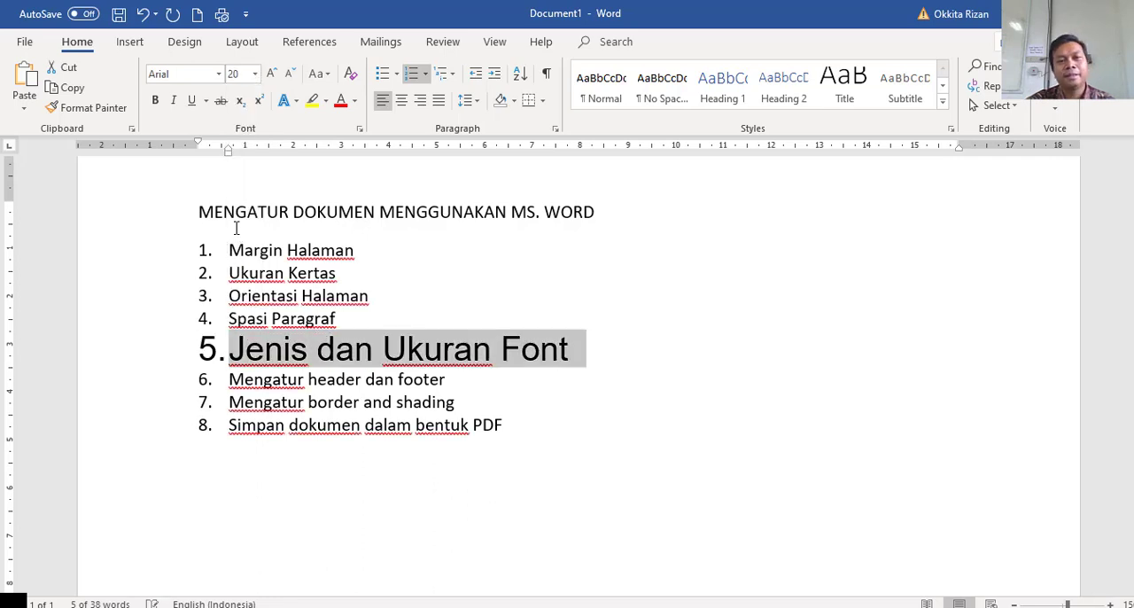
click(263, 299)
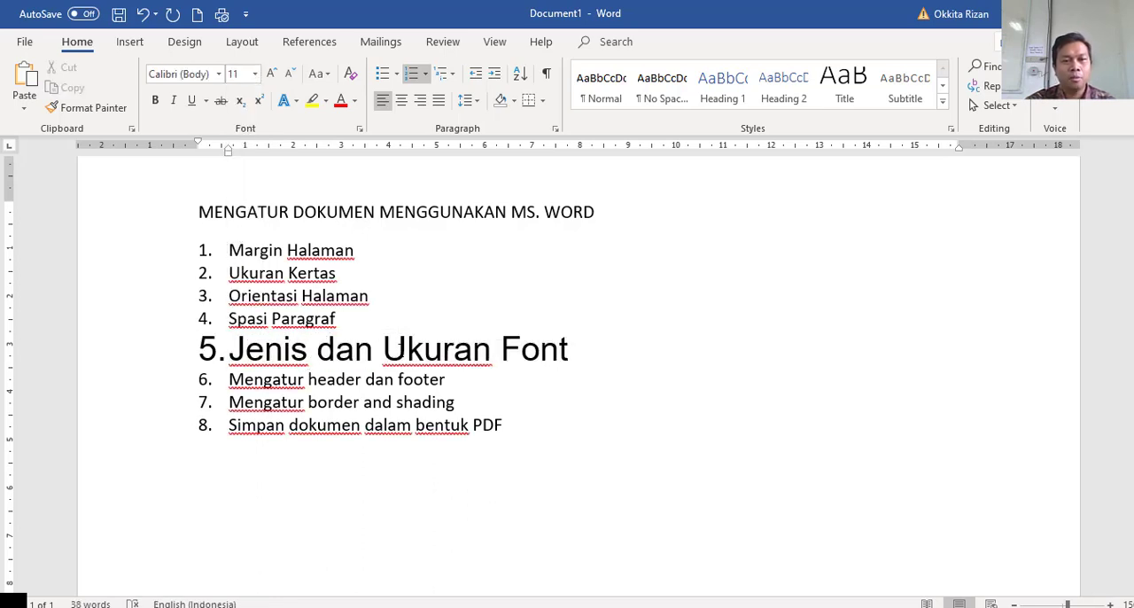
Enlarge the word "Ukuran" in the fifth list item to size 36 and make it bold.
drag(383, 350, 490, 351)
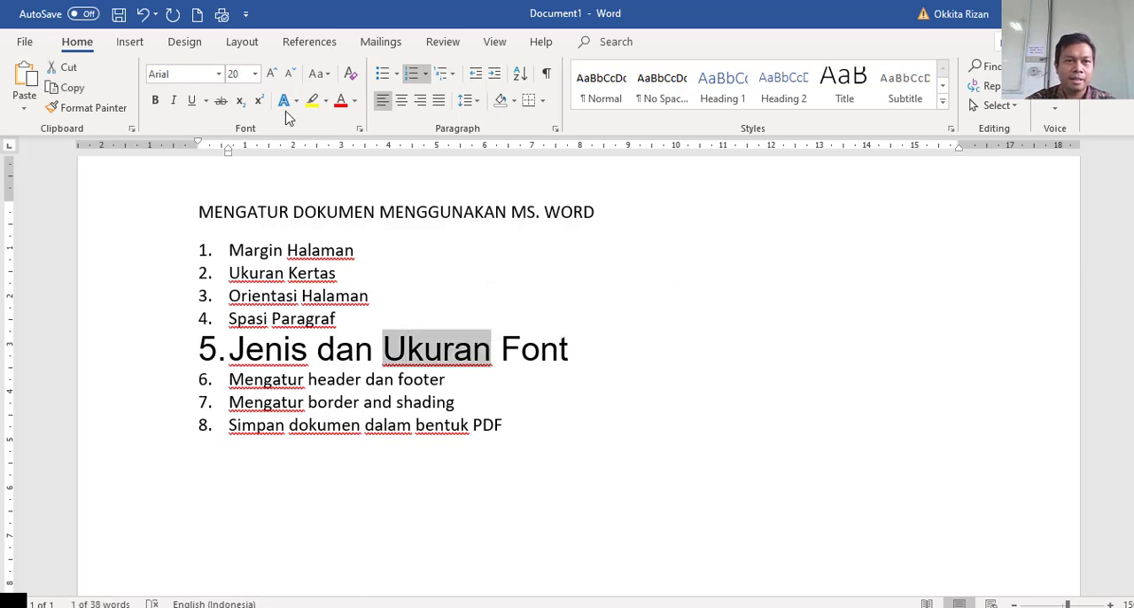
click(255, 74)
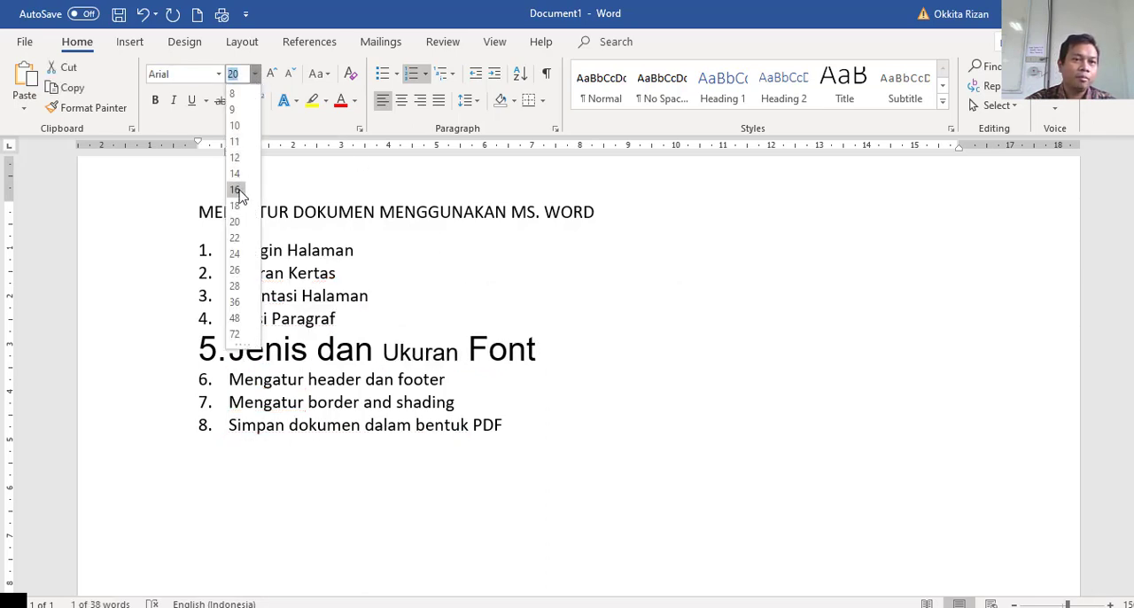
click(236, 302)
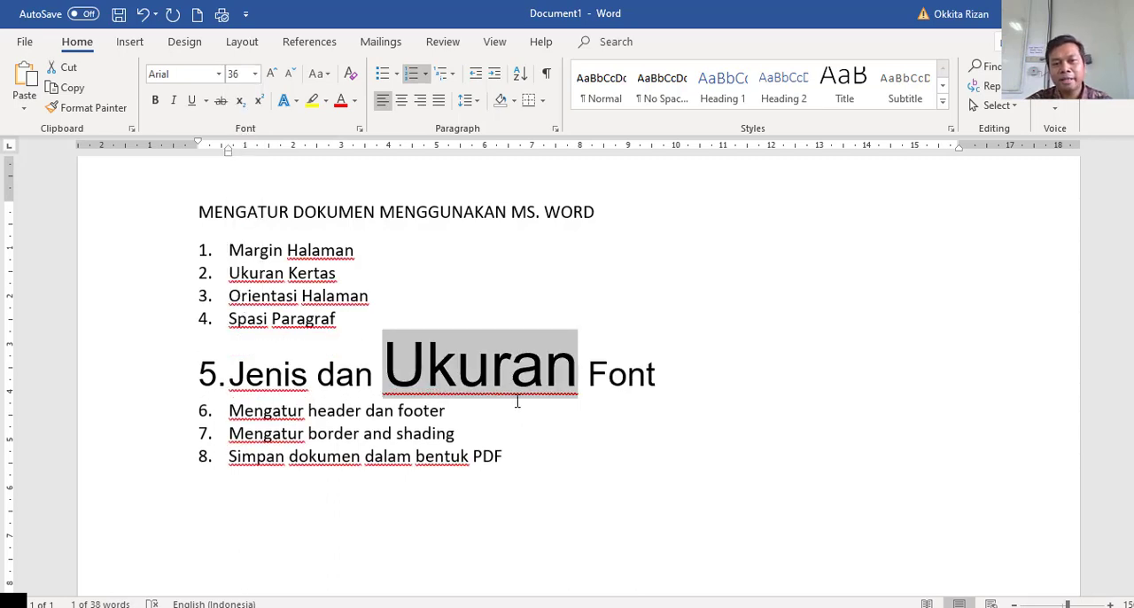
click(155, 101)
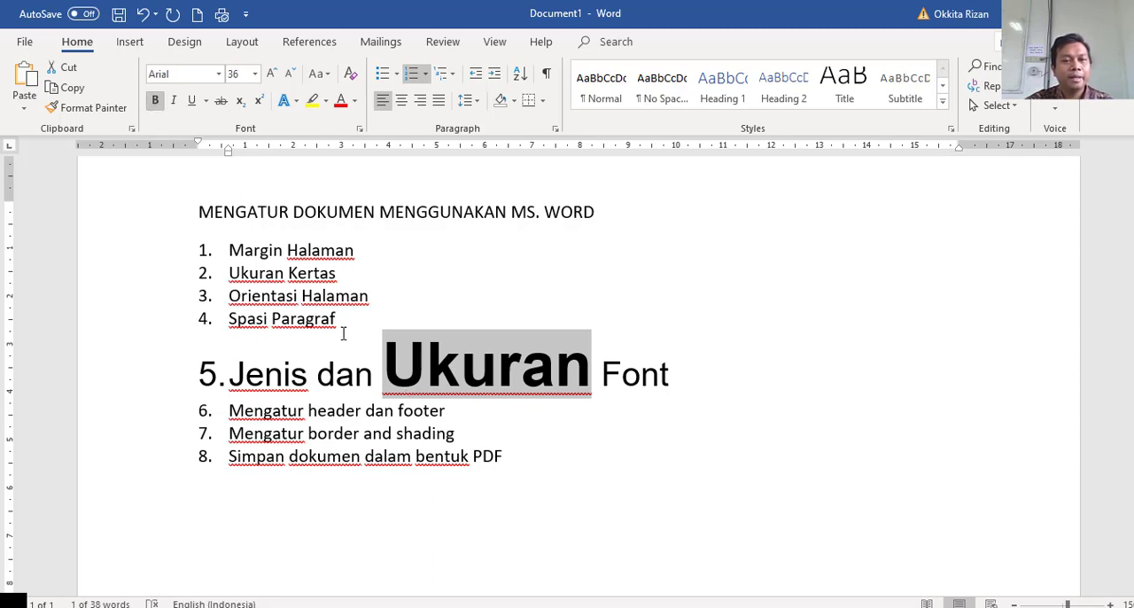
Underline the word "Font" and italicize the word "dan" in the fifth list item.
click(651, 370)
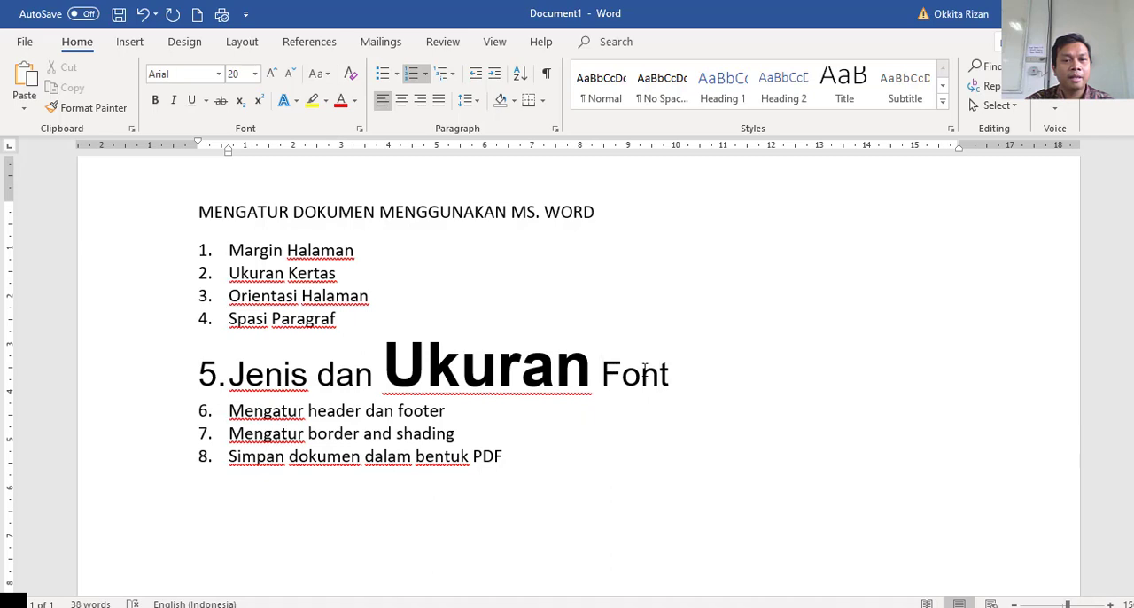
drag(601, 372, 671, 372)
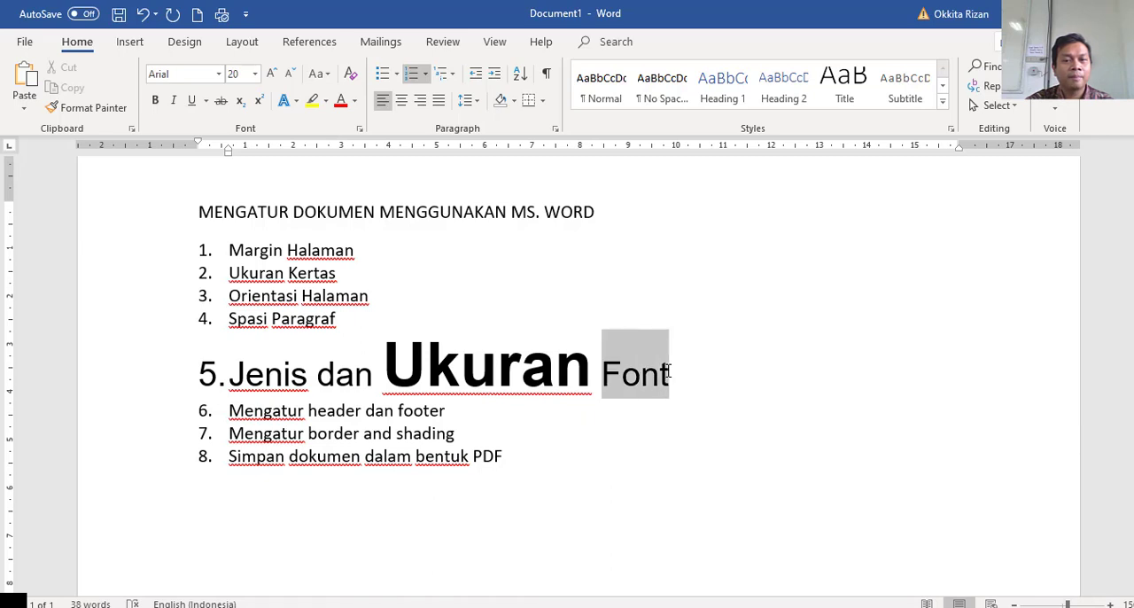
click(191, 100)
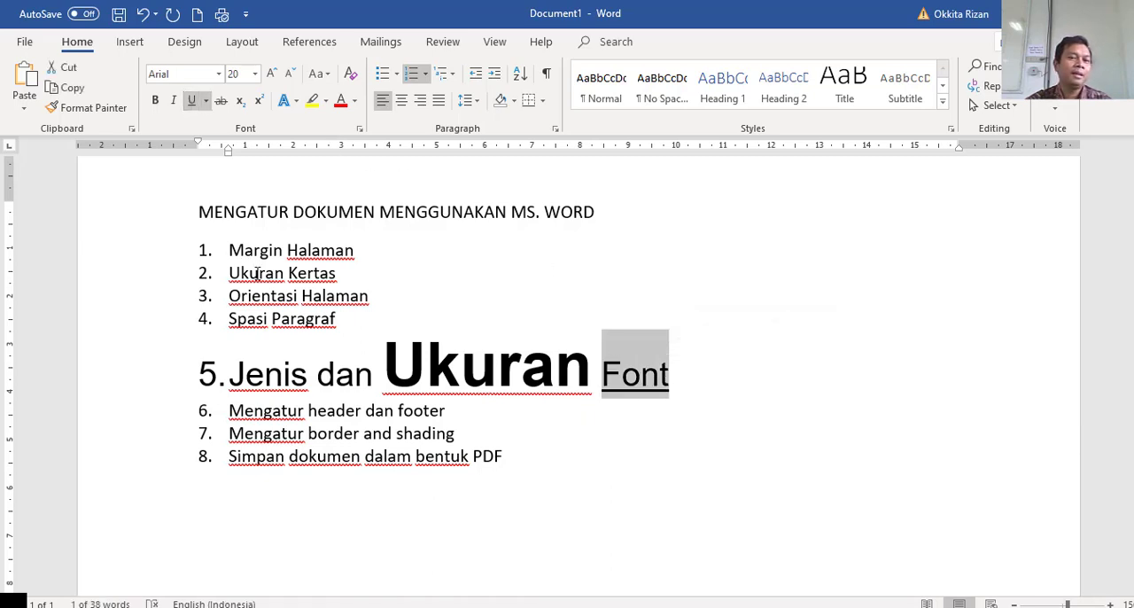
click(466, 295)
drag(317, 376, 372, 376)
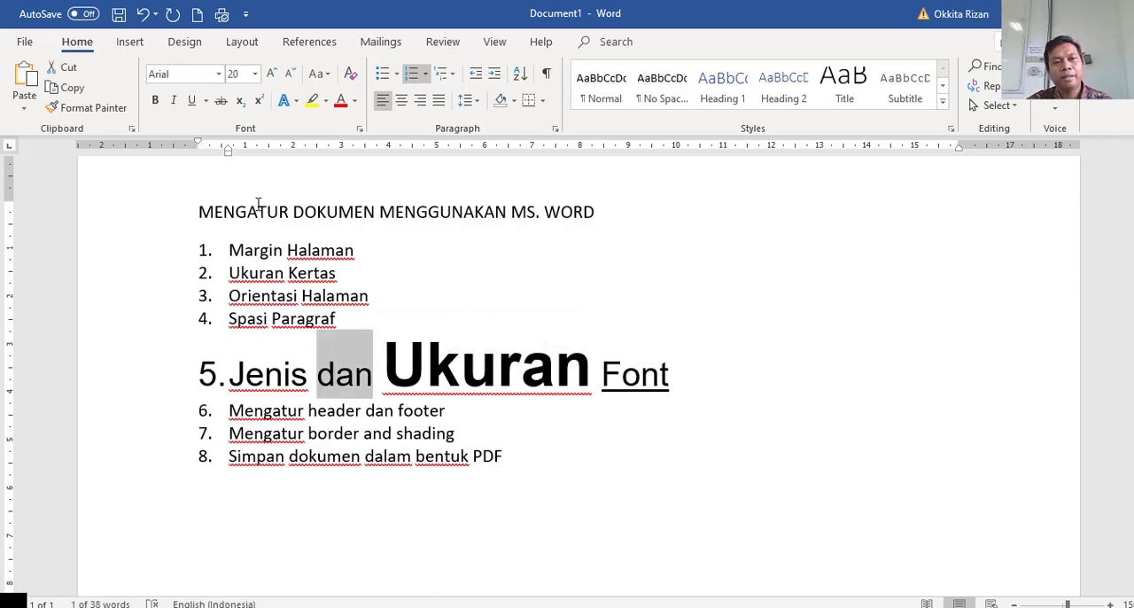
click(173, 101)
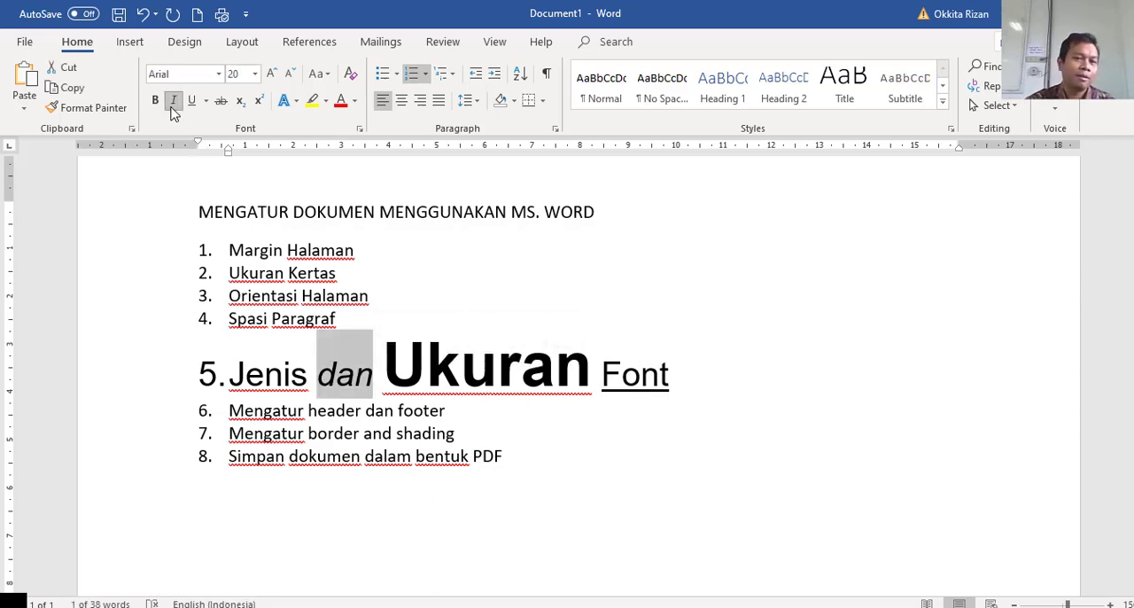
click(526, 349)
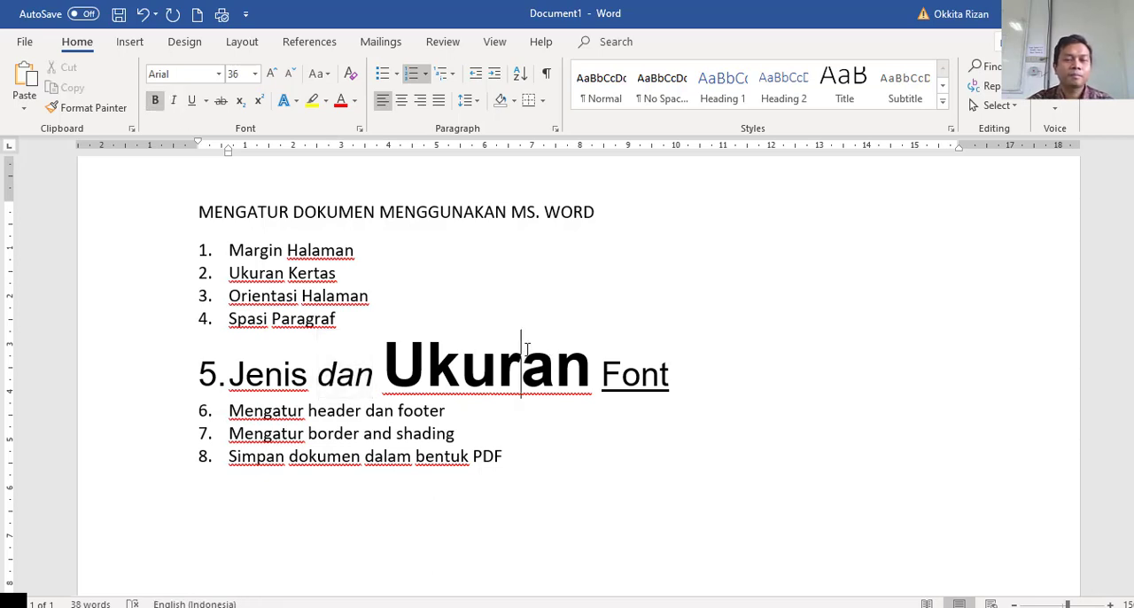
click(440, 283)
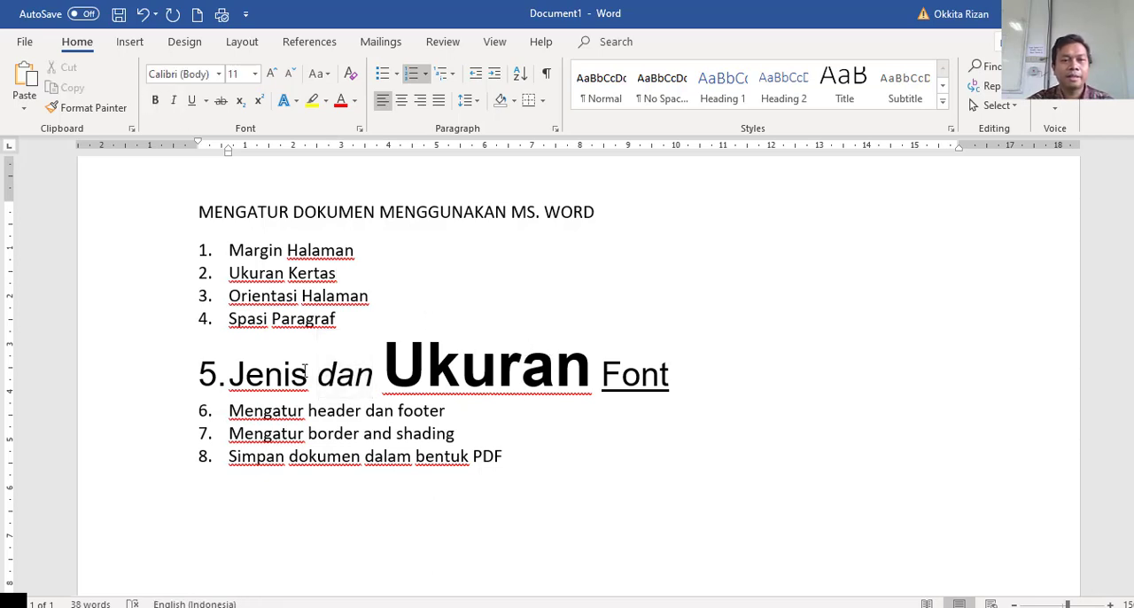
click(232, 381)
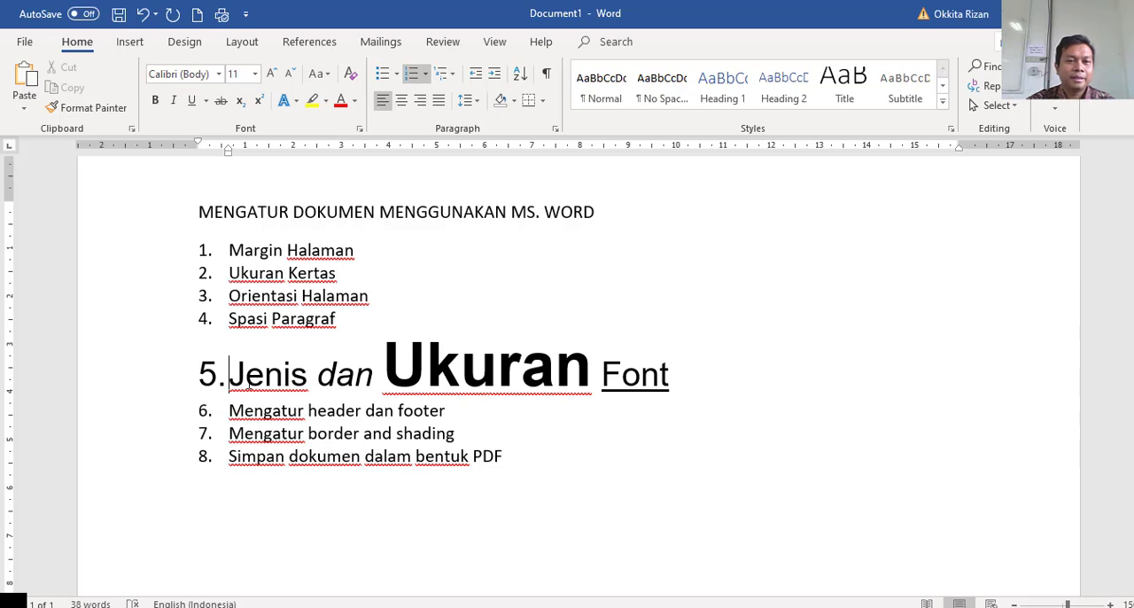
drag(232, 381, 663, 393)
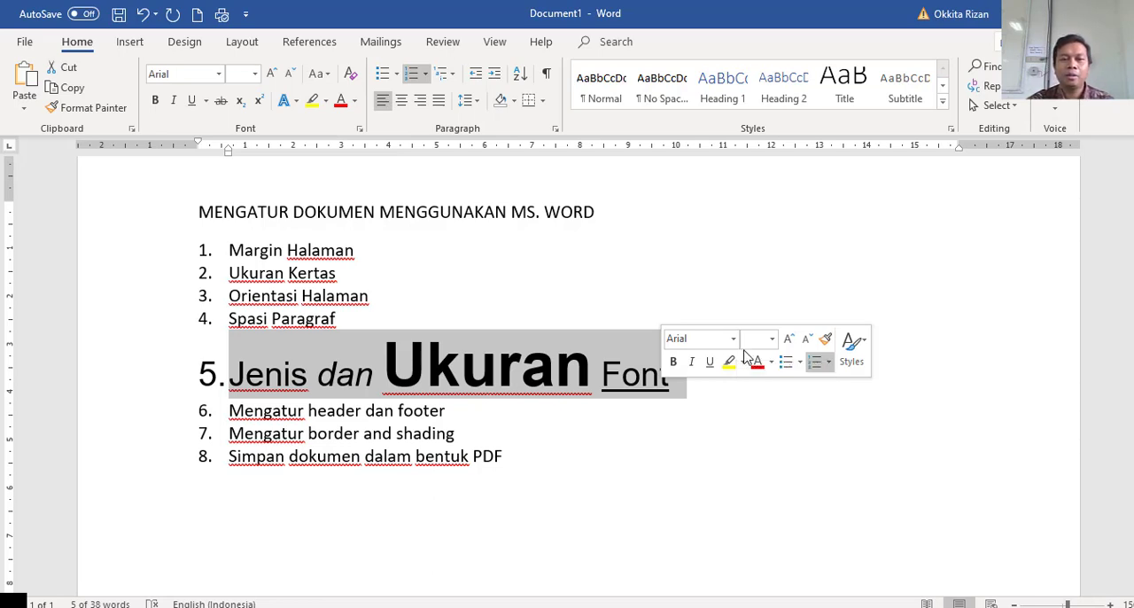
click(587, 381)
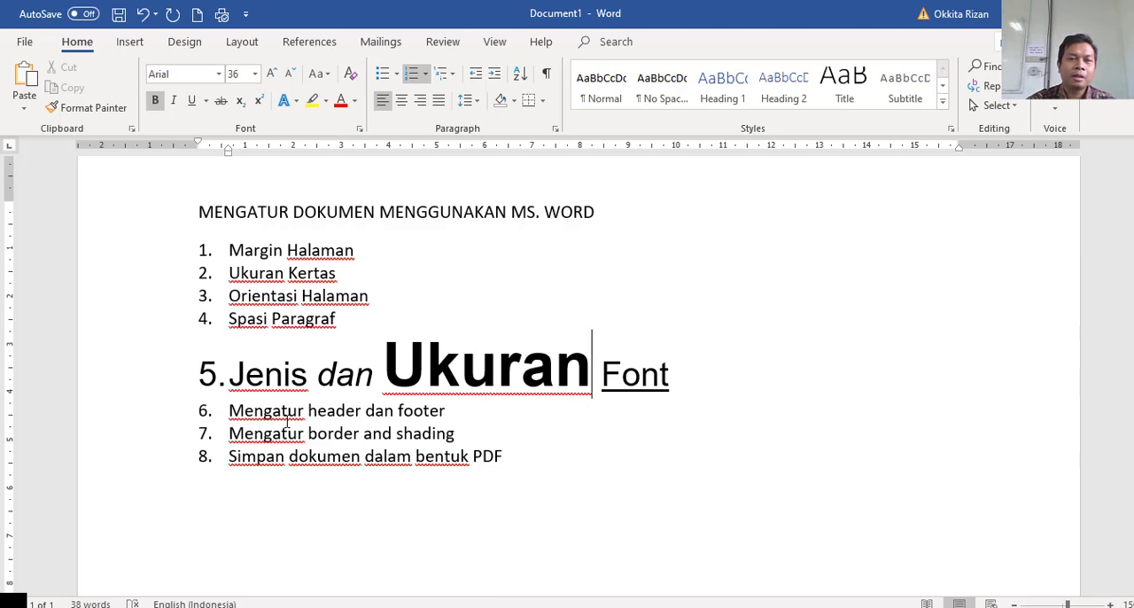
click(457, 410)
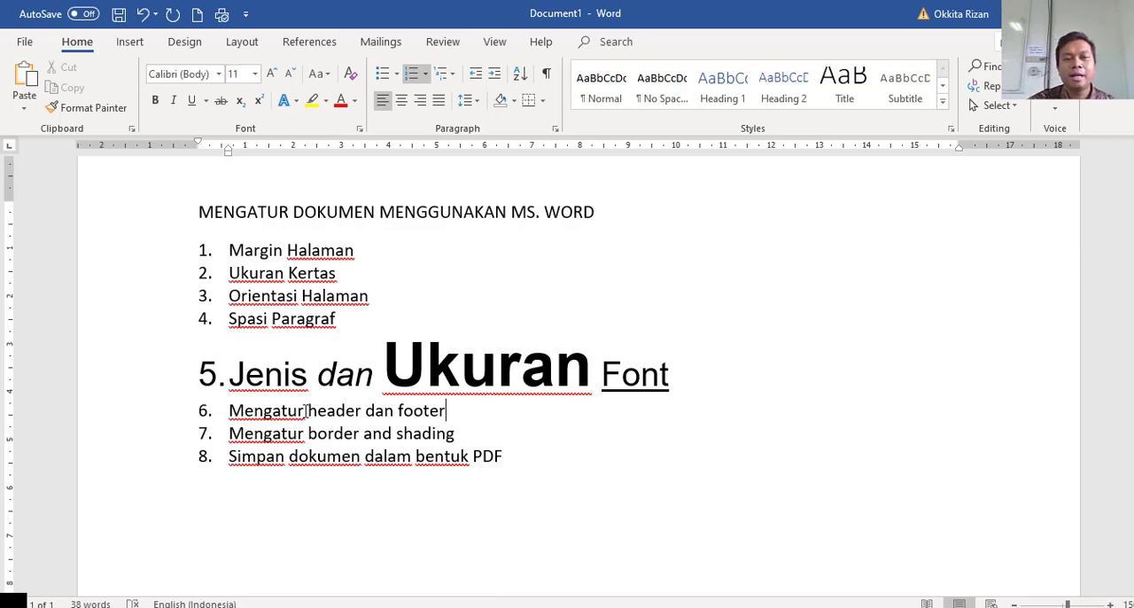
click(346, 410)
Add a page header reading "Contoh penggunaan Header".
scroll(445, 414, up, 2)
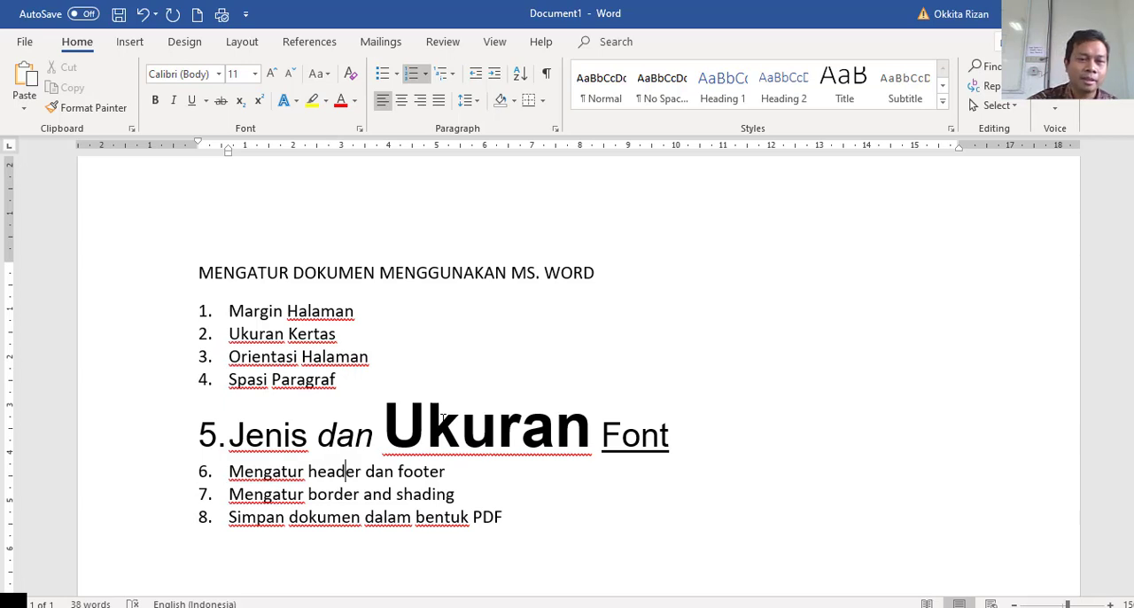
scroll(443, 419, up, 1)
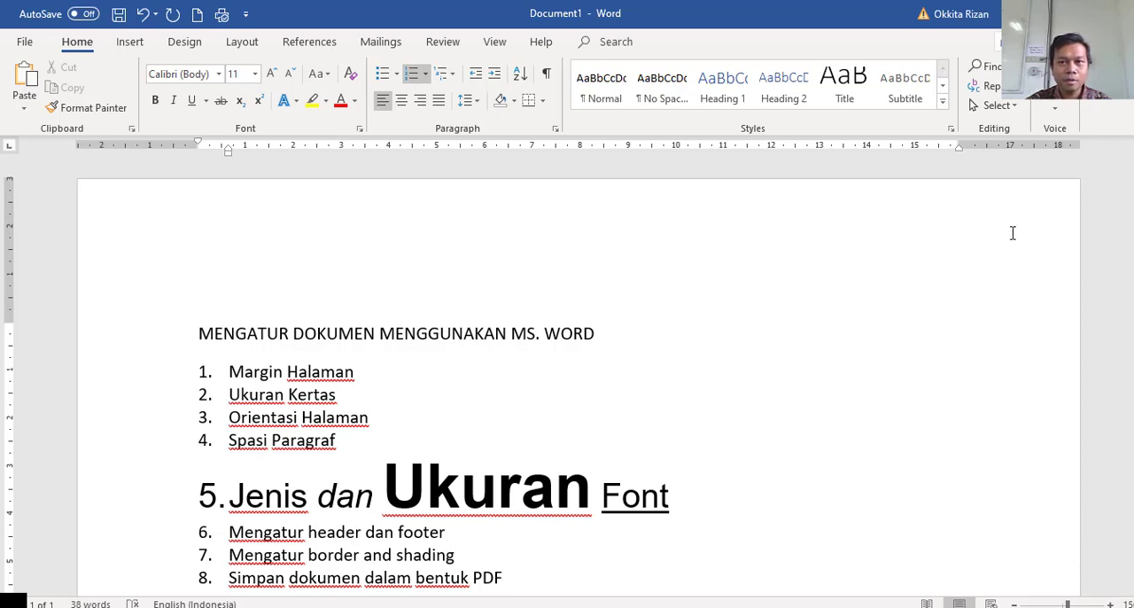
double_click(200, 219)
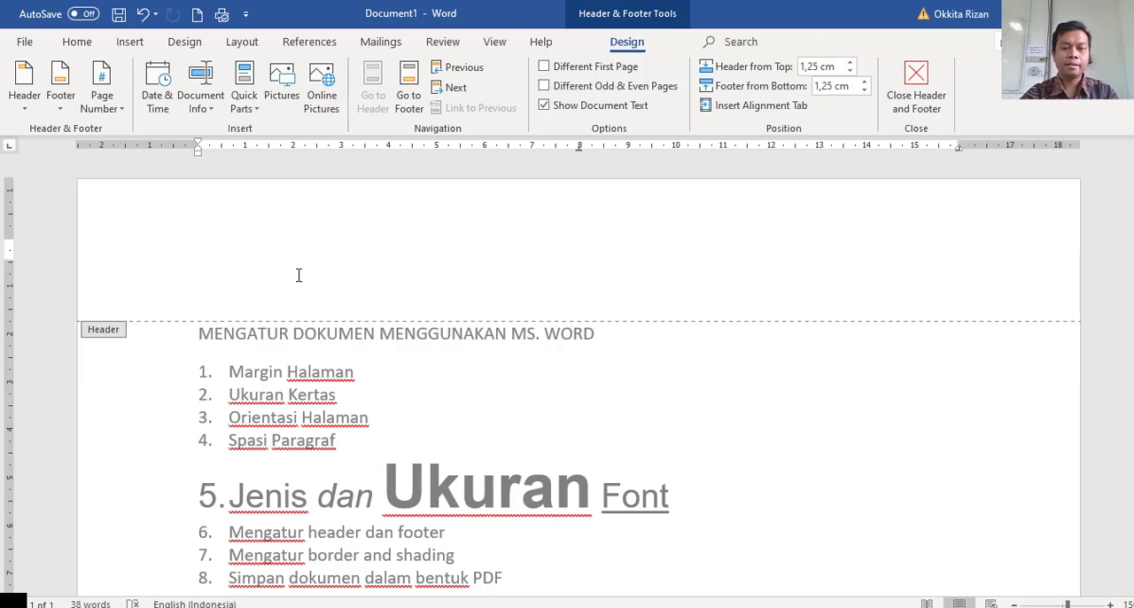
text(Contoh p)
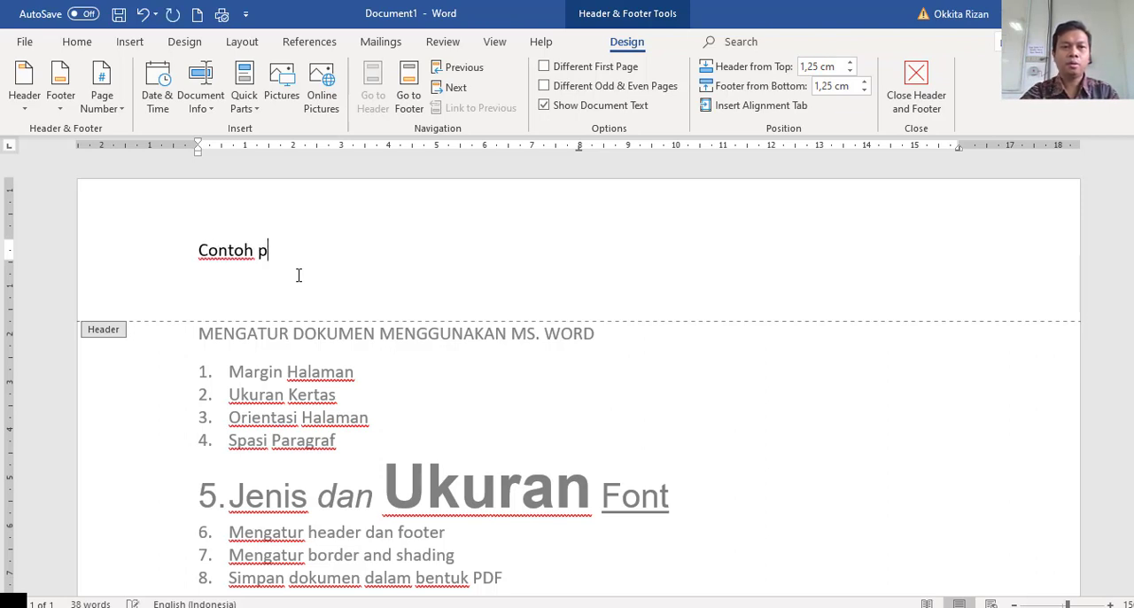
text(erggunaan H)
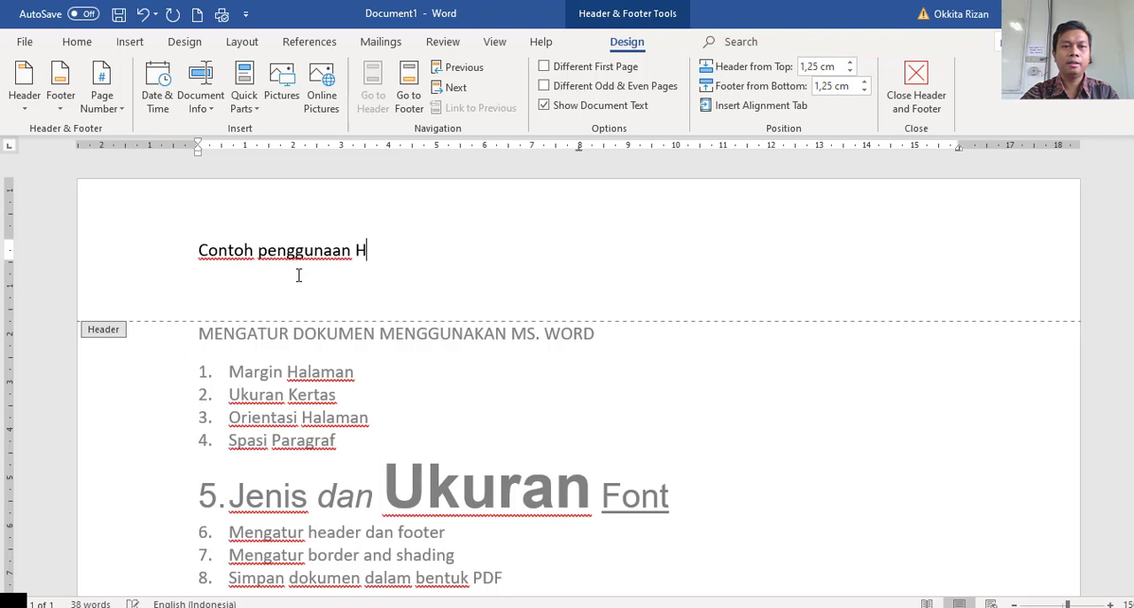
text(eader)
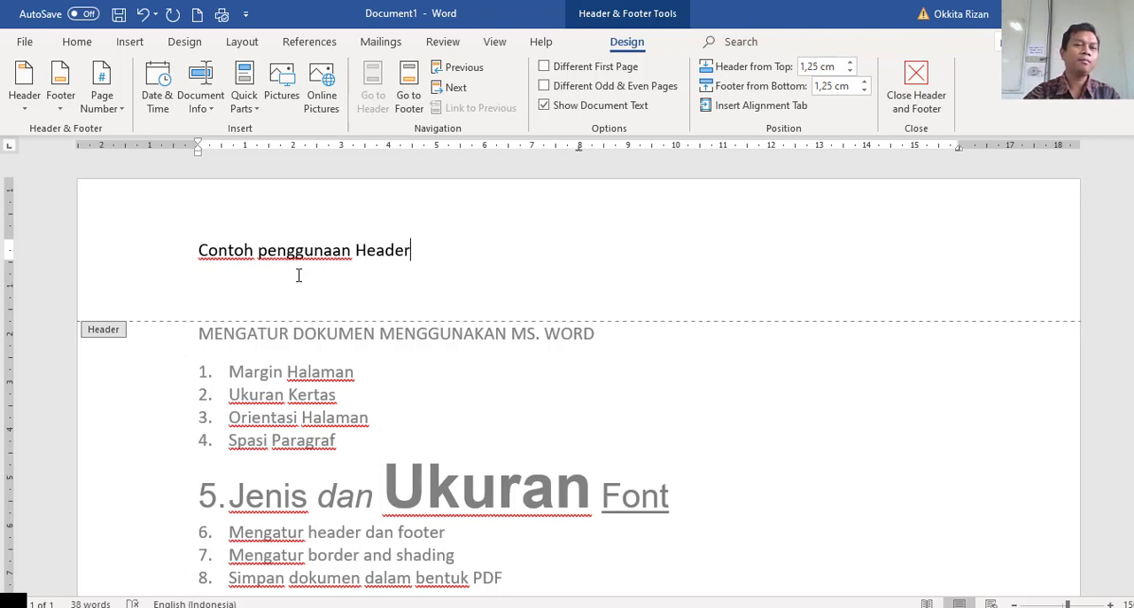
Set the whole header text in the Times New Roman font.
key(ctrl+shift+Left)
key(ctrl+shift+Left)
key(ctrl+shift+Left)
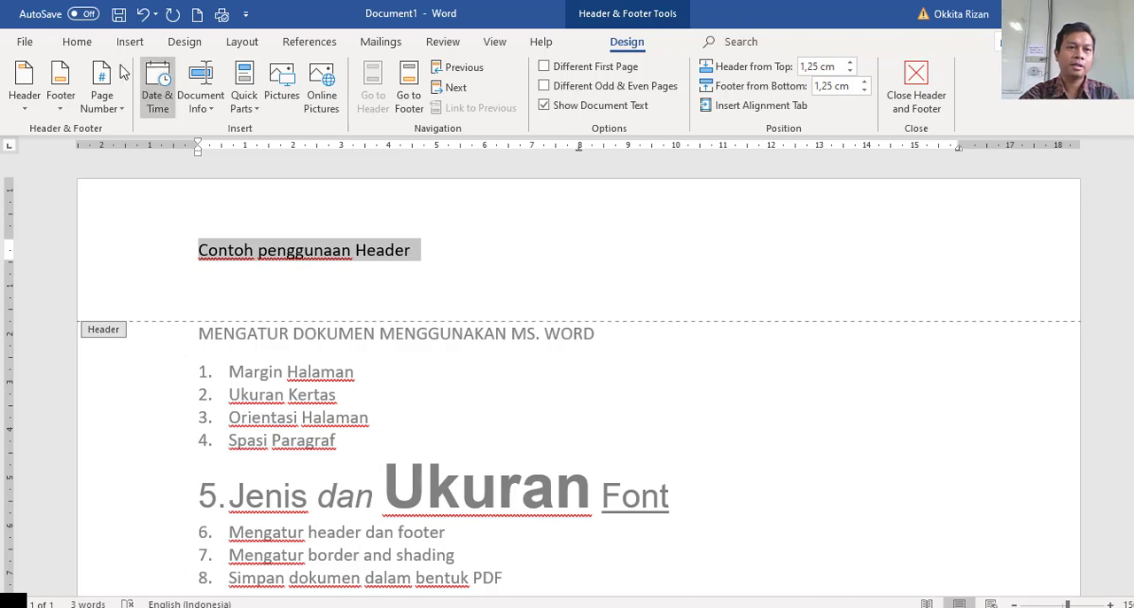
click(89, 48)
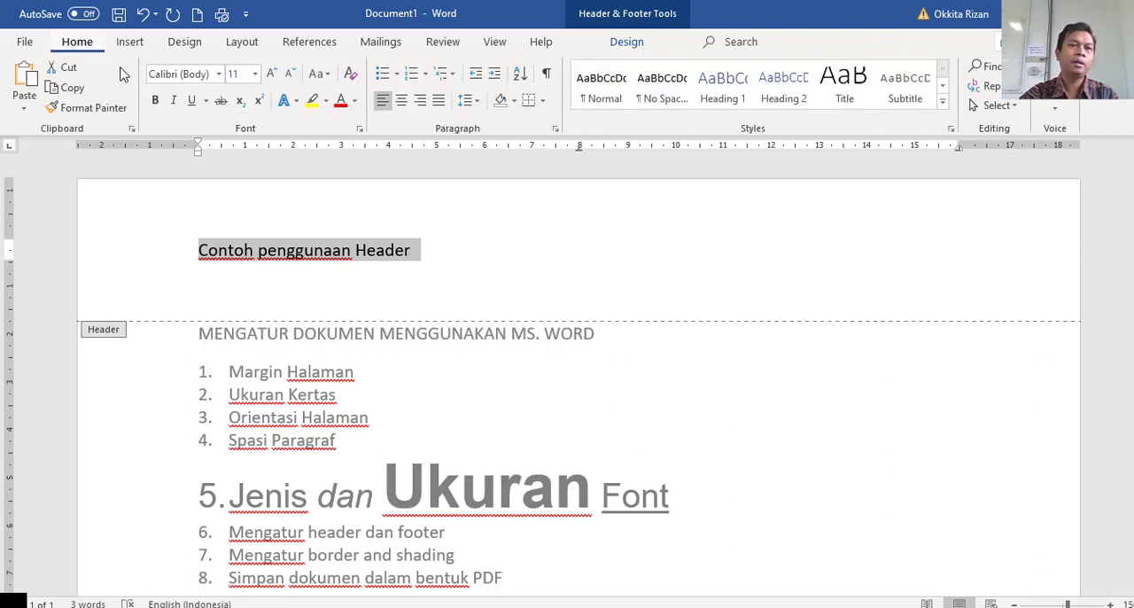
click(200, 76)
text(Times New Ro)
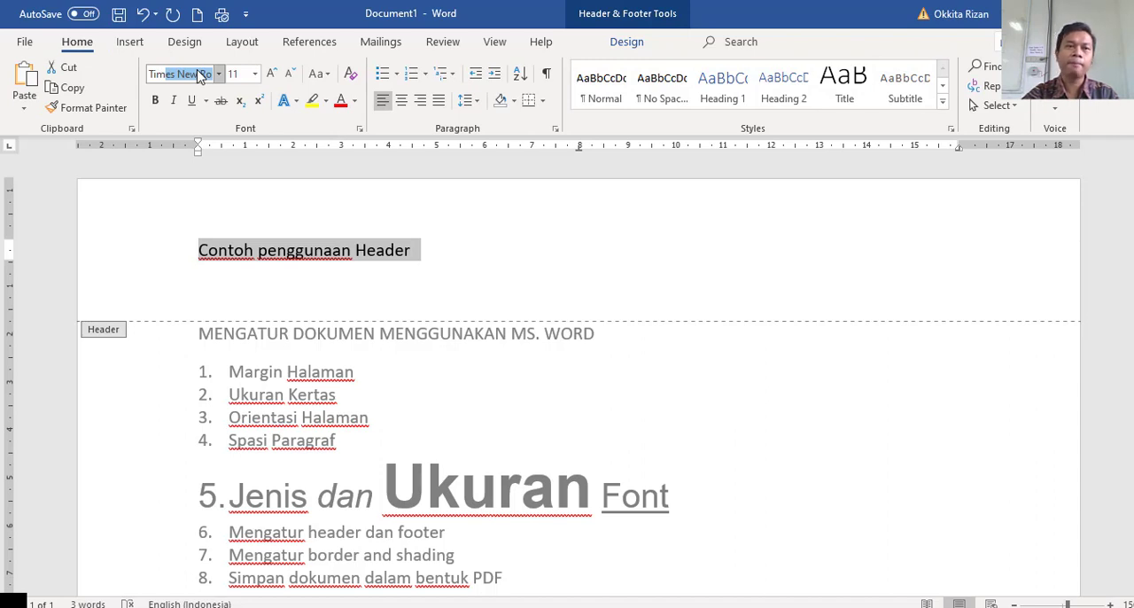
key(Return)
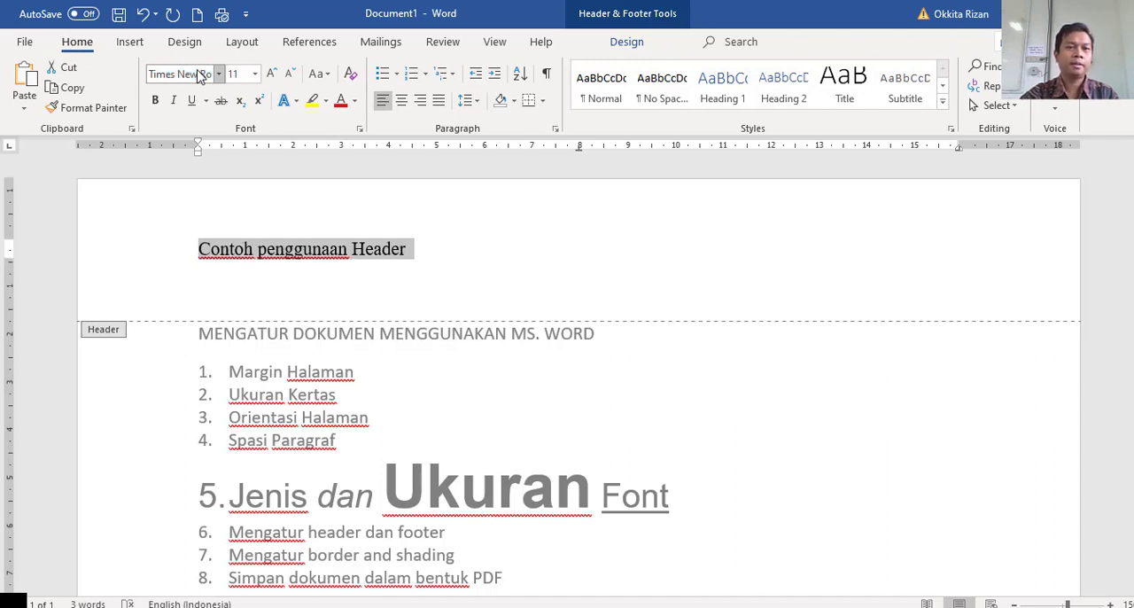
Set the header text to size 14 and make it bold.
click(237, 75)
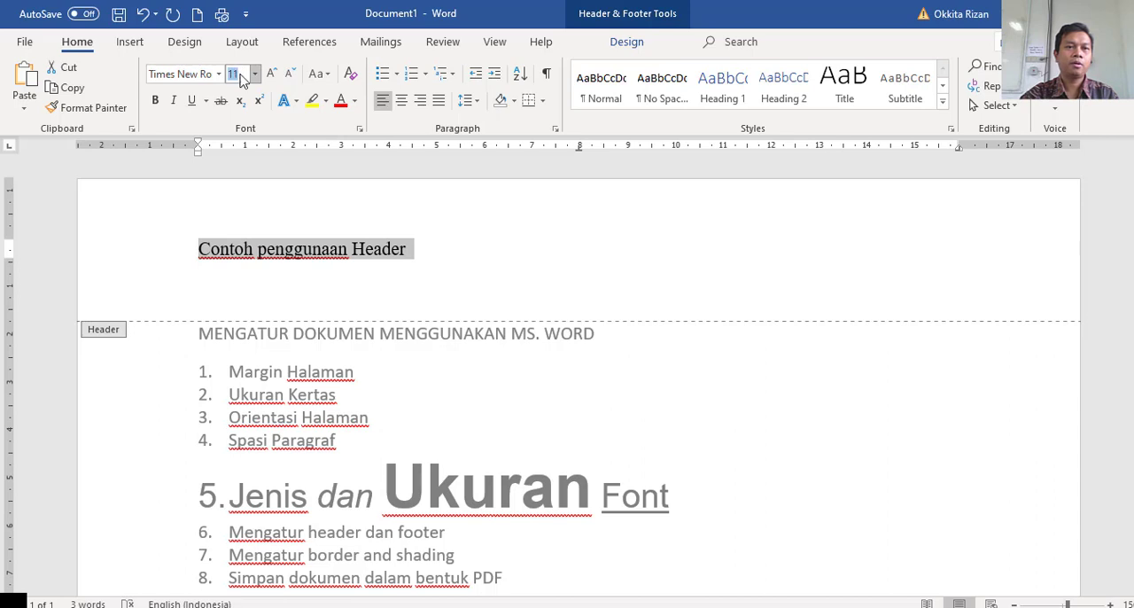
text(1)
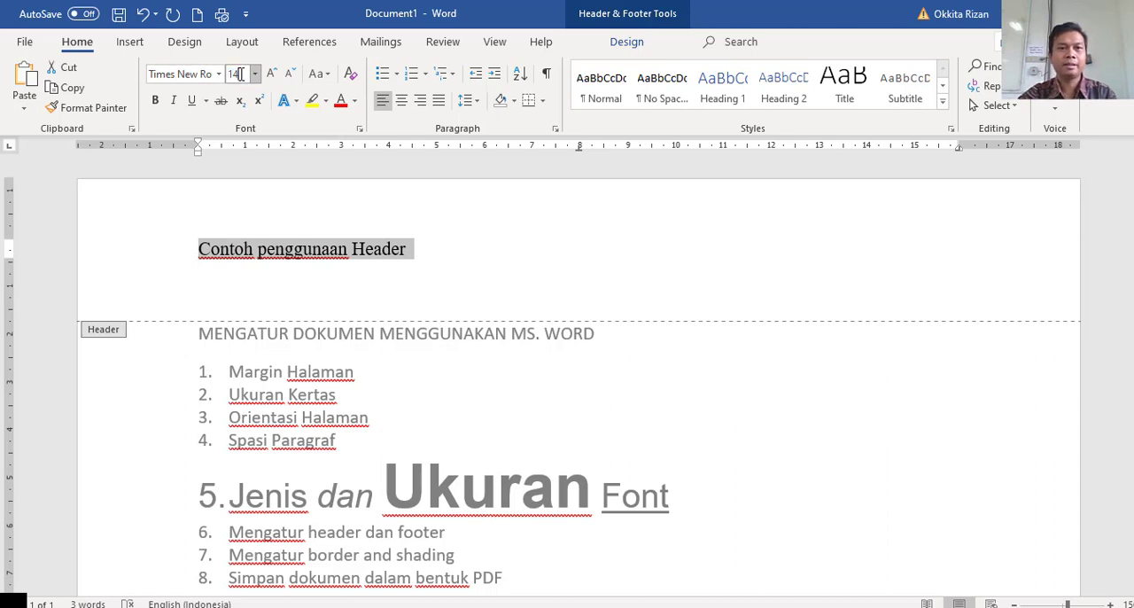
text(4)
key(Return)
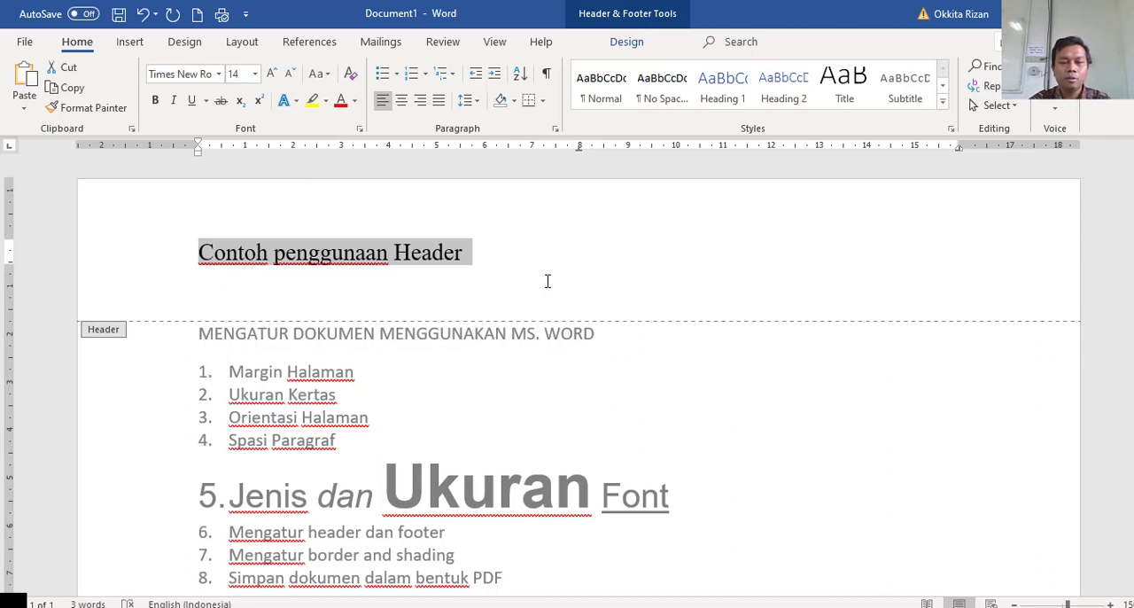
key(ctrl+b)
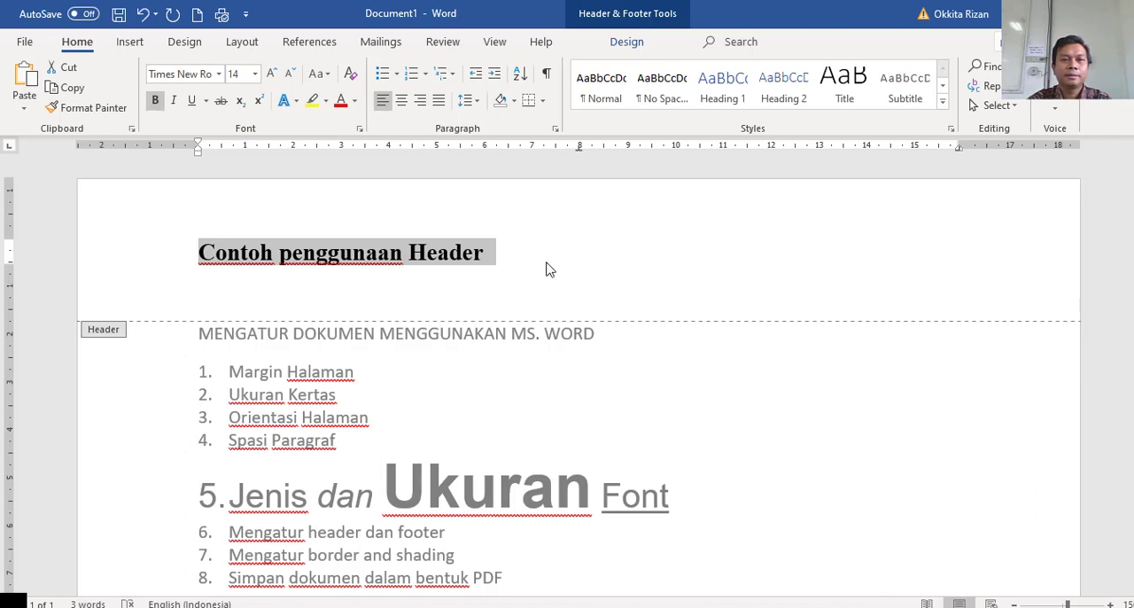
click(546, 268)
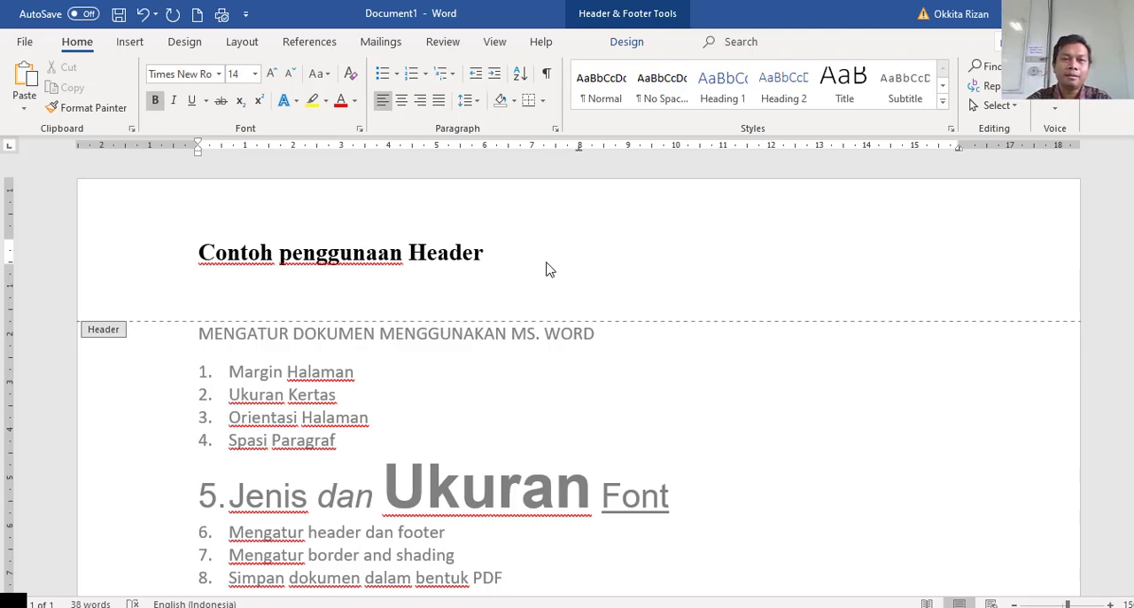
Enter "Contoh Penggunaan Footer" in the page footer.
scroll(545, 265, down, 10)
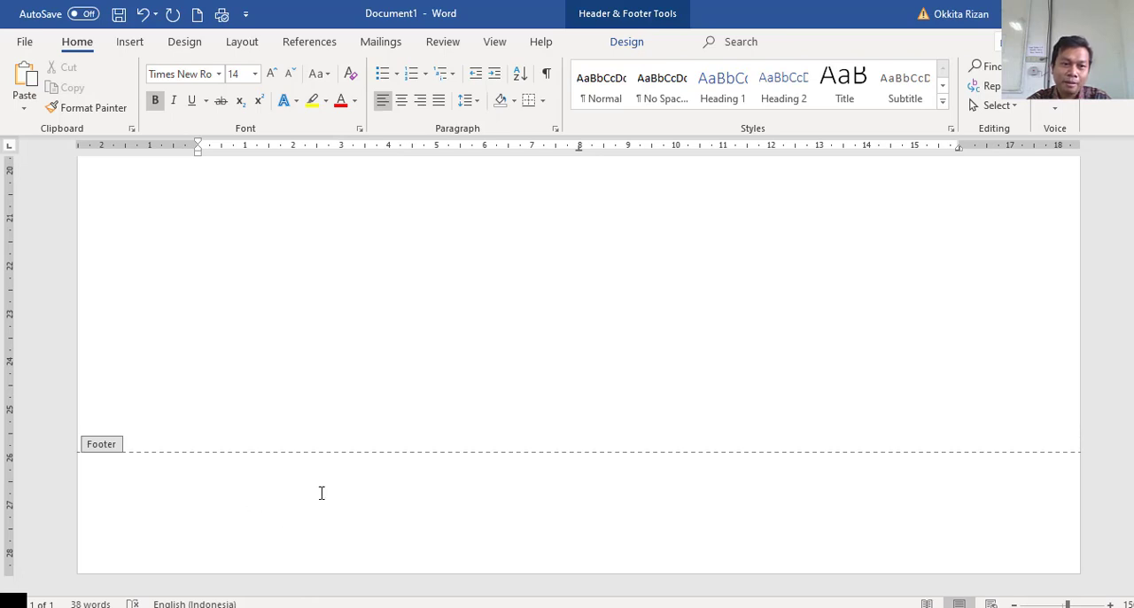
click(444, 514)
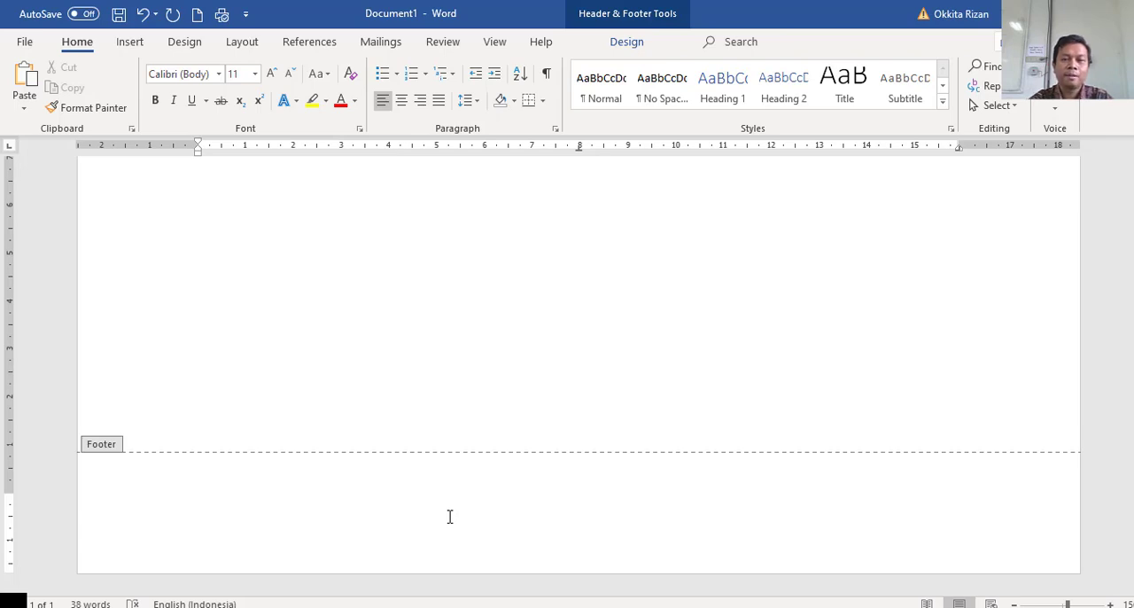
text(Contoh )
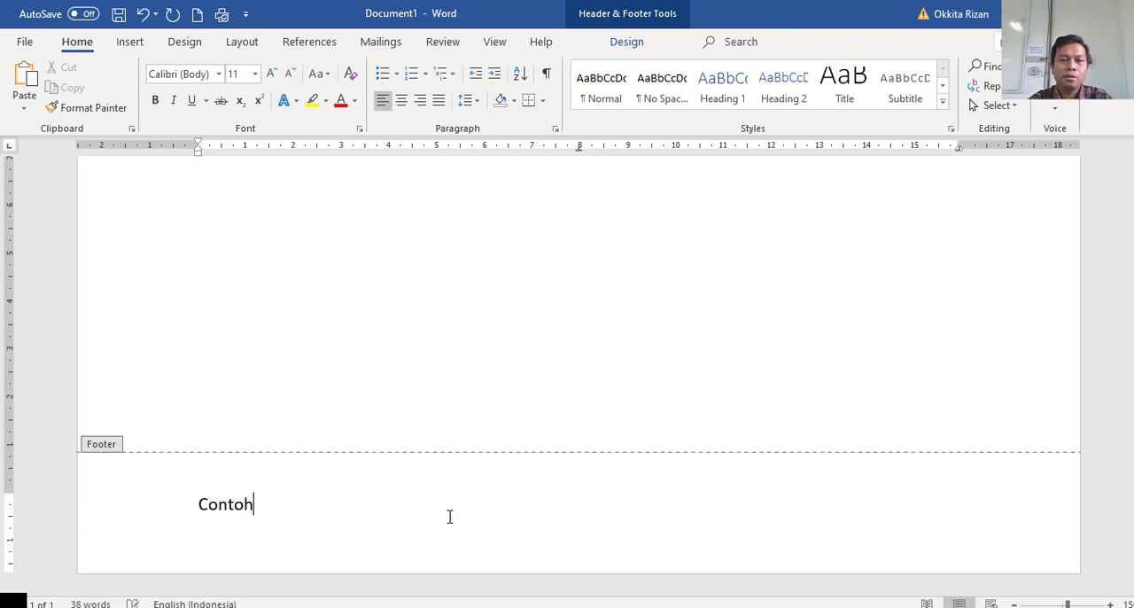
text(Penggunaan)
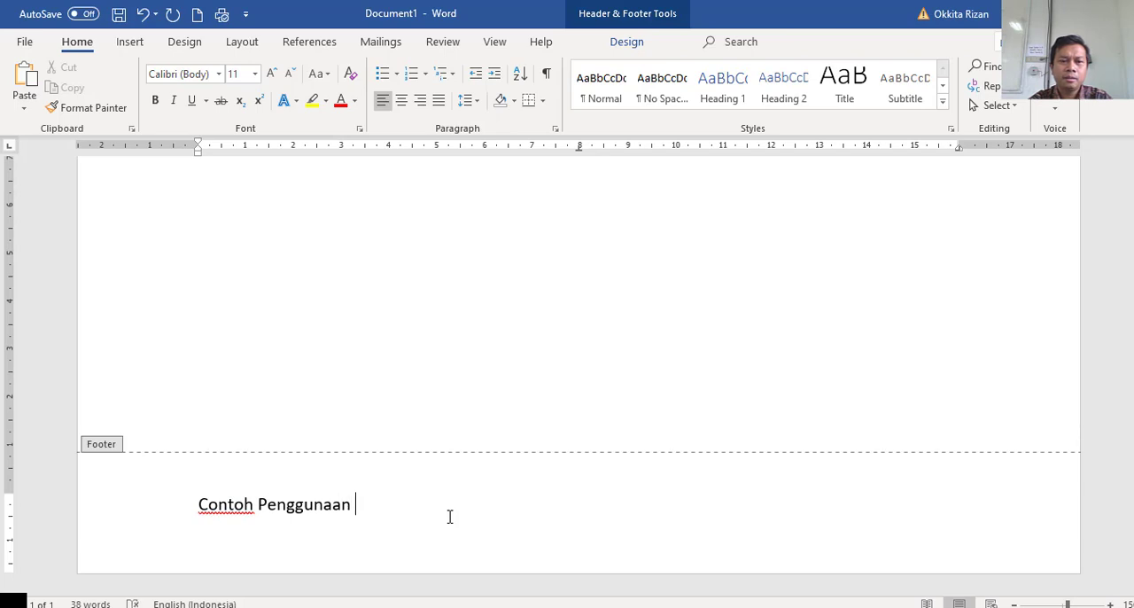
text( Footer)
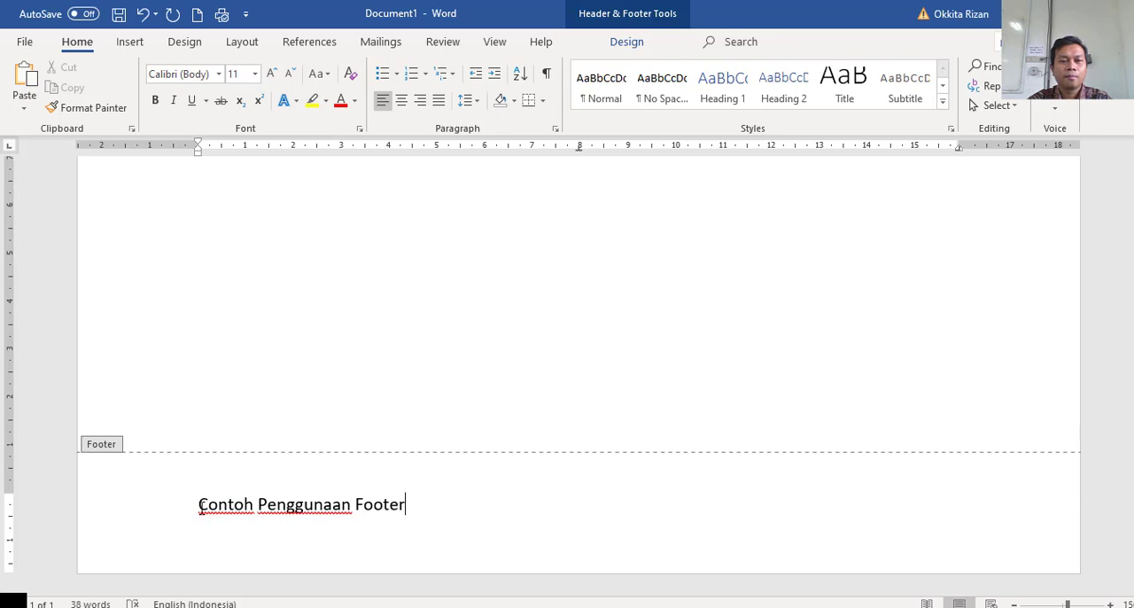
Format the footer text in bold italic Angsana New, try centre alignment and settle on right alignment.
drag(199, 505, 396, 505)
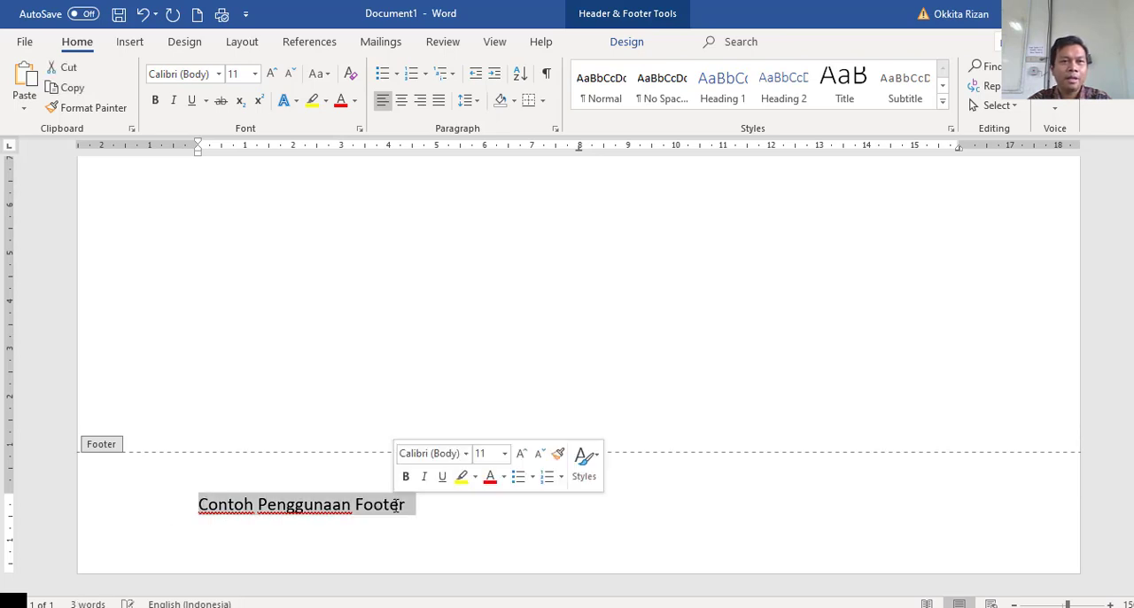
click(465, 454)
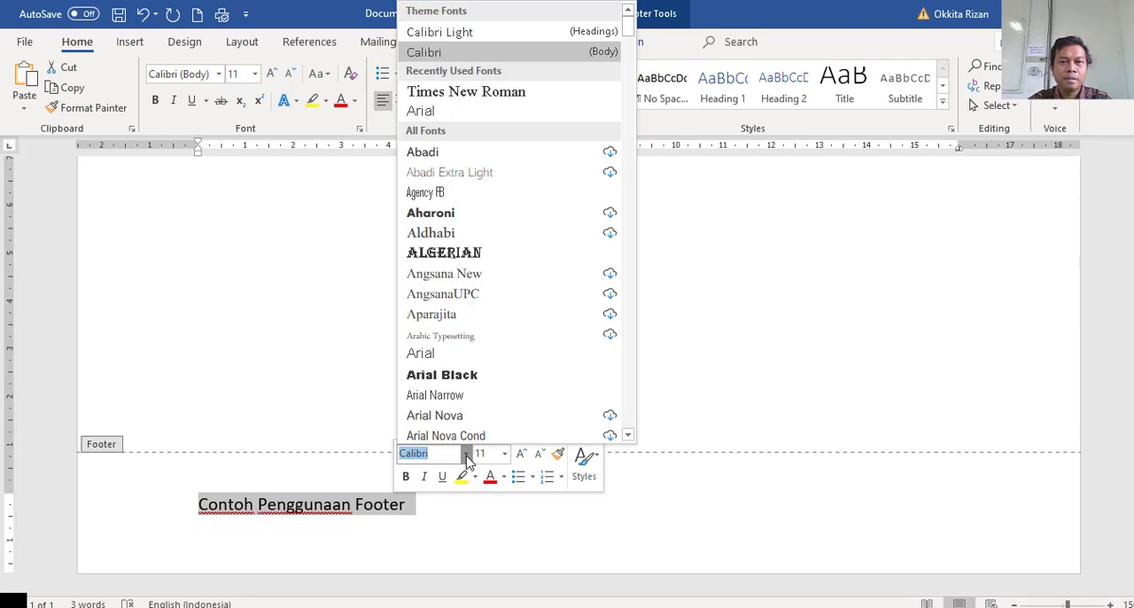
click(468, 277)
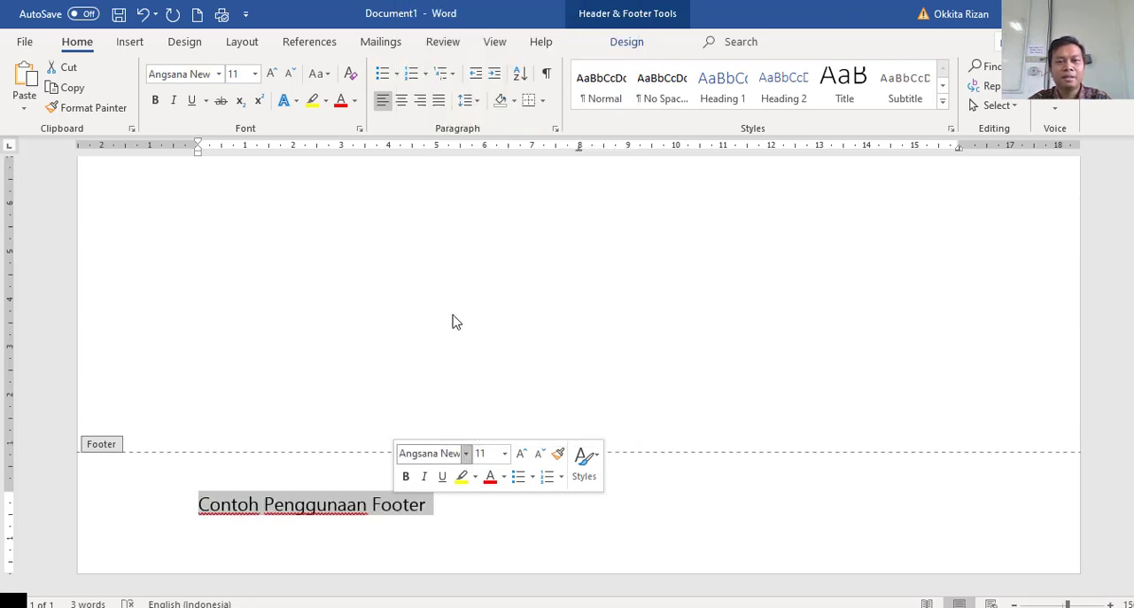
click(406, 475)
click(424, 478)
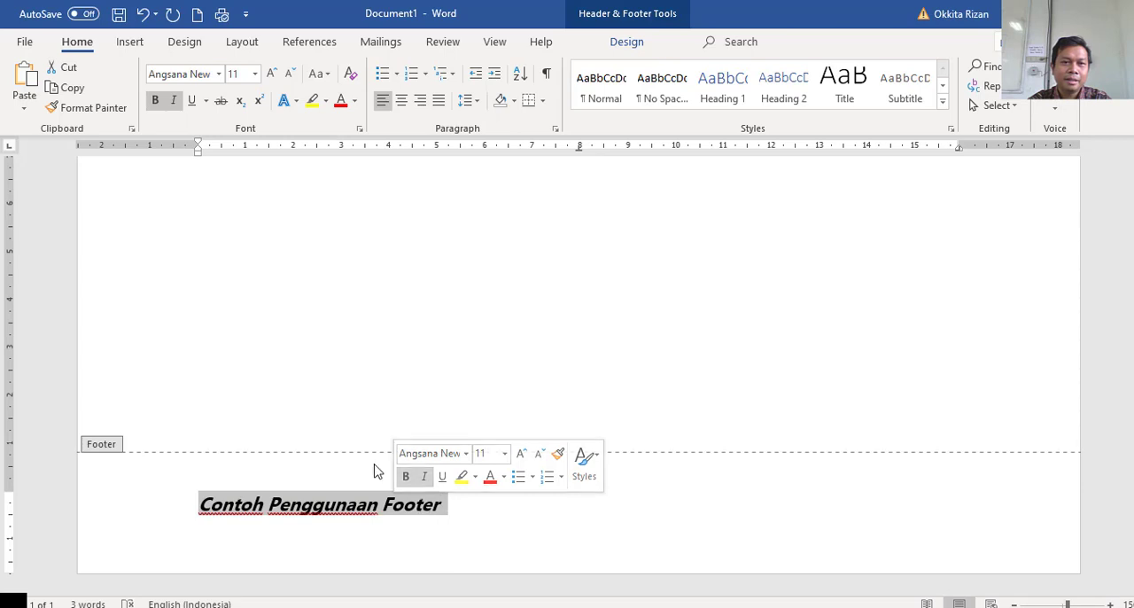
click(402, 101)
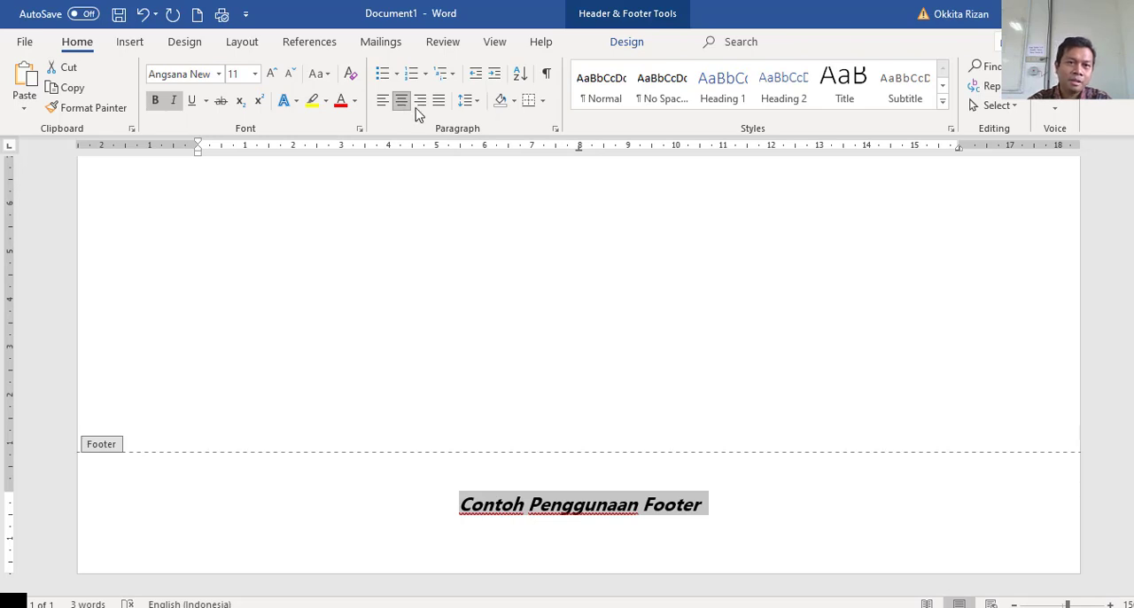
click(420, 100)
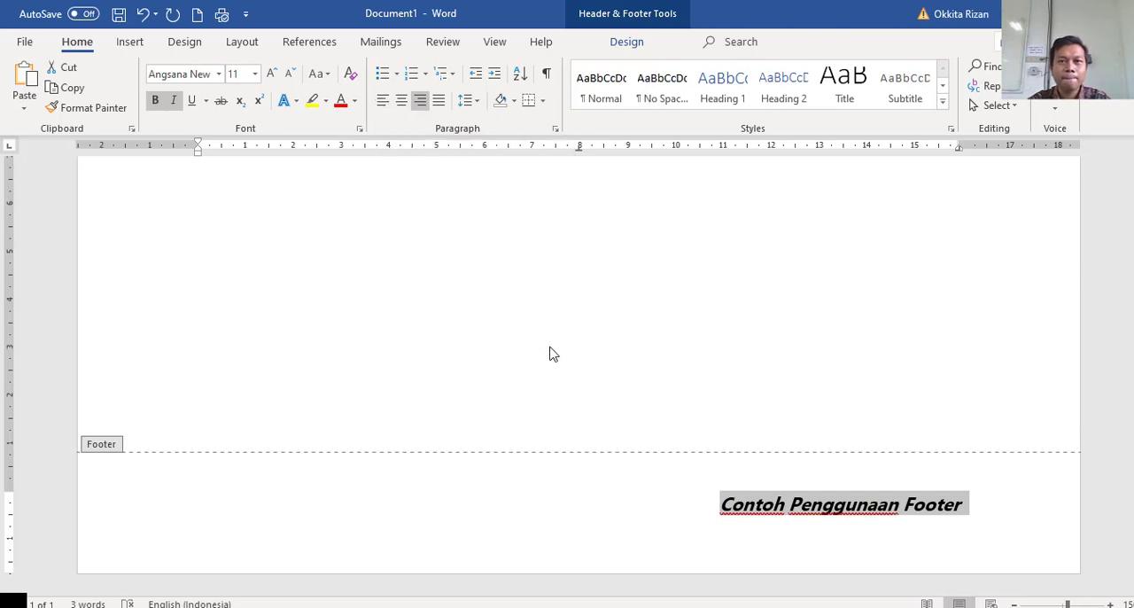
Leave header and footer editing and return to the body text at the sixth list item.
scroll(550, 353, up, 1)
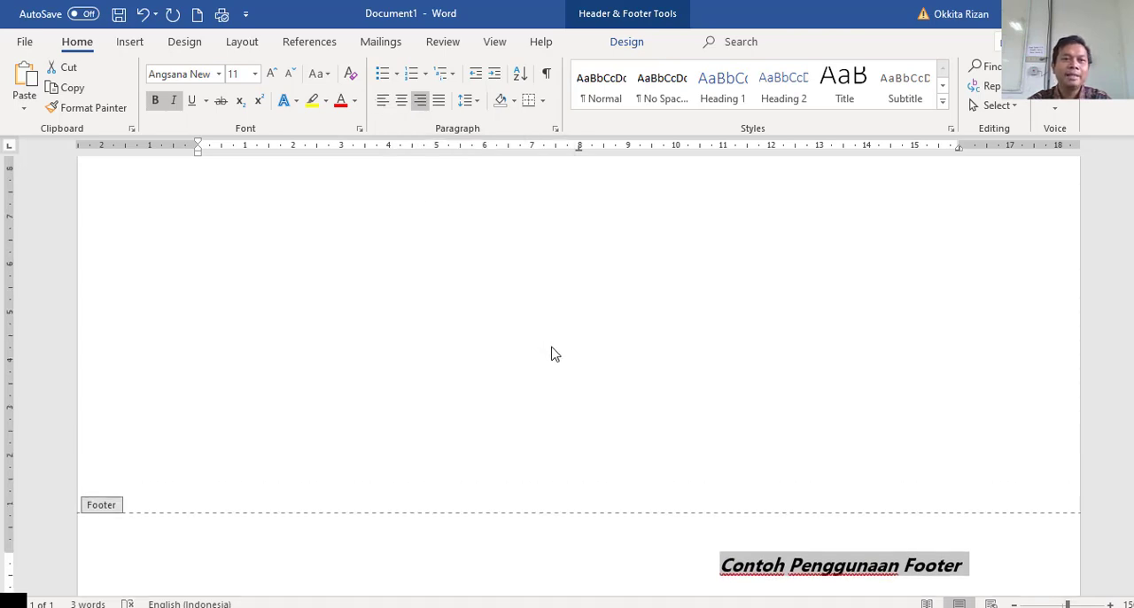
scroll(558, 355, up, 12)
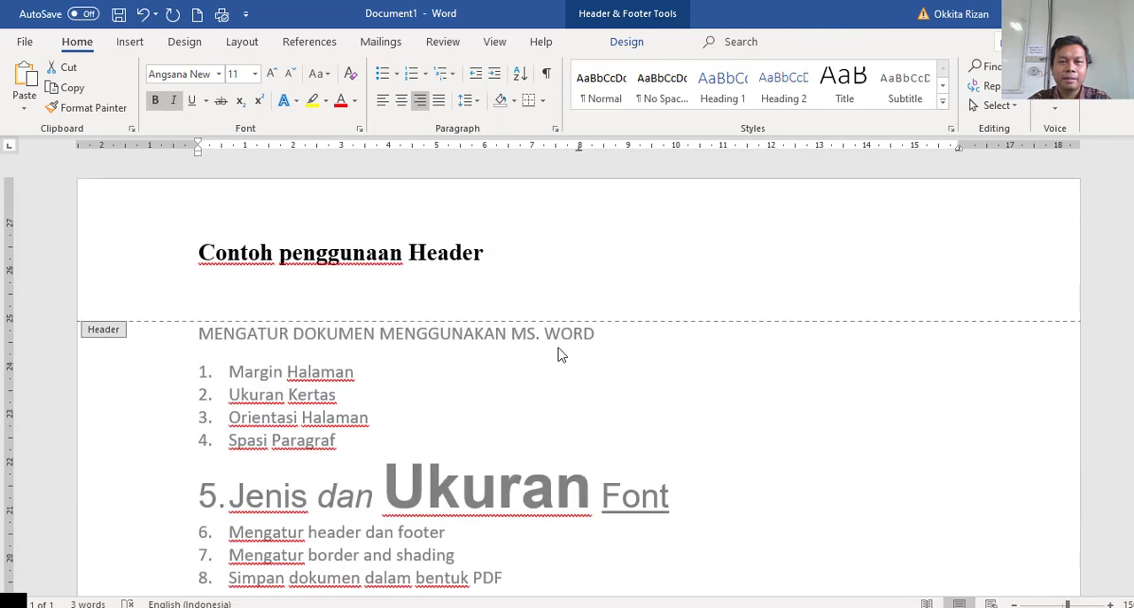
click(625, 43)
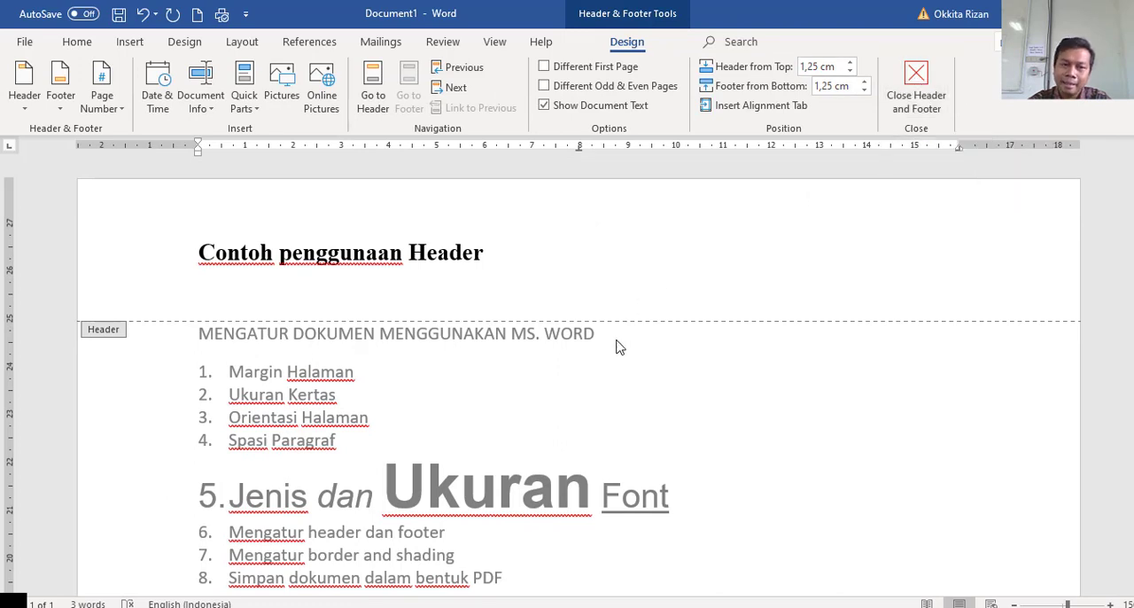
scroll(617, 347, down, 2)
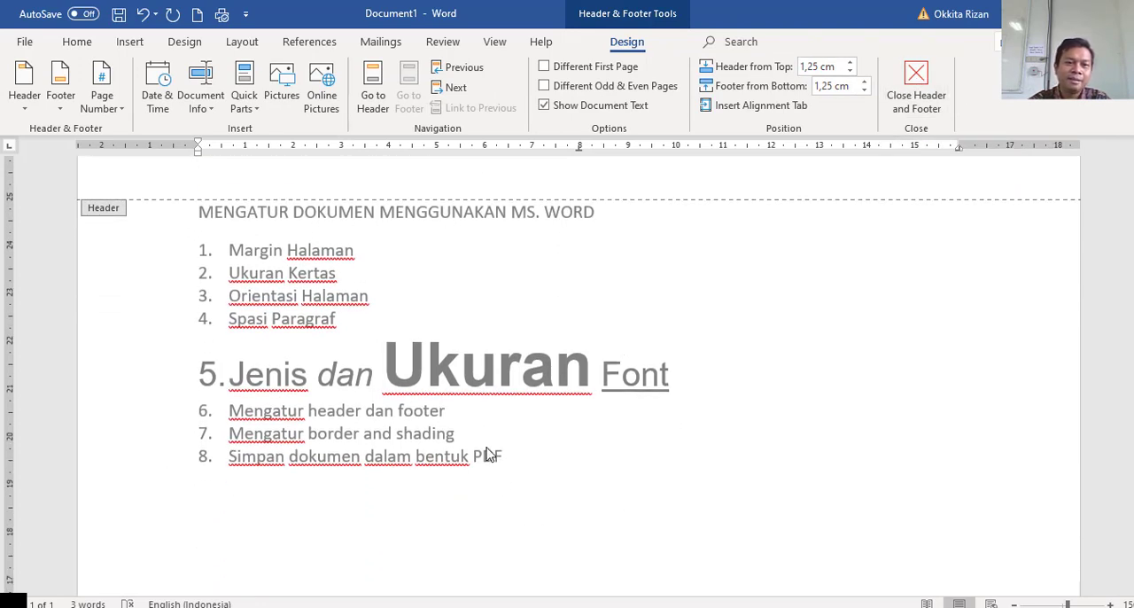
double_click(472, 411)
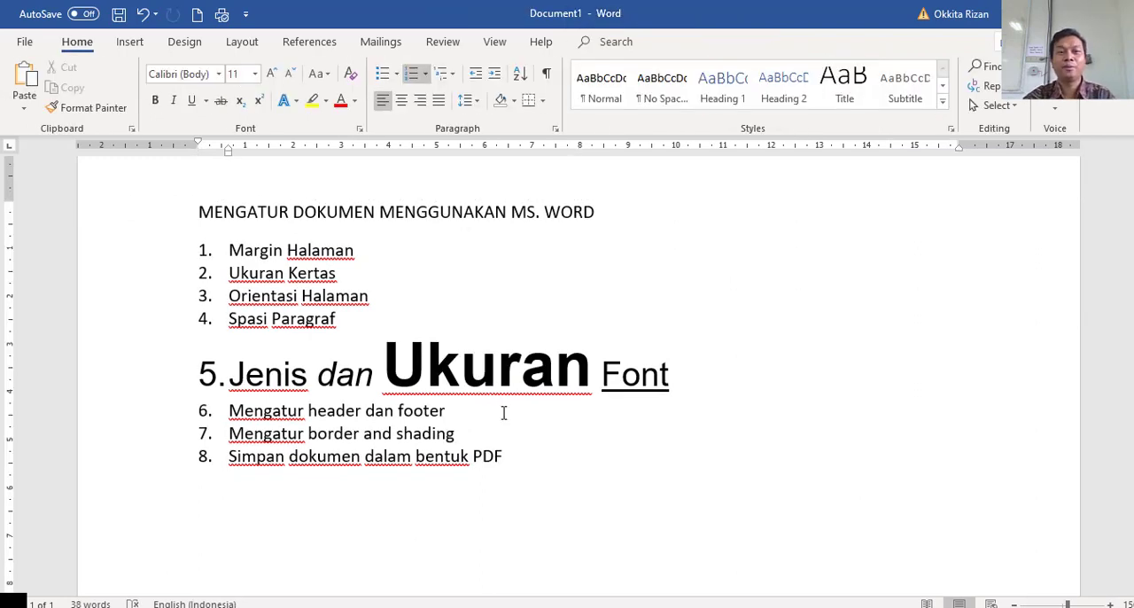
Examine how the finished header and footer appear on the page in the normal document view.
scroll(505, 413, up, 2)
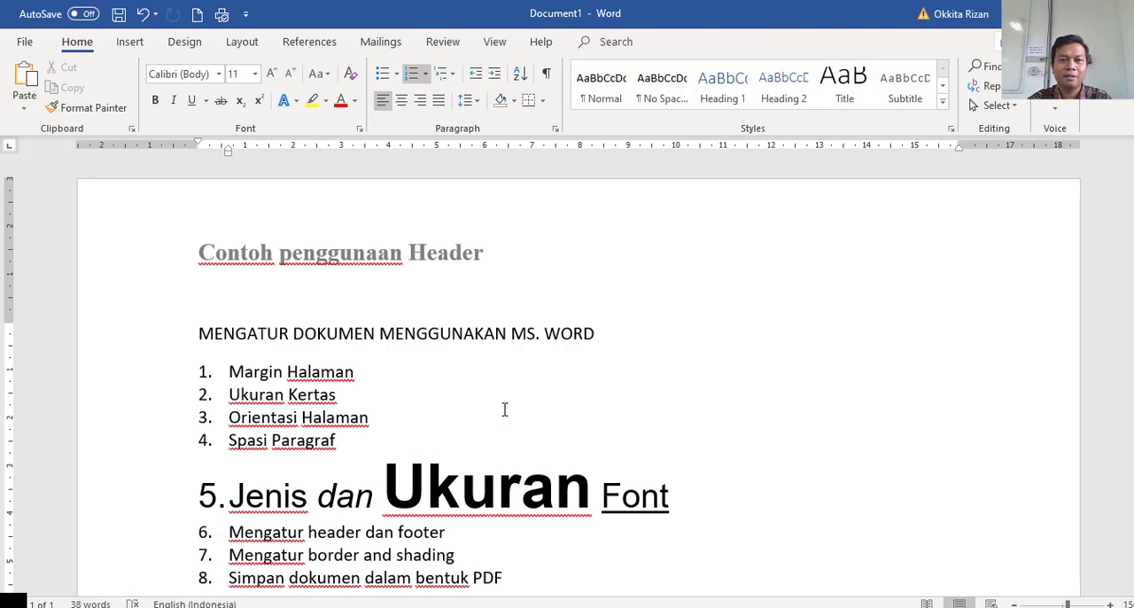
scroll(472, 359, down, 6)
scroll(472, 359, down, 10)
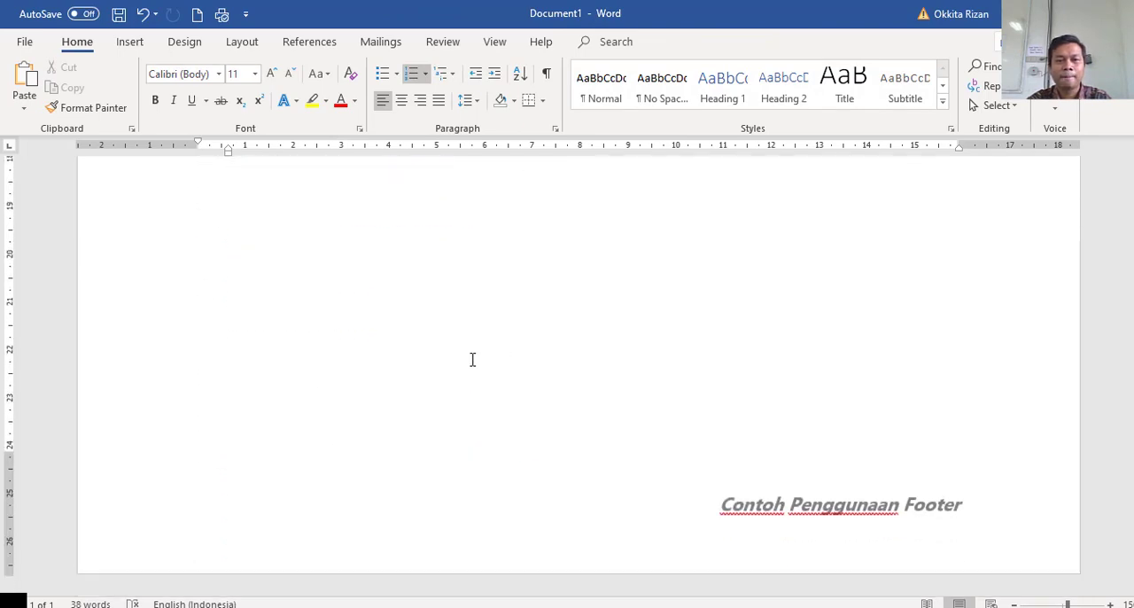
scroll(473, 359, up, 15)
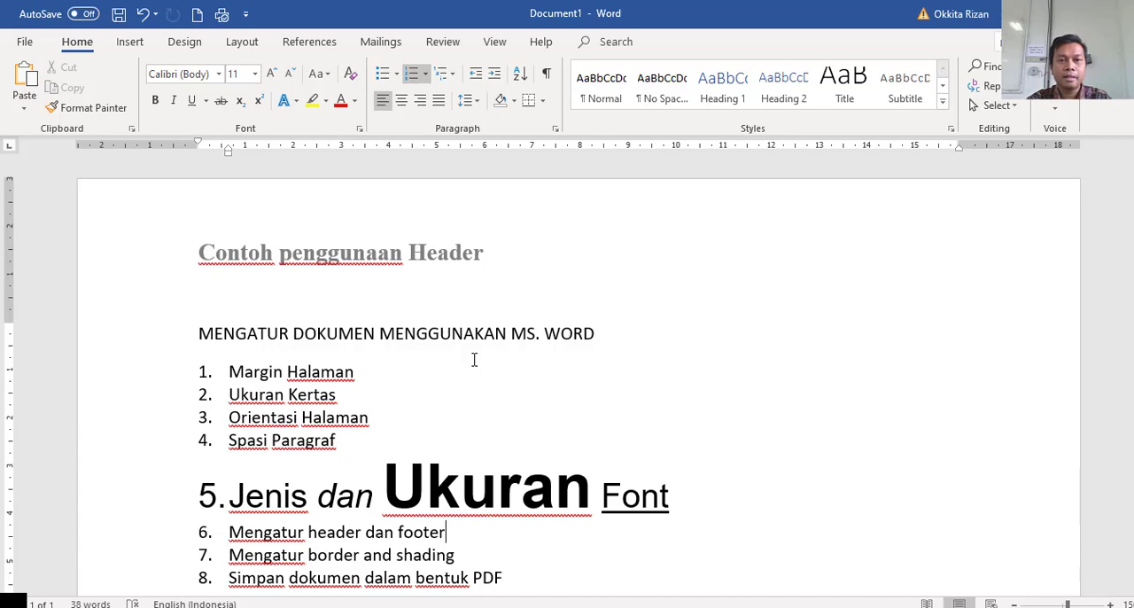
scroll(474, 359, down, 3)
scroll(473, 357, up, 3)
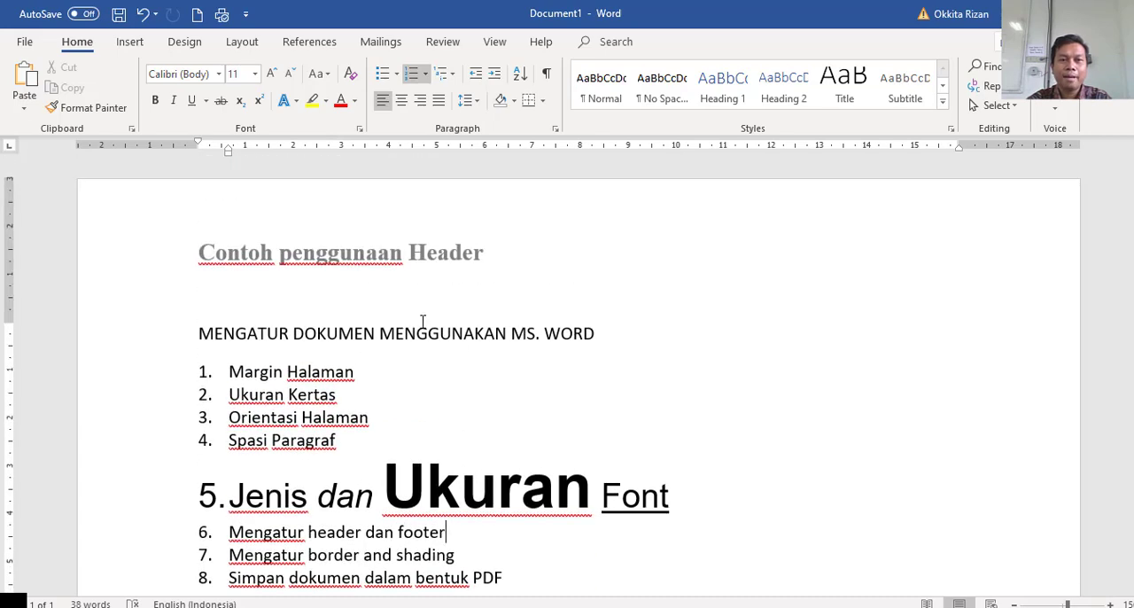
Add a new page after the numbered list and enter "Halaman kedua" as its body text.
scroll(666, 362, down, 3)
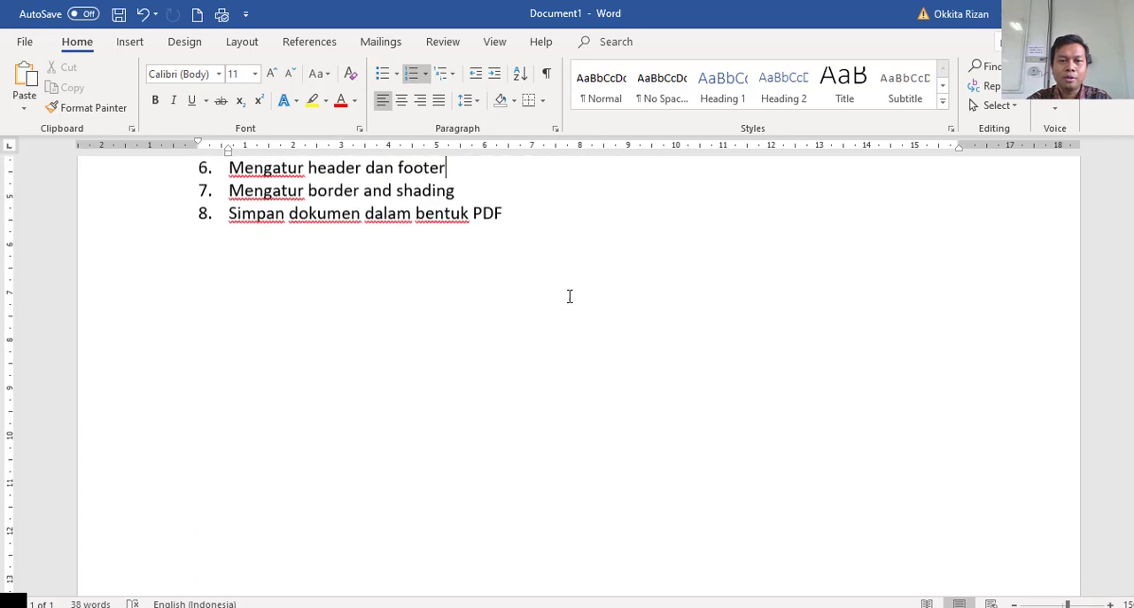
click(542, 229)
key(BackSpace)
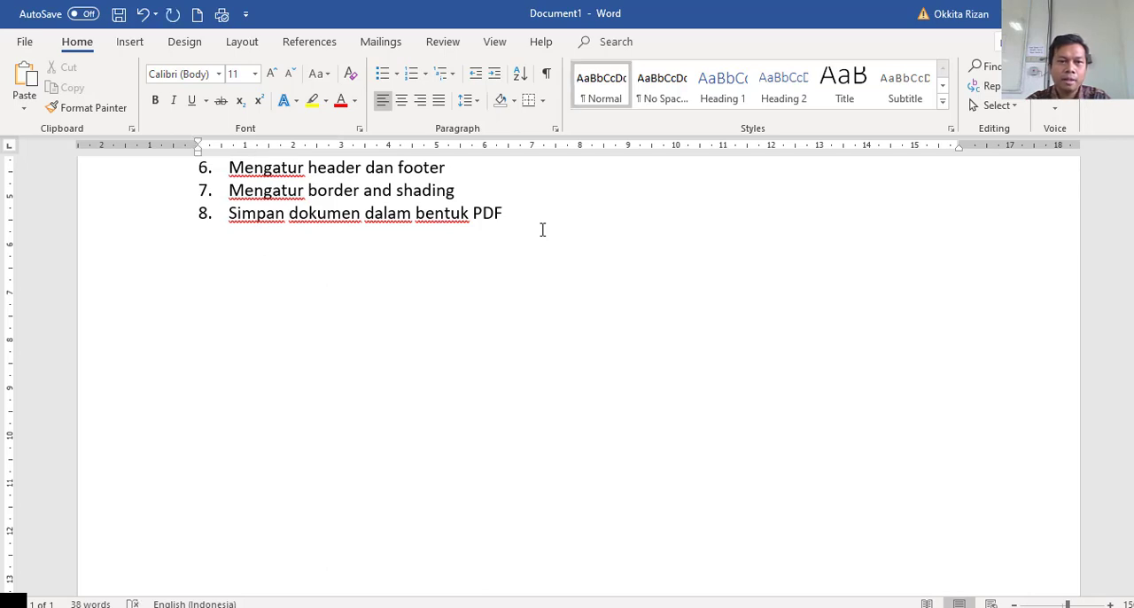
key(ctrl+Return)
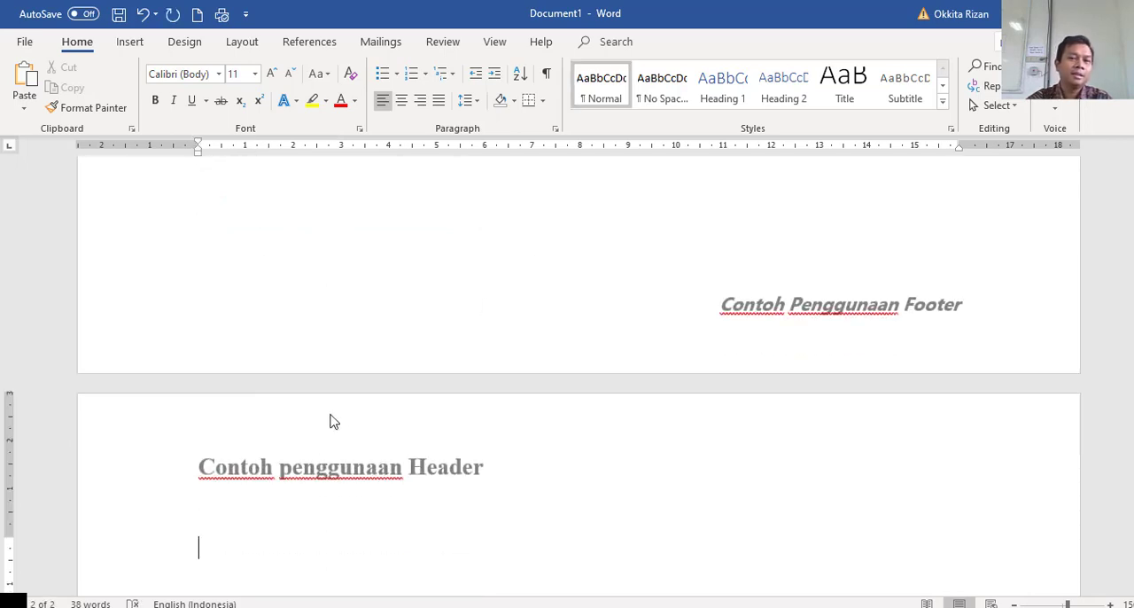
scroll(390, 382, up, 12)
scroll(391, 383, down, 4)
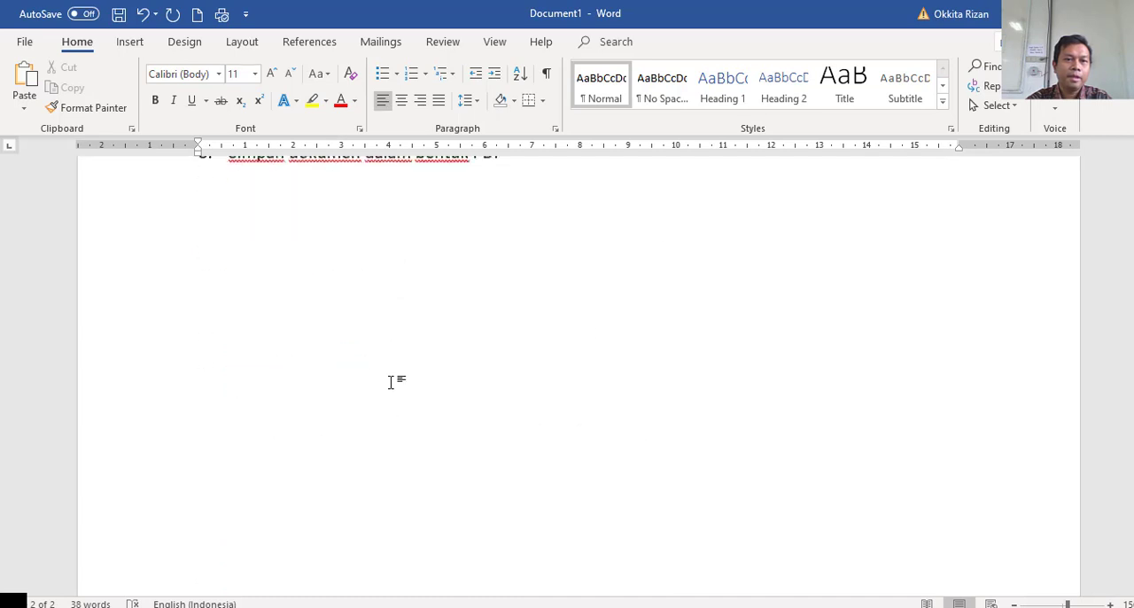
scroll(390, 382, down, 6)
scroll(395, 375, up, 2)
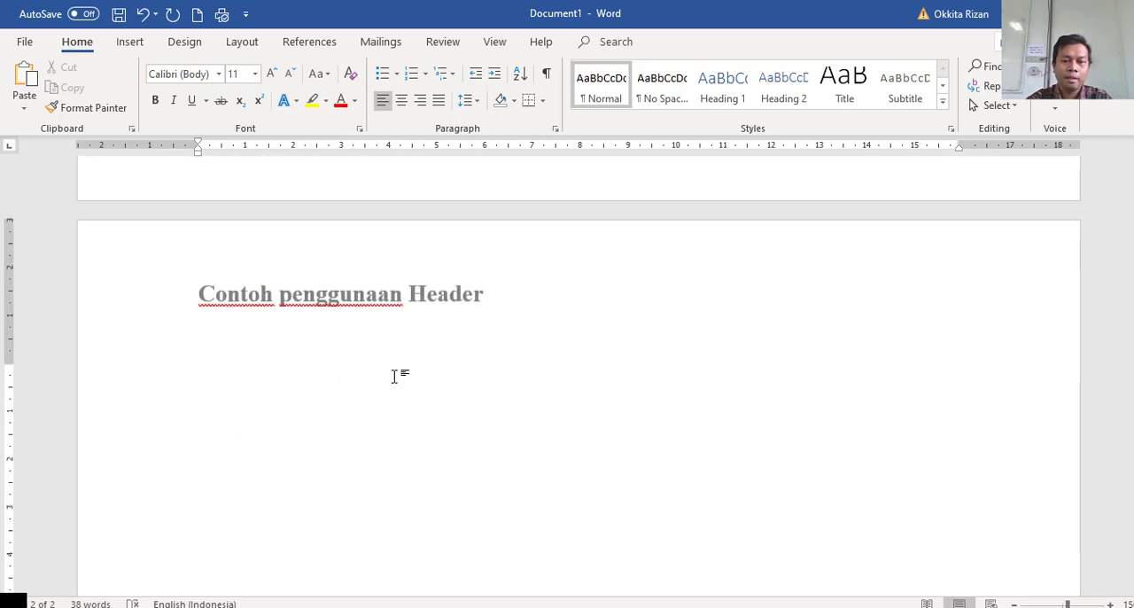
text(Halaman kedua)
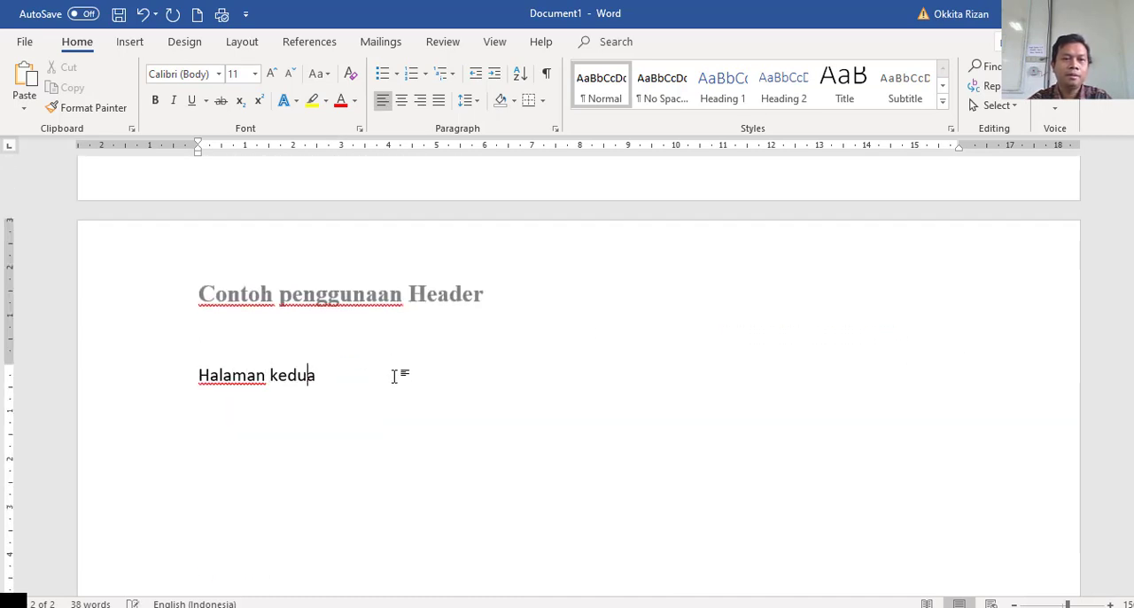
Examine how the header and footer repeat across both pages of the document.
scroll(383, 304, down, 5)
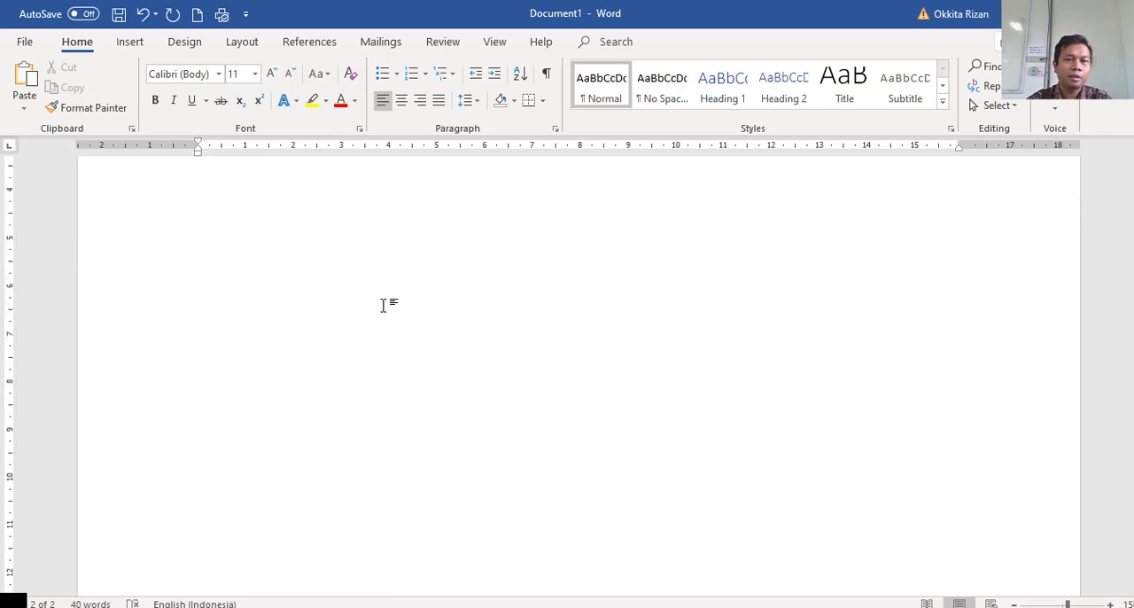
scroll(390, 306, down, 5)
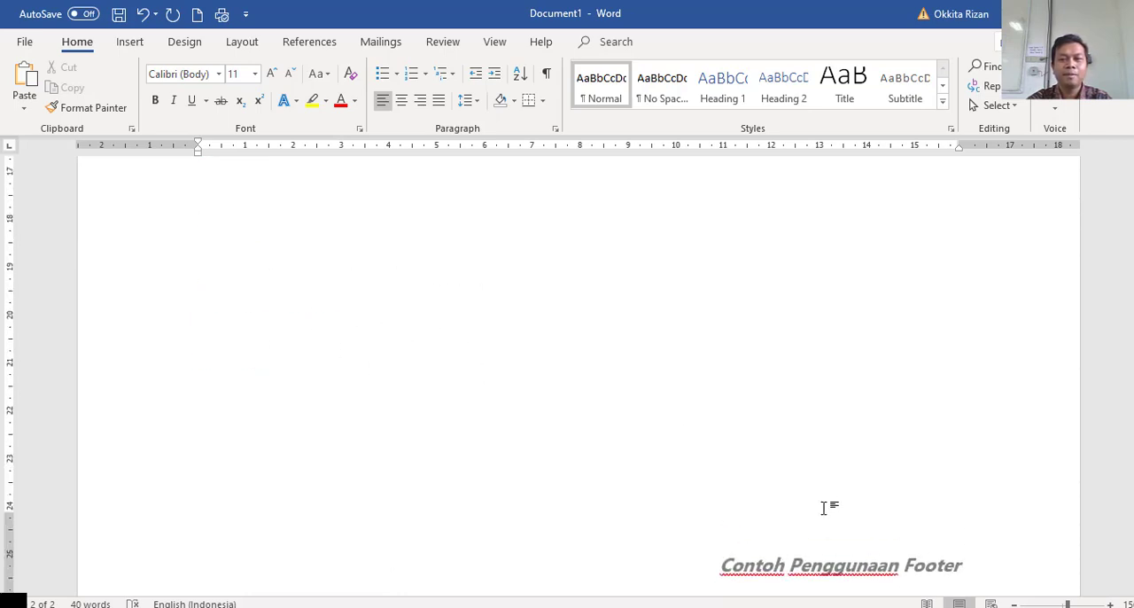
scroll(824, 507, up, 10)
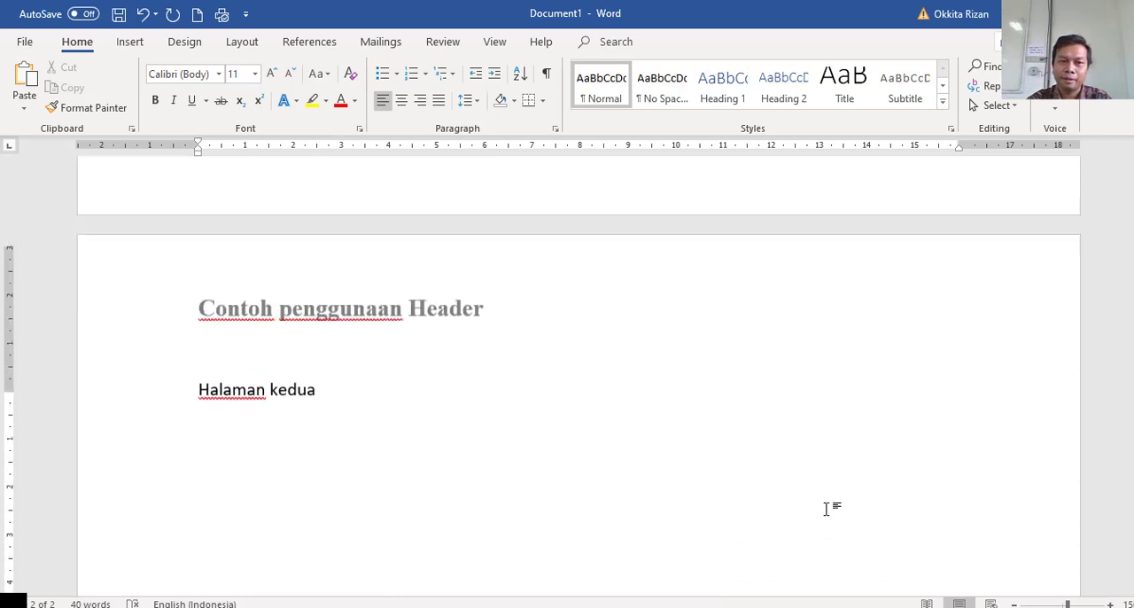
scroll(824, 507, up, 10)
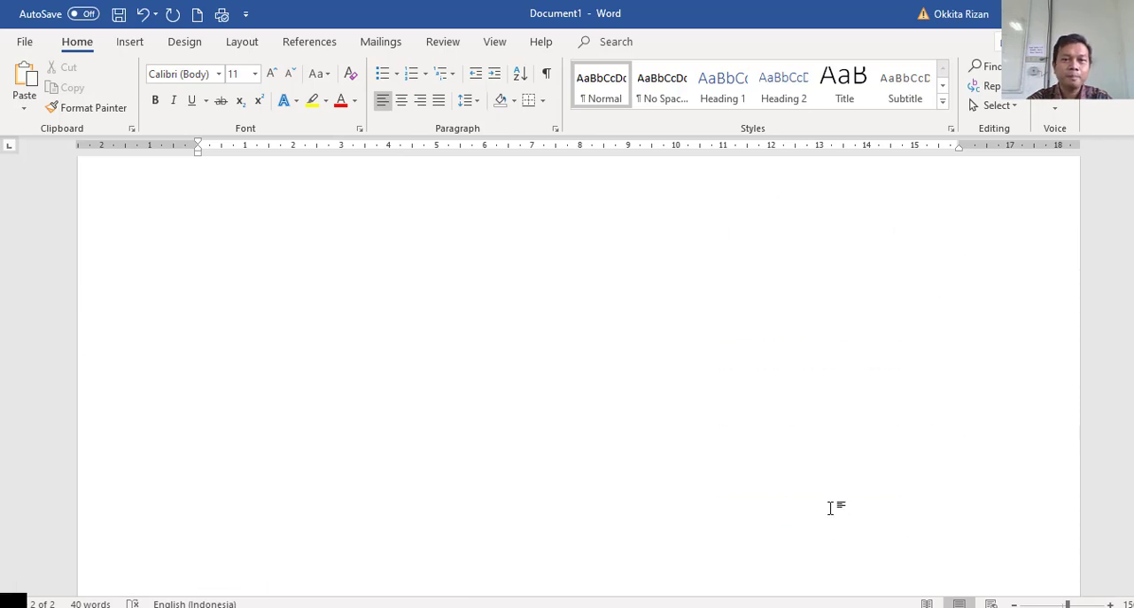
scroll(830, 508, up, 8)
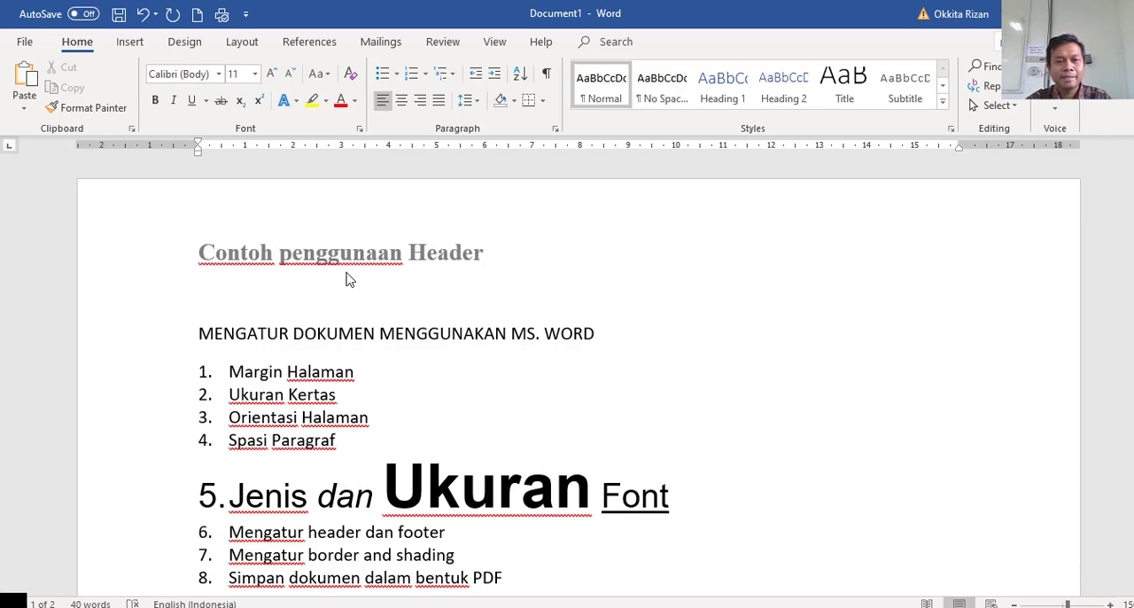
Select the whole title line "MENGATUR DOKUMEN MENGGUNAKAN MS. WORD" and open the Borders and Shading settings.
scroll(349, 279, down, 1)
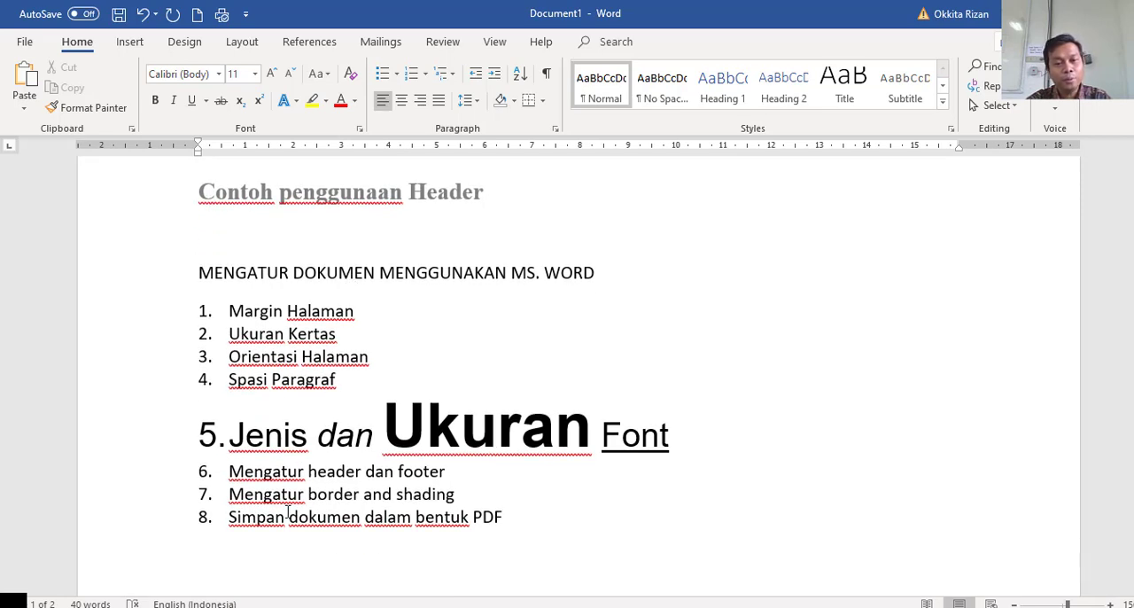
click(345, 494)
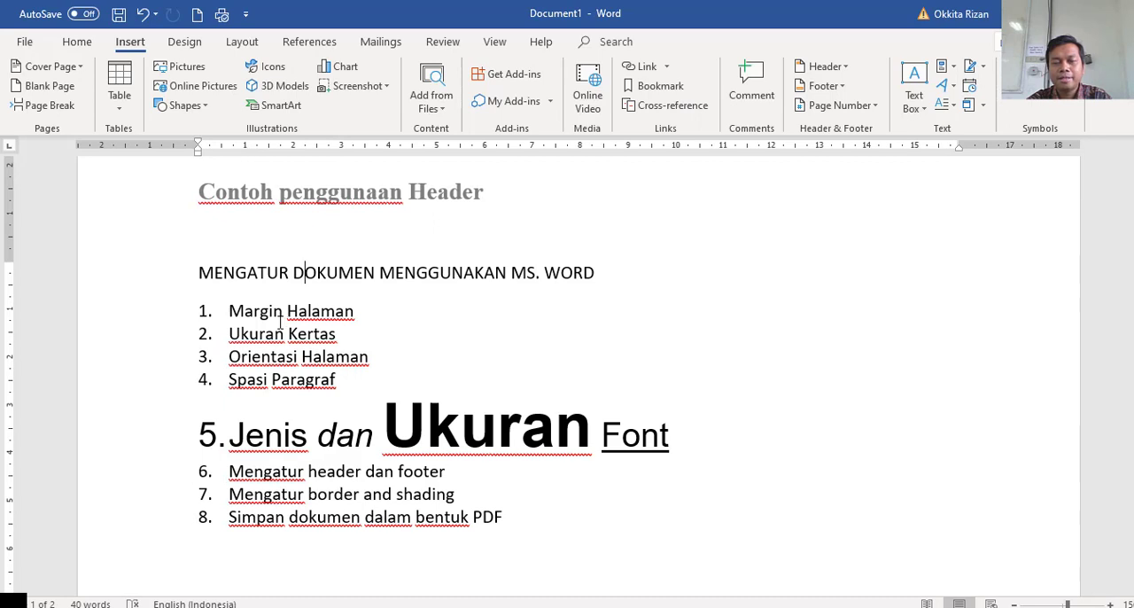
click(302, 356)
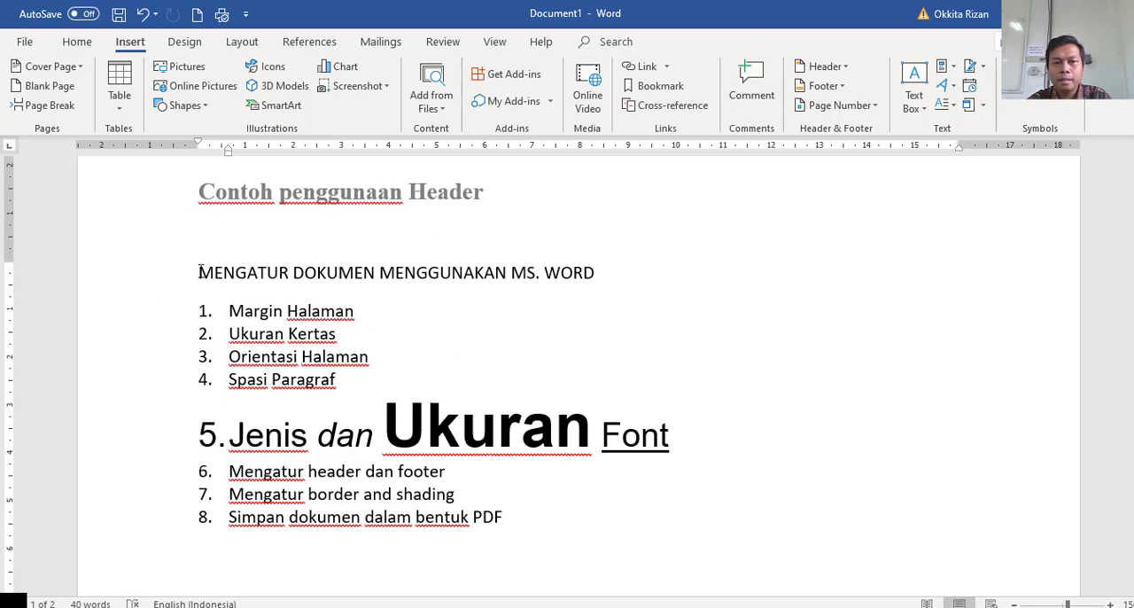
drag(200, 272, 404, 306)
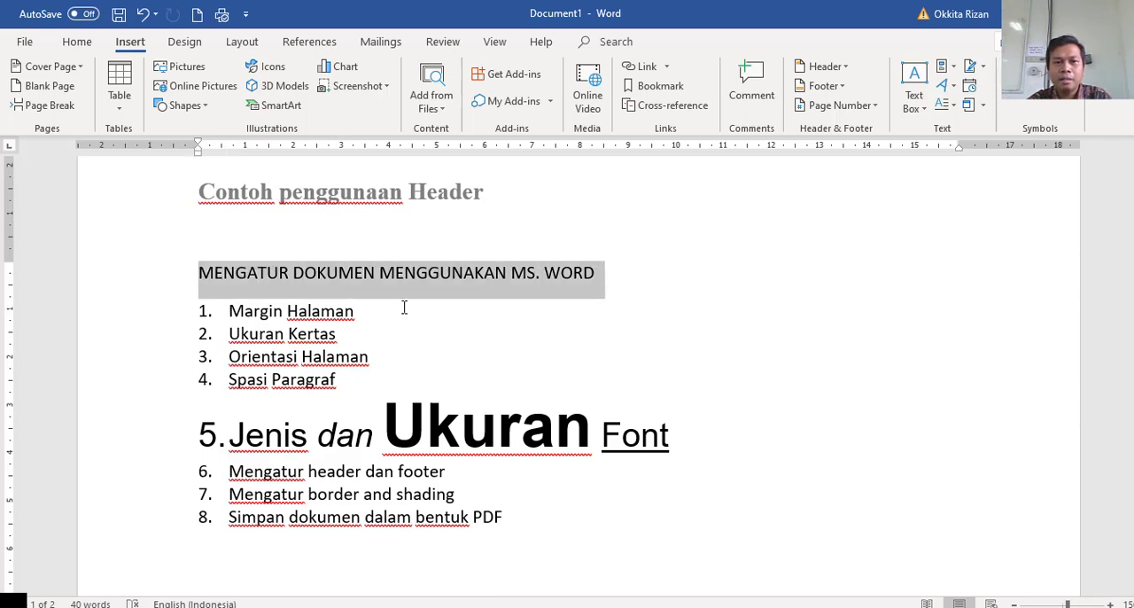
click(147, 280)
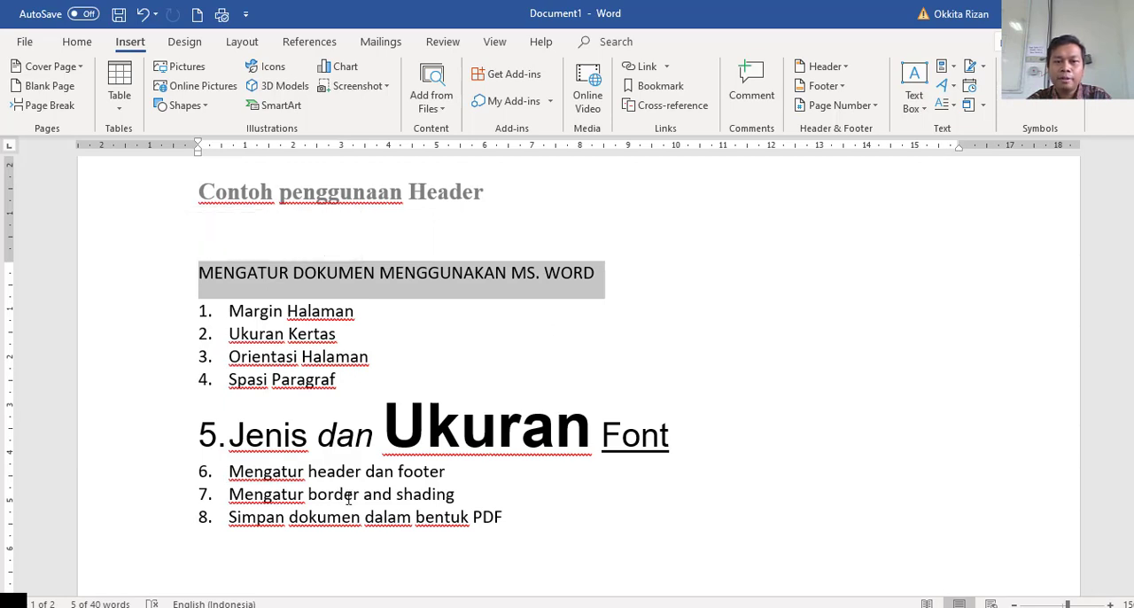
click(186, 43)
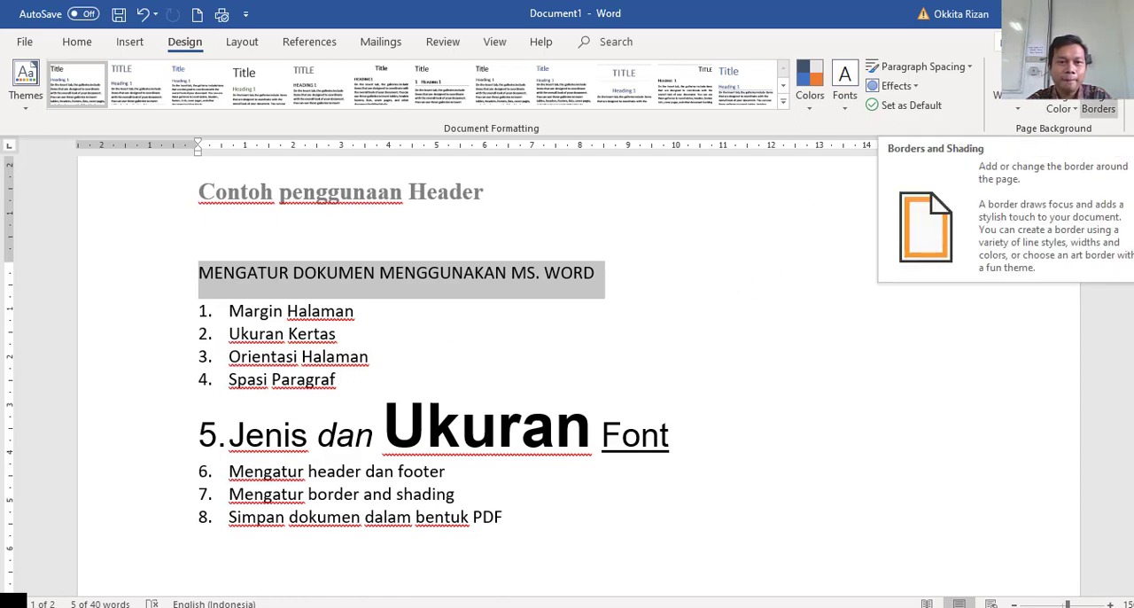
click(1098, 108)
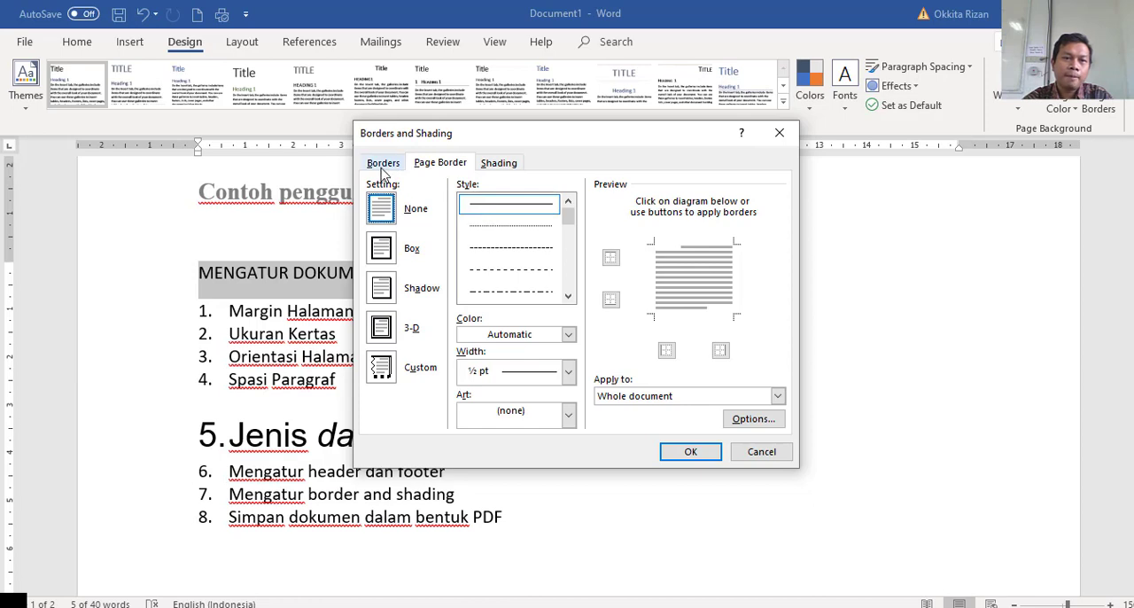
Examine the paragraph border, page border and shading options, ending on the paragraph border settings.
click(381, 164)
click(436, 164)
click(391, 164)
click(430, 164)
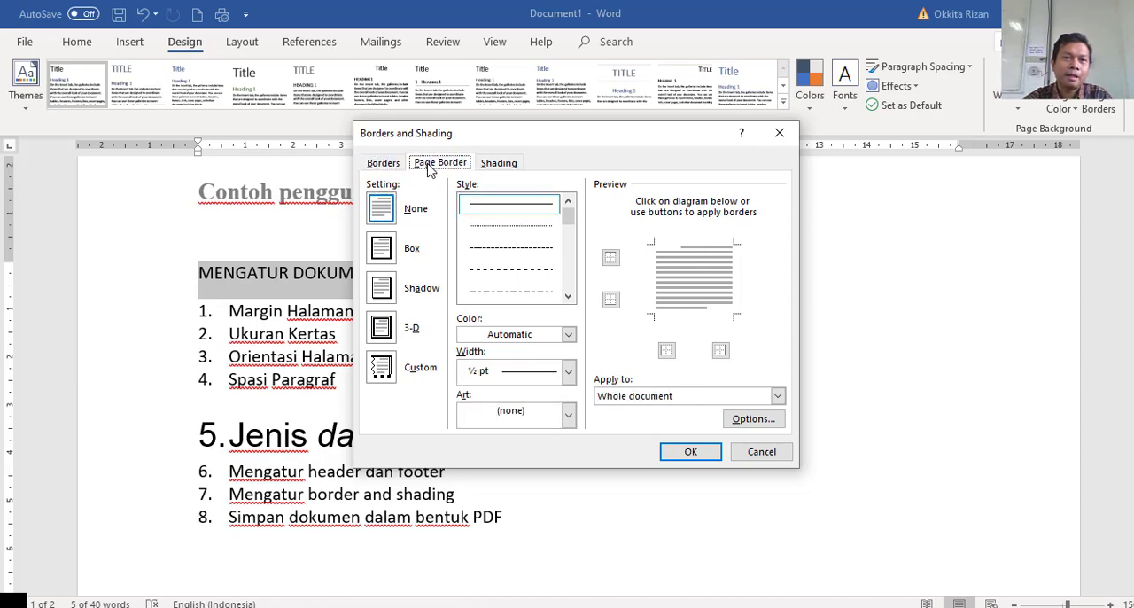
click(388, 164)
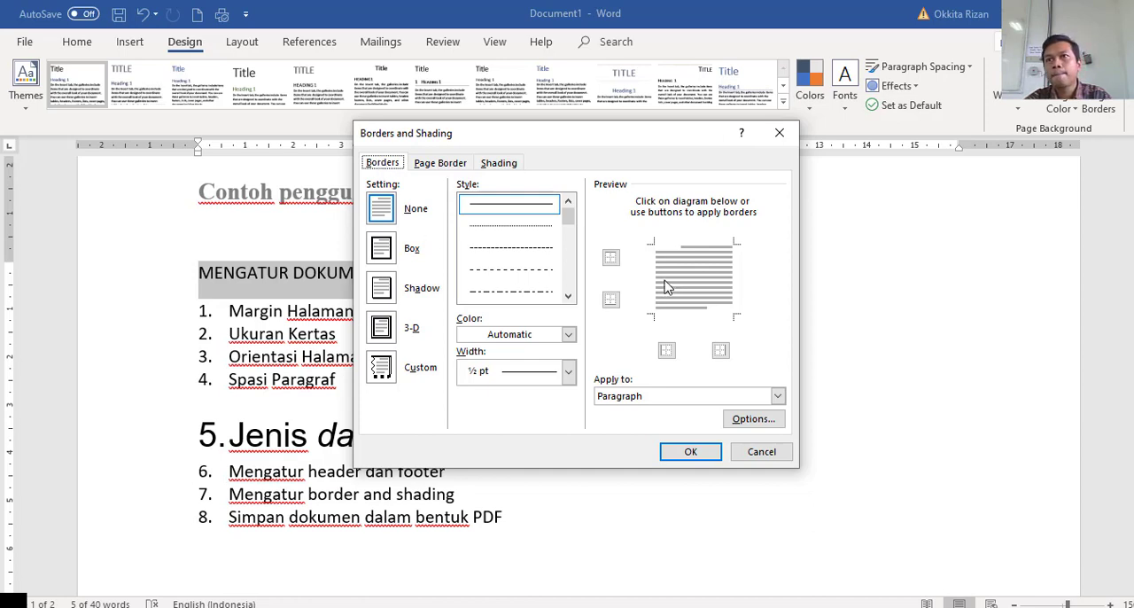
click(448, 166)
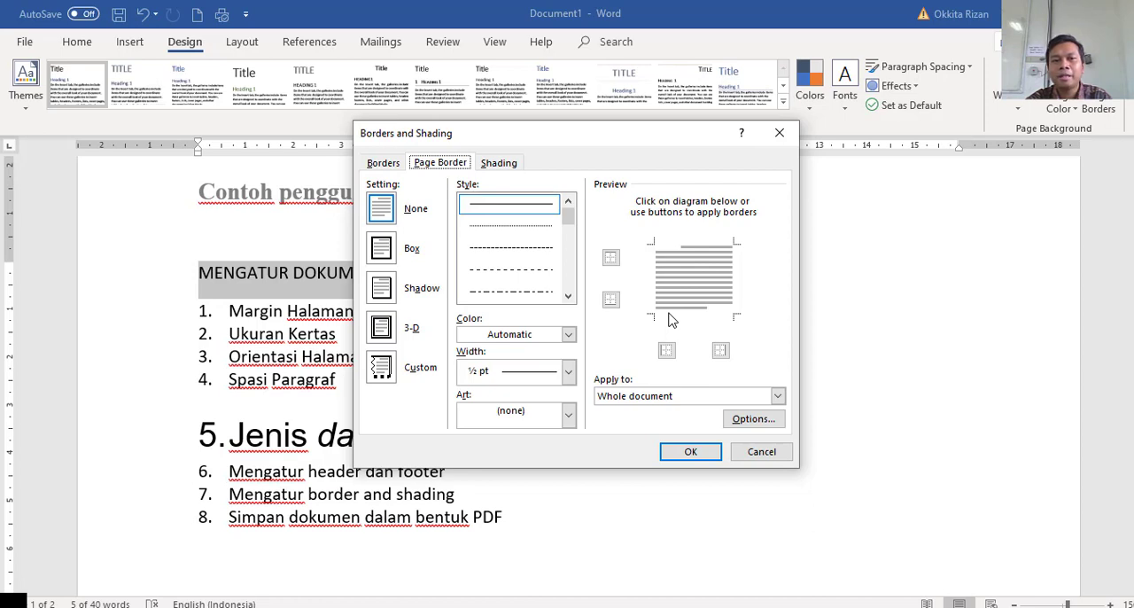
click(502, 165)
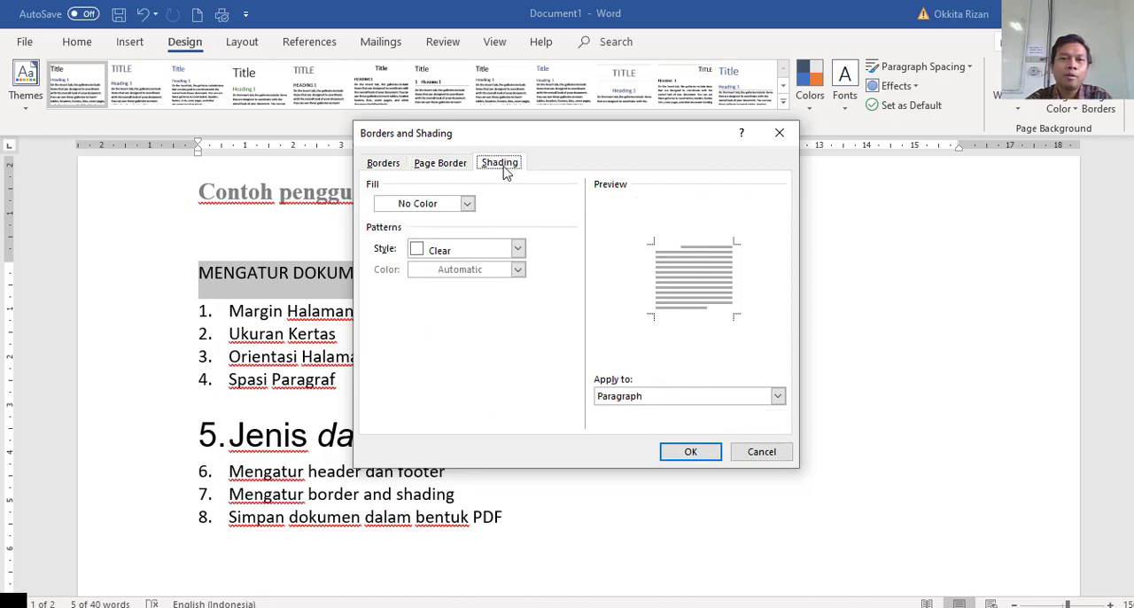
click(441, 167)
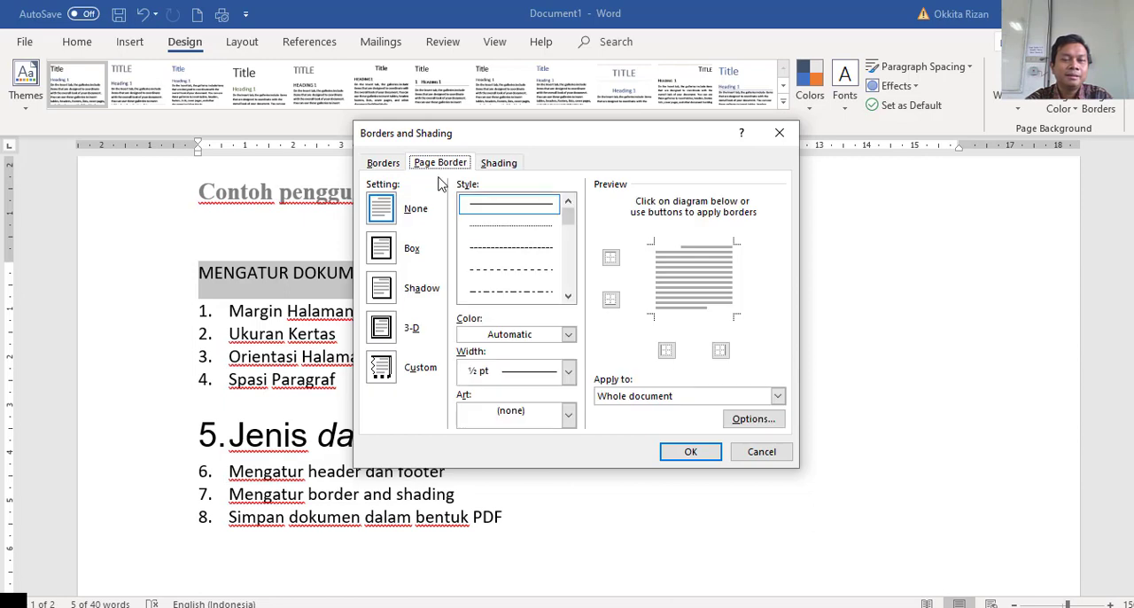
click(382, 165)
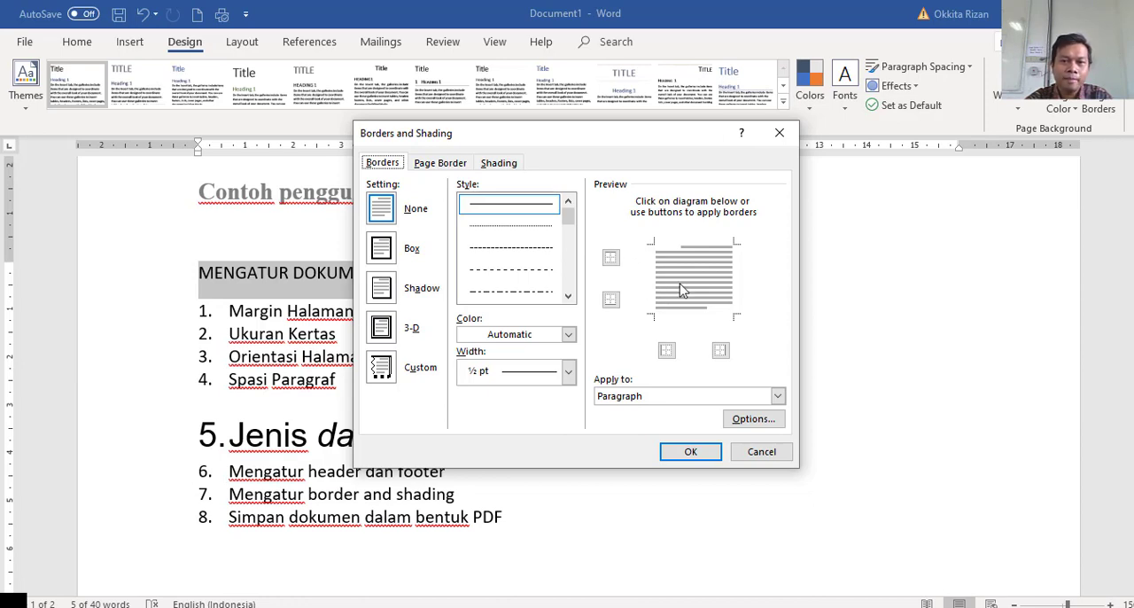
Apply a solid 1 ½ pt border to only the bottom edge of the title paragraph, then deselect the title.
click(687, 318)
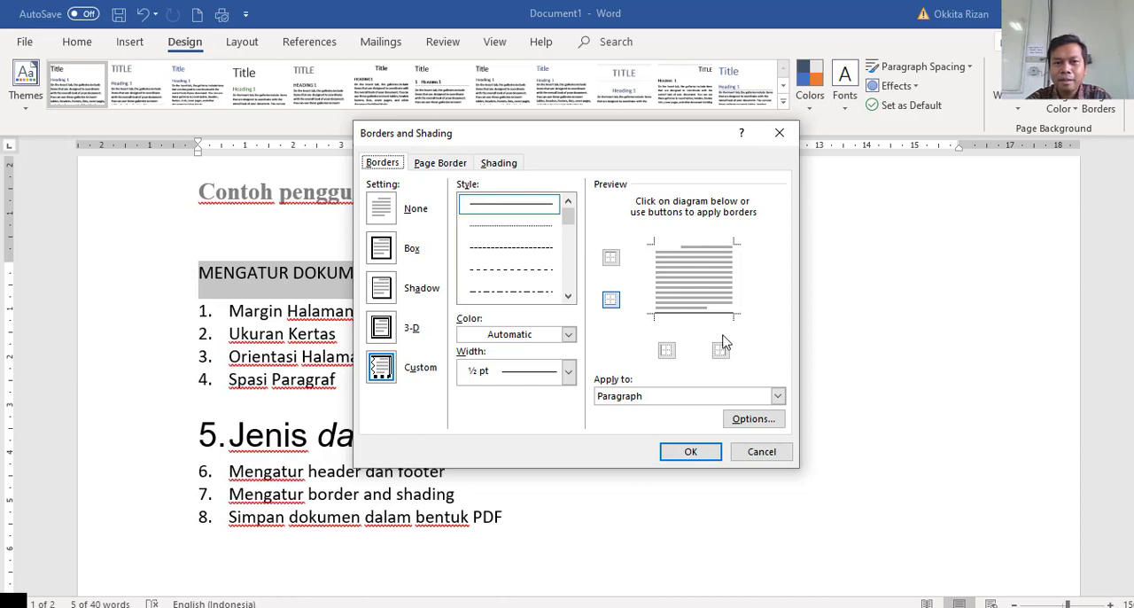
drag(581, 144, 793, 114)
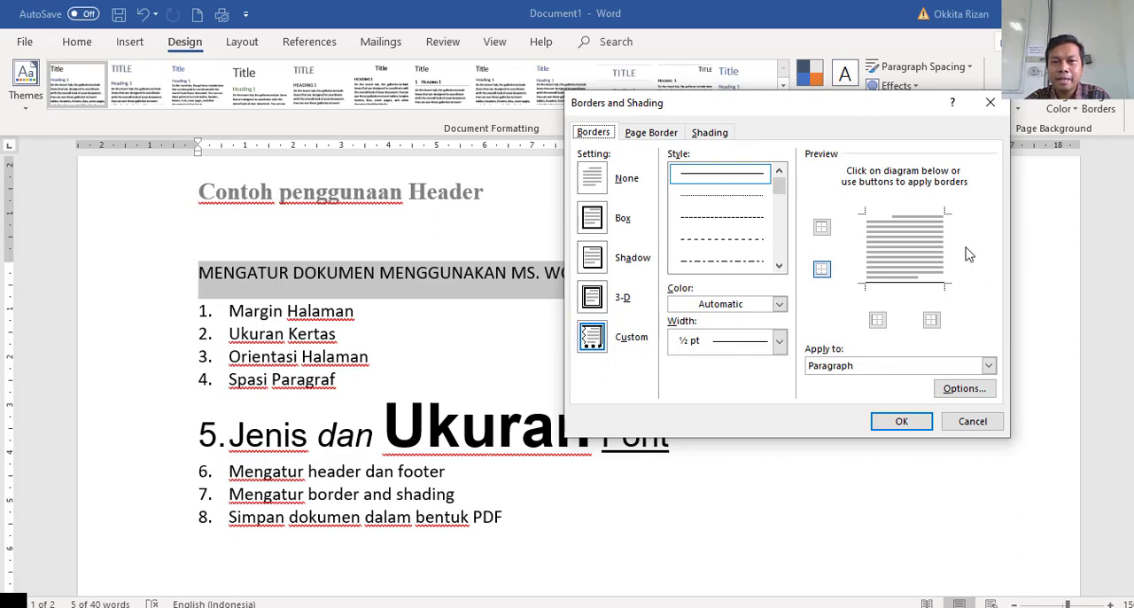
click(779, 344)
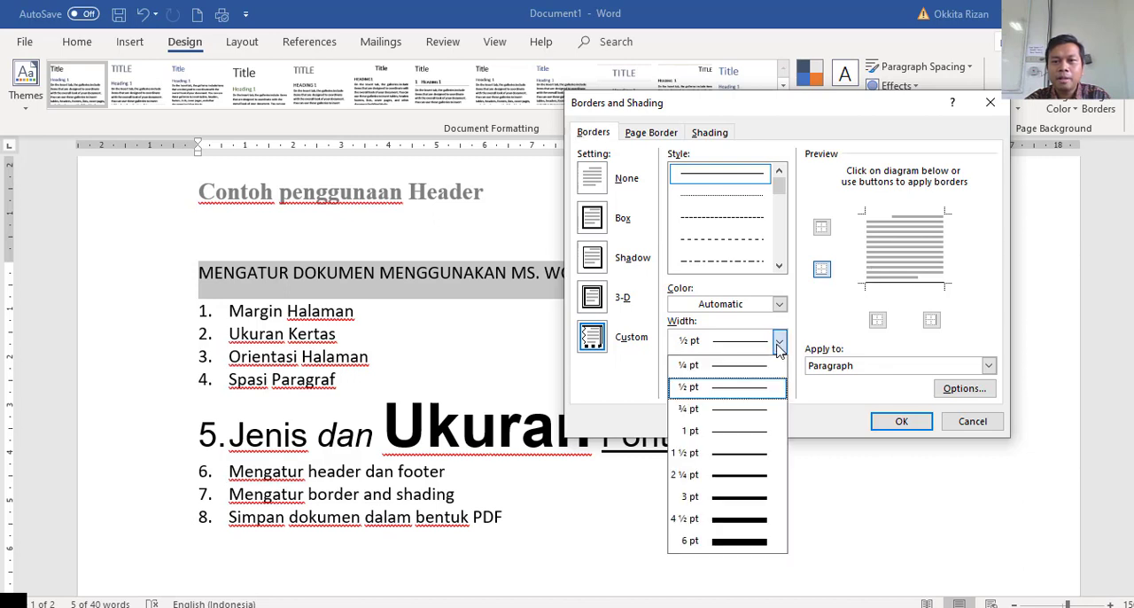
click(731, 452)
click(910, 285)
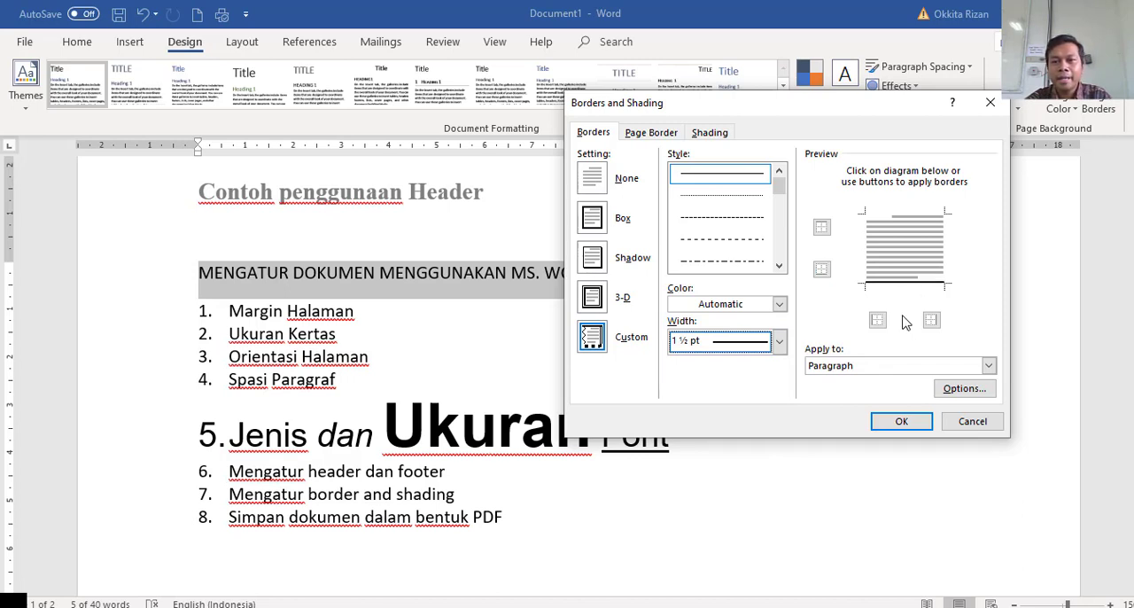
click(900, 424)
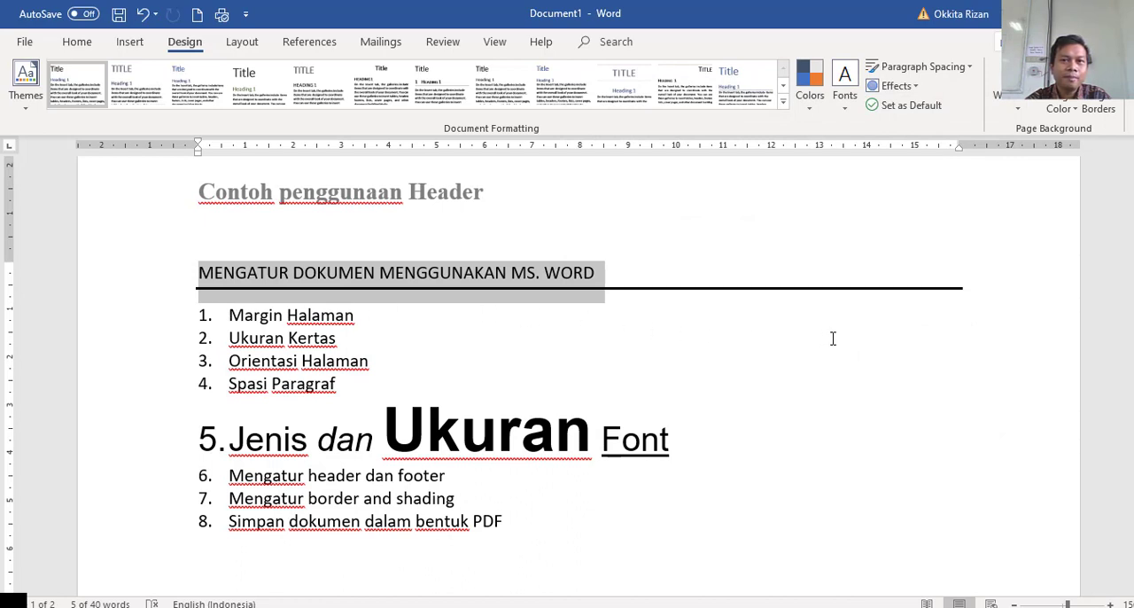
click(334, 305)
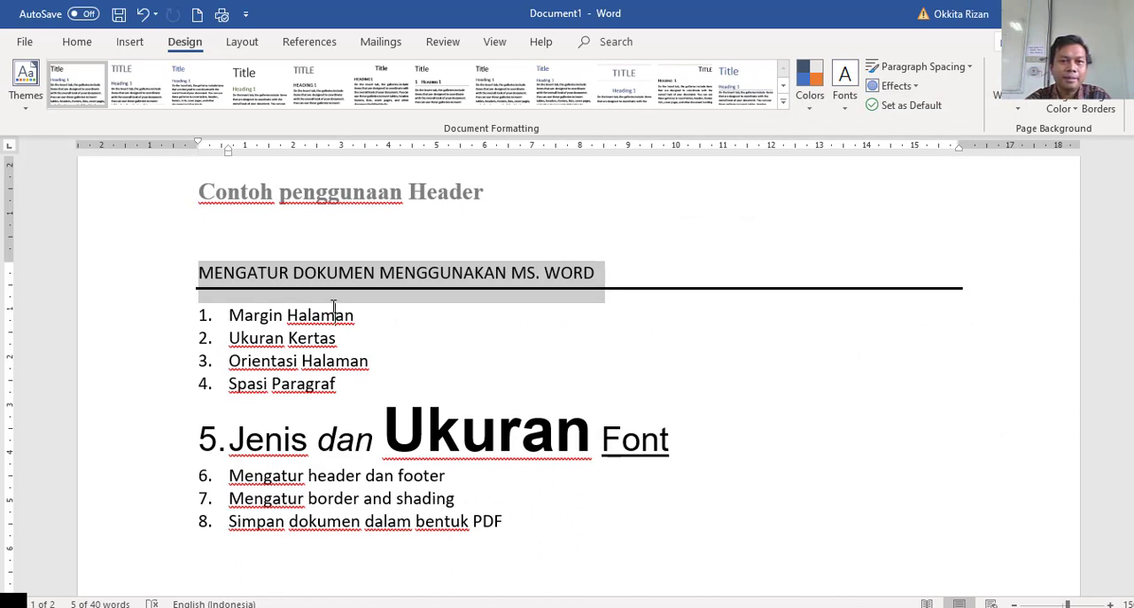
click(334, 305)
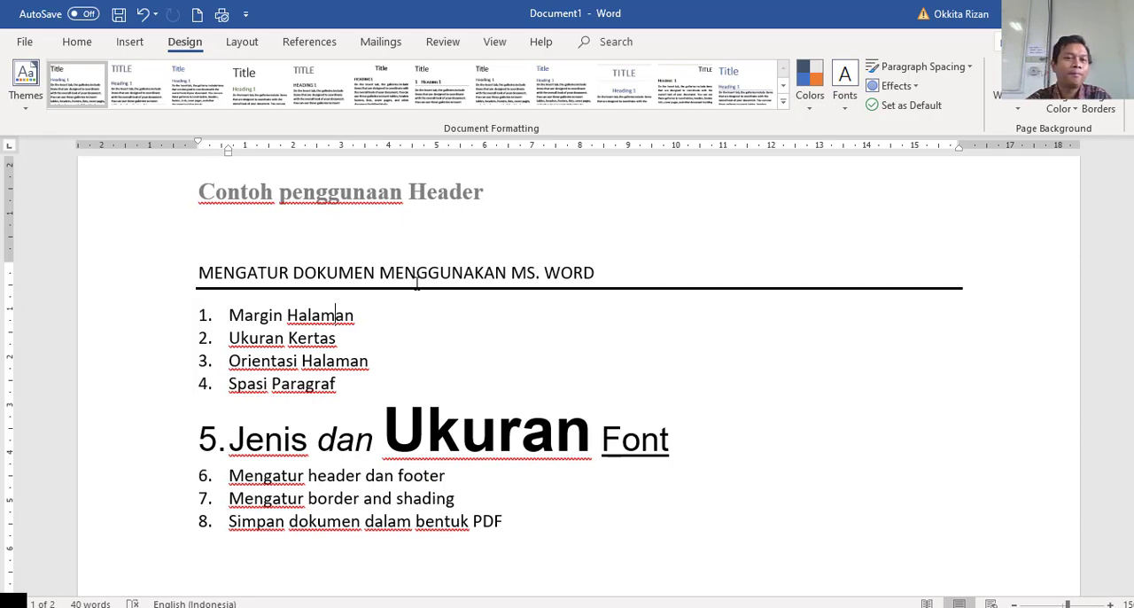
Save the Word document to drive E: under the file name MENGATUR DOKUMEN MENGGUNAKAN MS.
scroll(463, 270, down, 1)
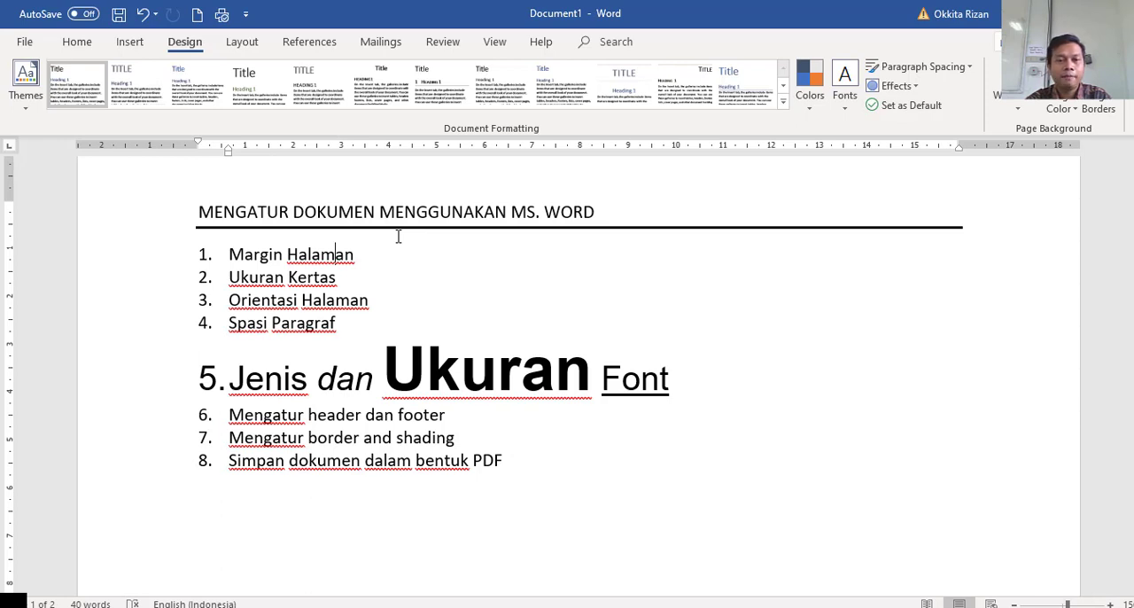
key(ctrl+s)
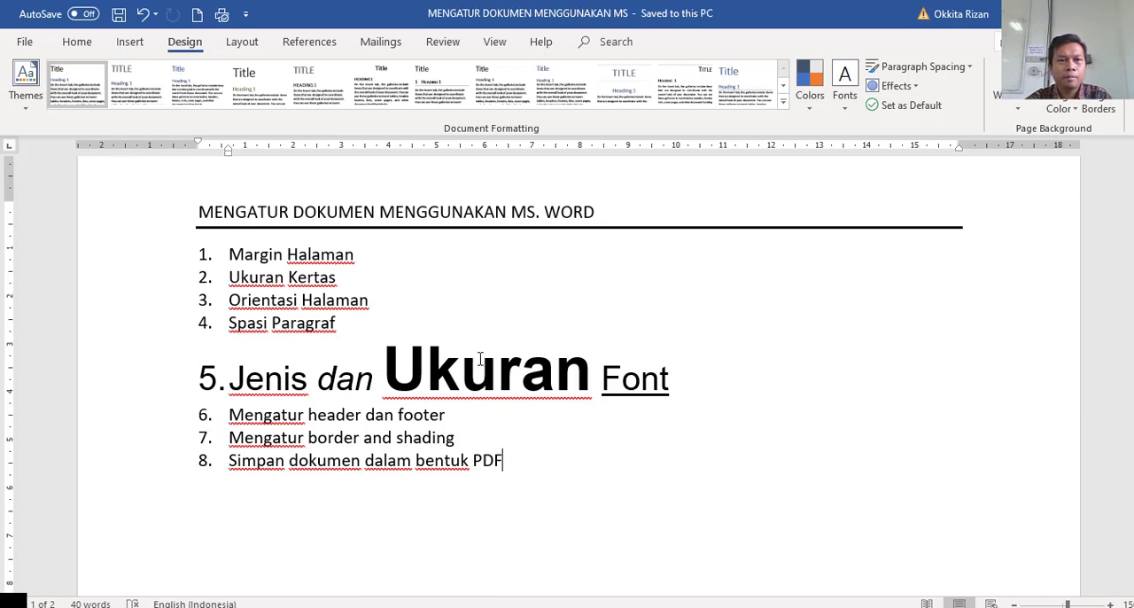
Save a copy of the document as a PDF on drive E:, keeping the file name MENGATUR DOKUMEN MENGGUNAKAN MS and standard optimization.
click(24, 45)
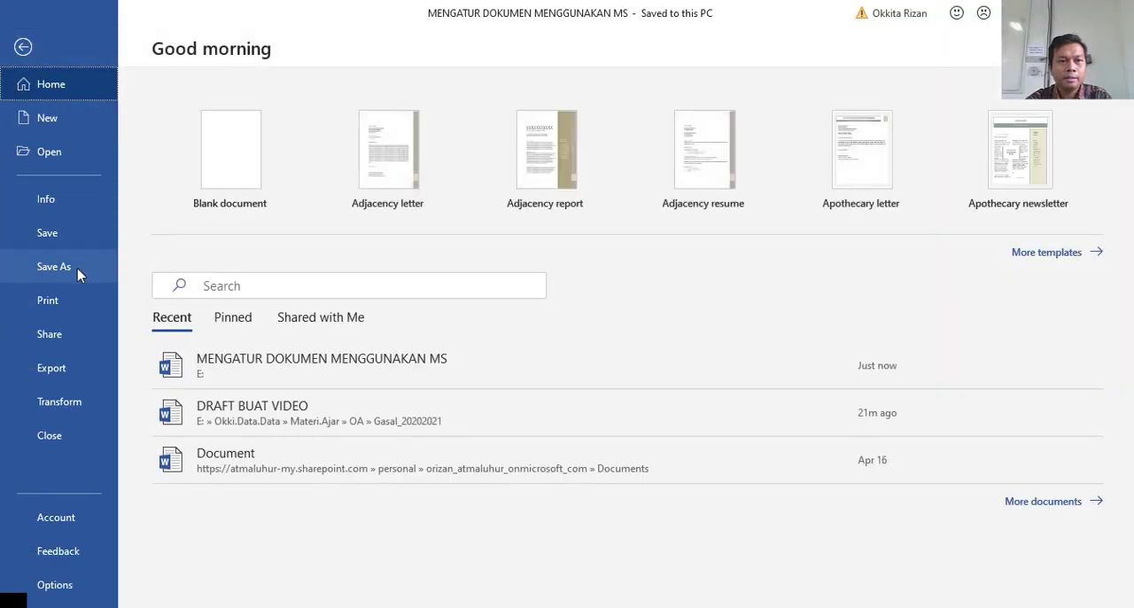
click(76, 273)
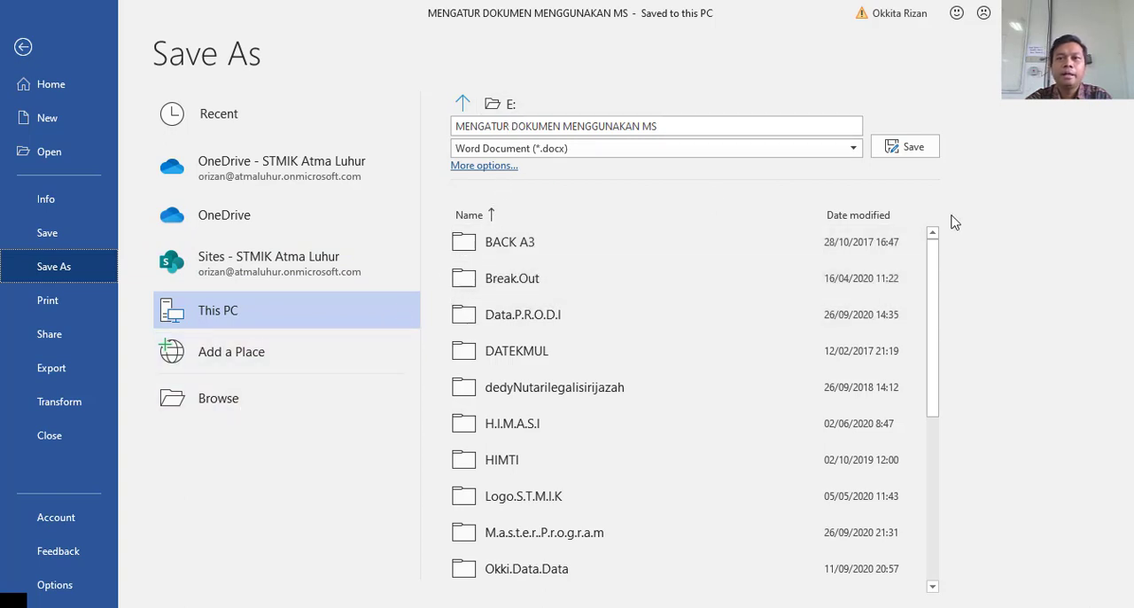
click(853, 149)
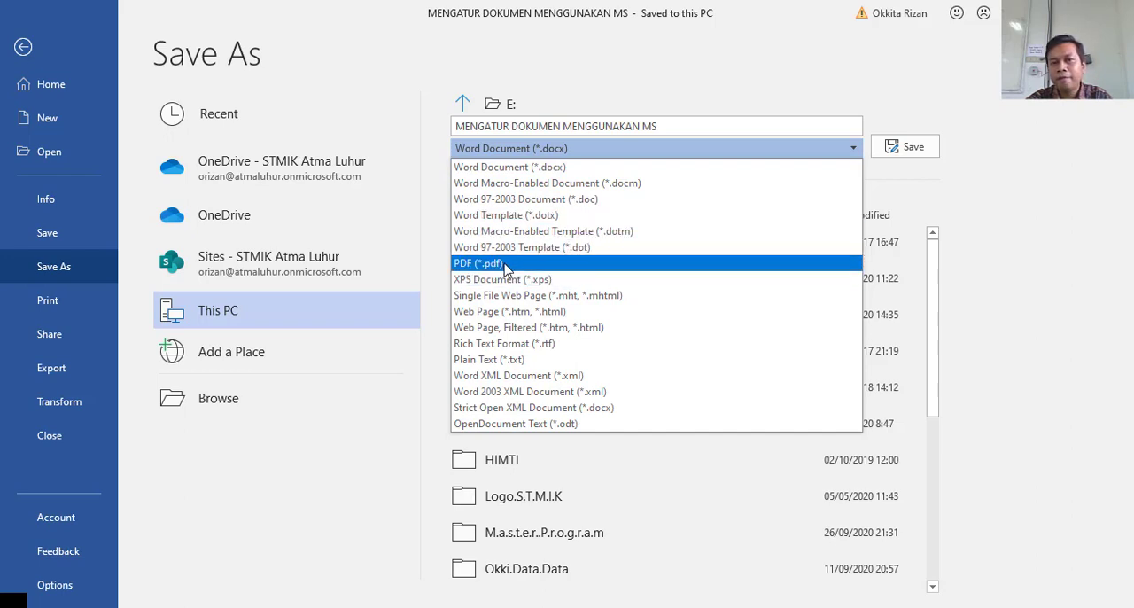
click(560, 263)
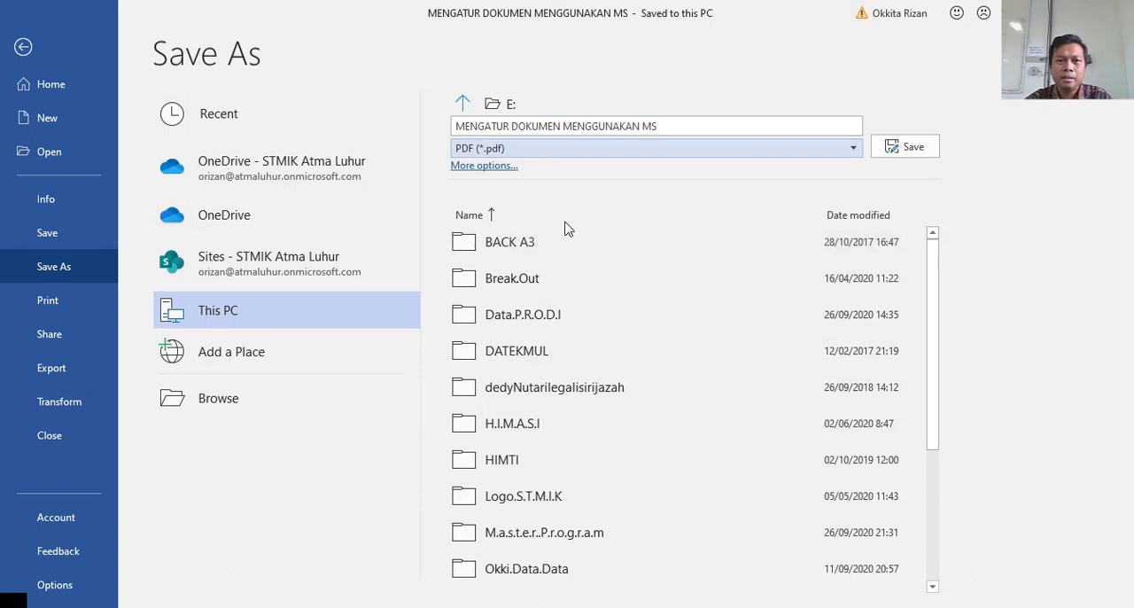
click(484, 165)
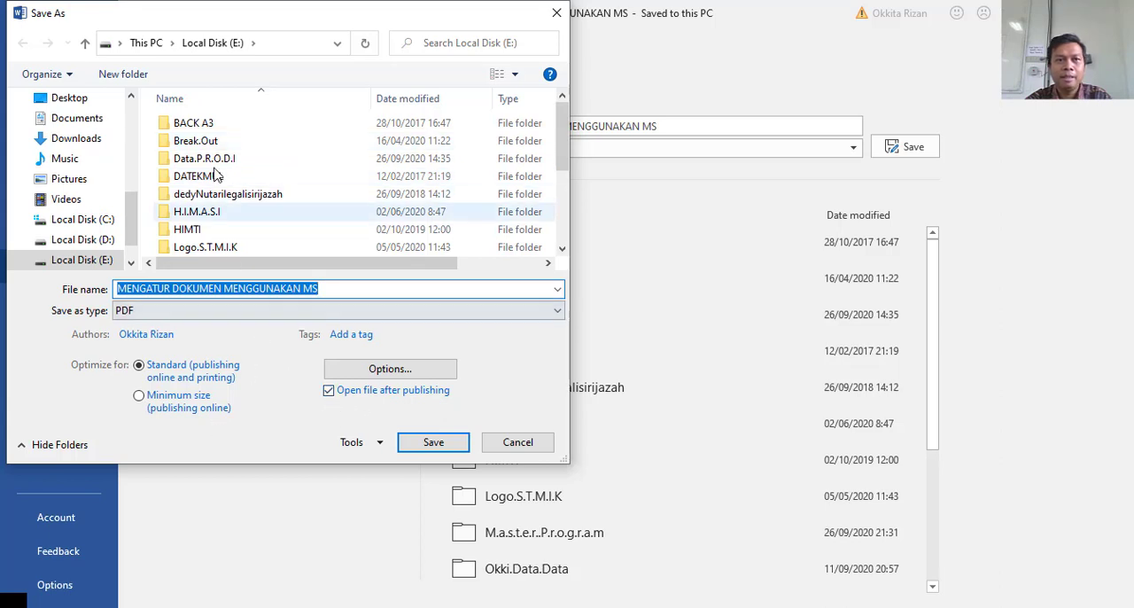
click(431, 442)
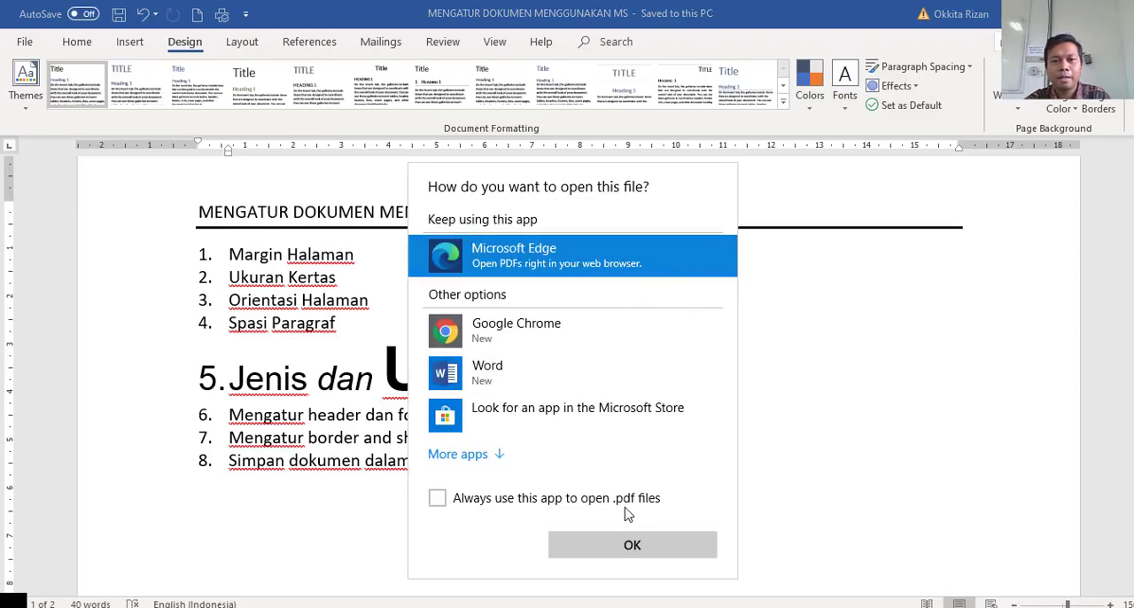
Open the published PDF in Microsoft Edge and look through its header, bordered title and numbered list.
click(630, 545)
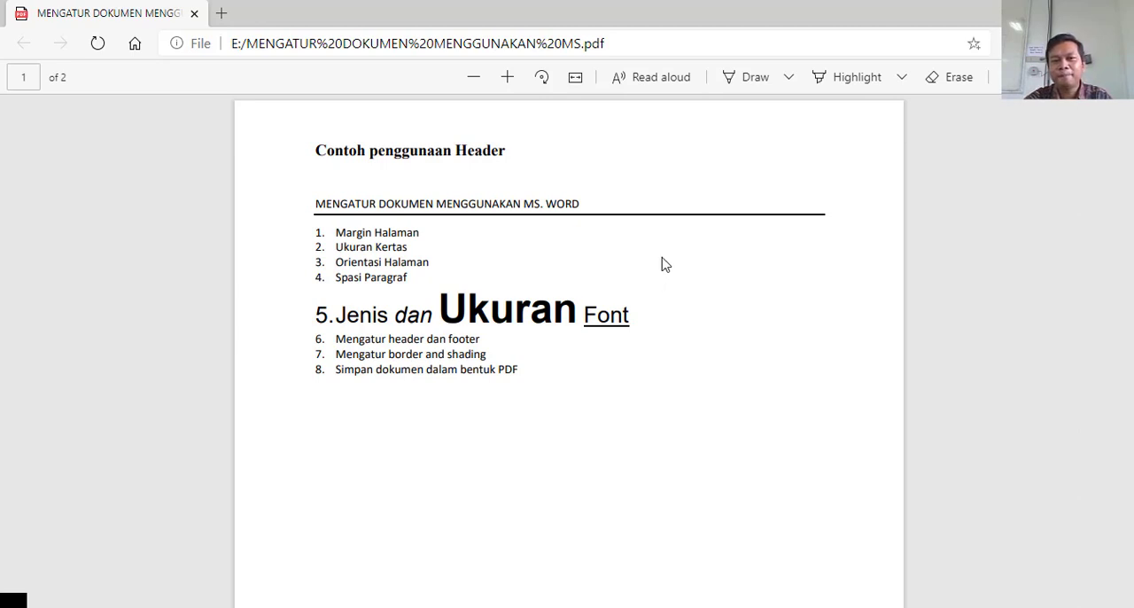
scroll(666, 264, down, 1)
scroll(668, 263, up, 1)
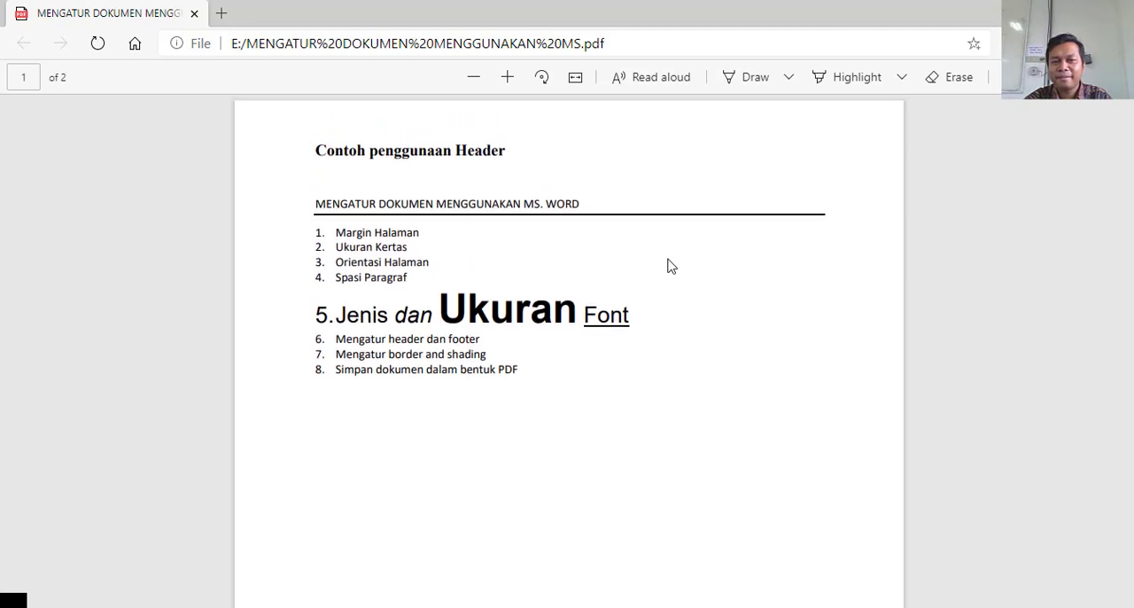